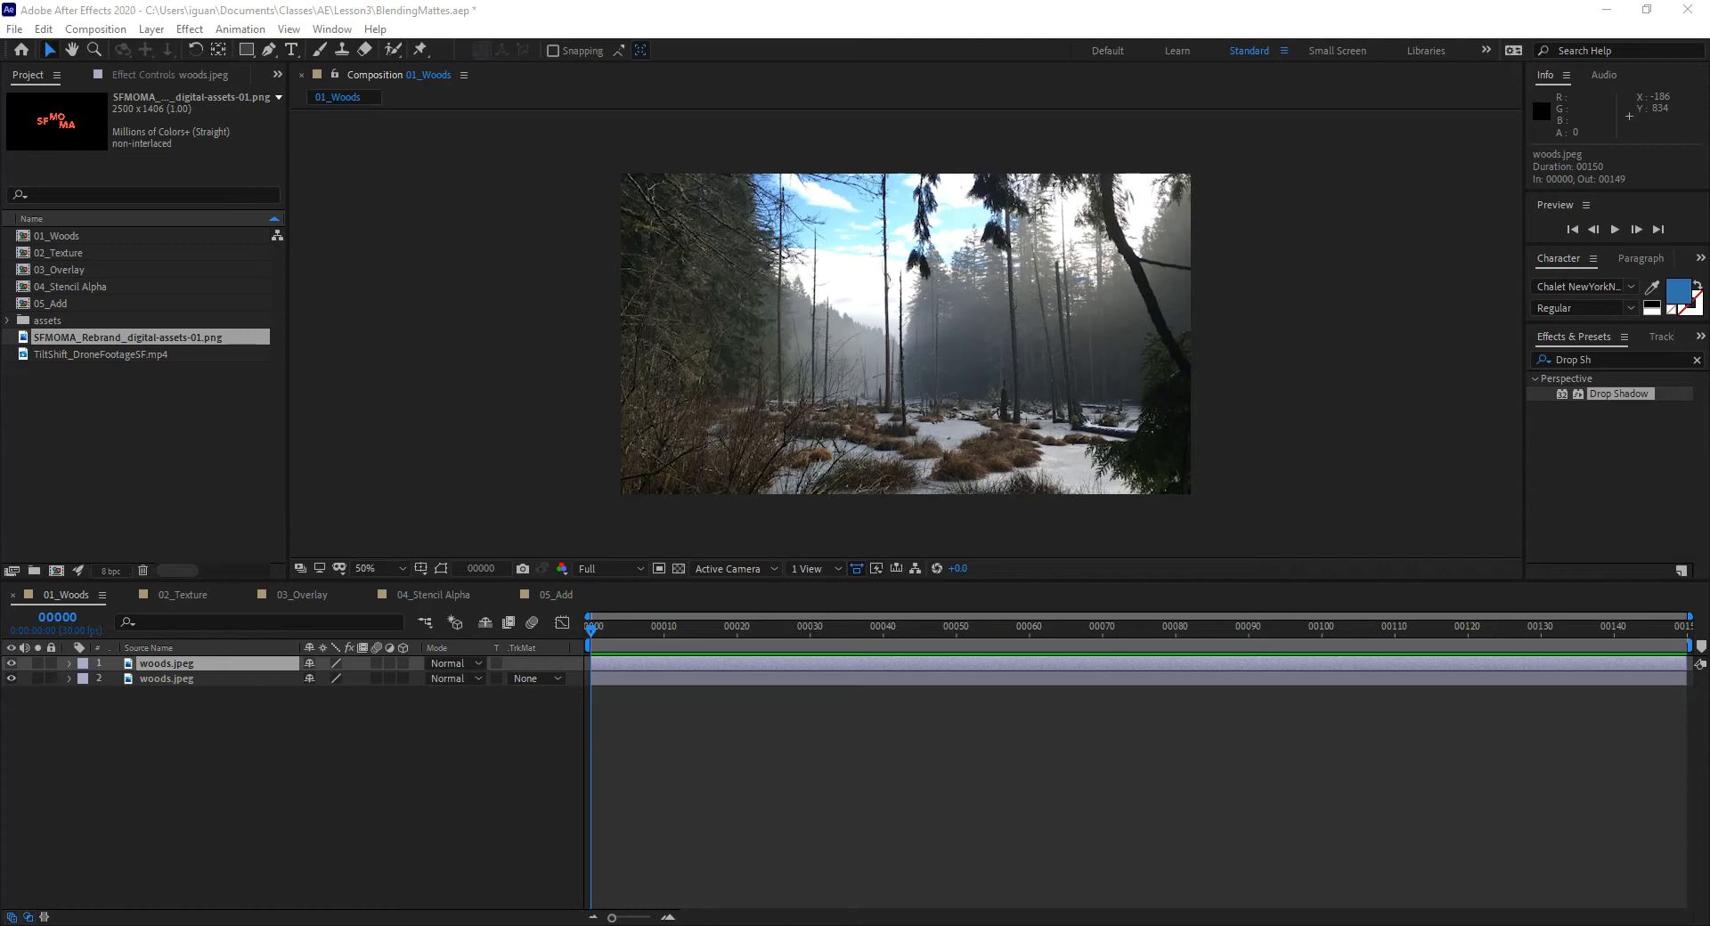
# - Hide the Modes columns in the 01_Woods timeline and show the Parent & Link column
pyautogui.click(256, 677)
pyautogui.click(248, 664)
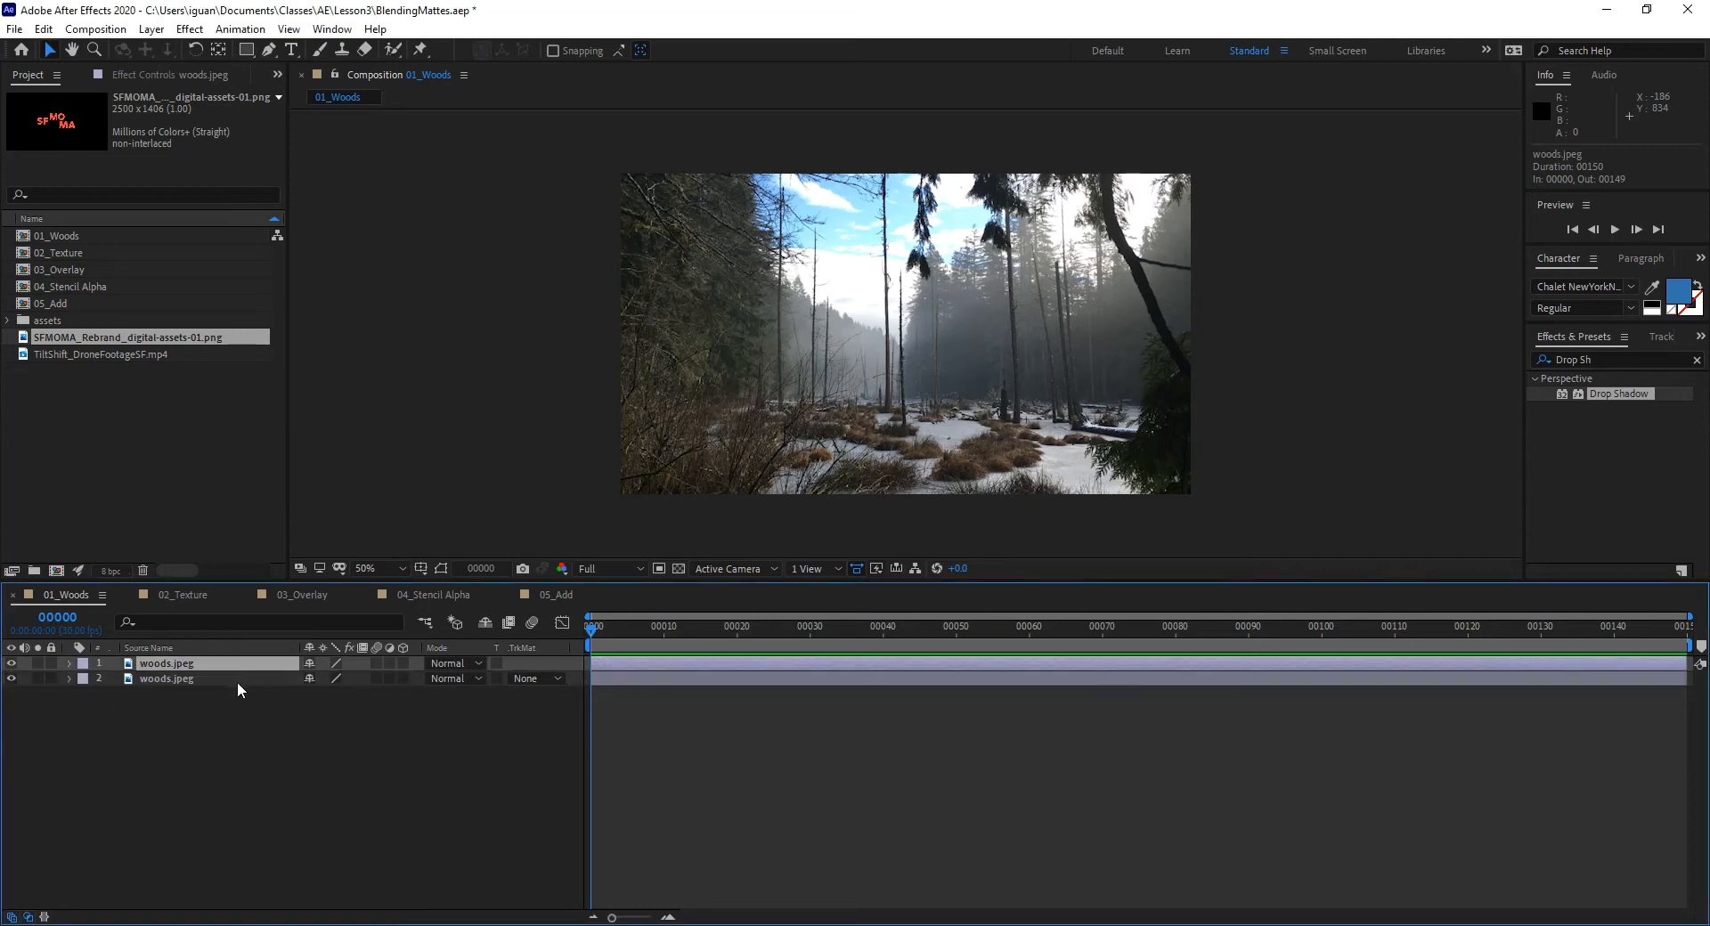
pyautogui.click(11, 665)
pyautogui.rightClick(459, 643)
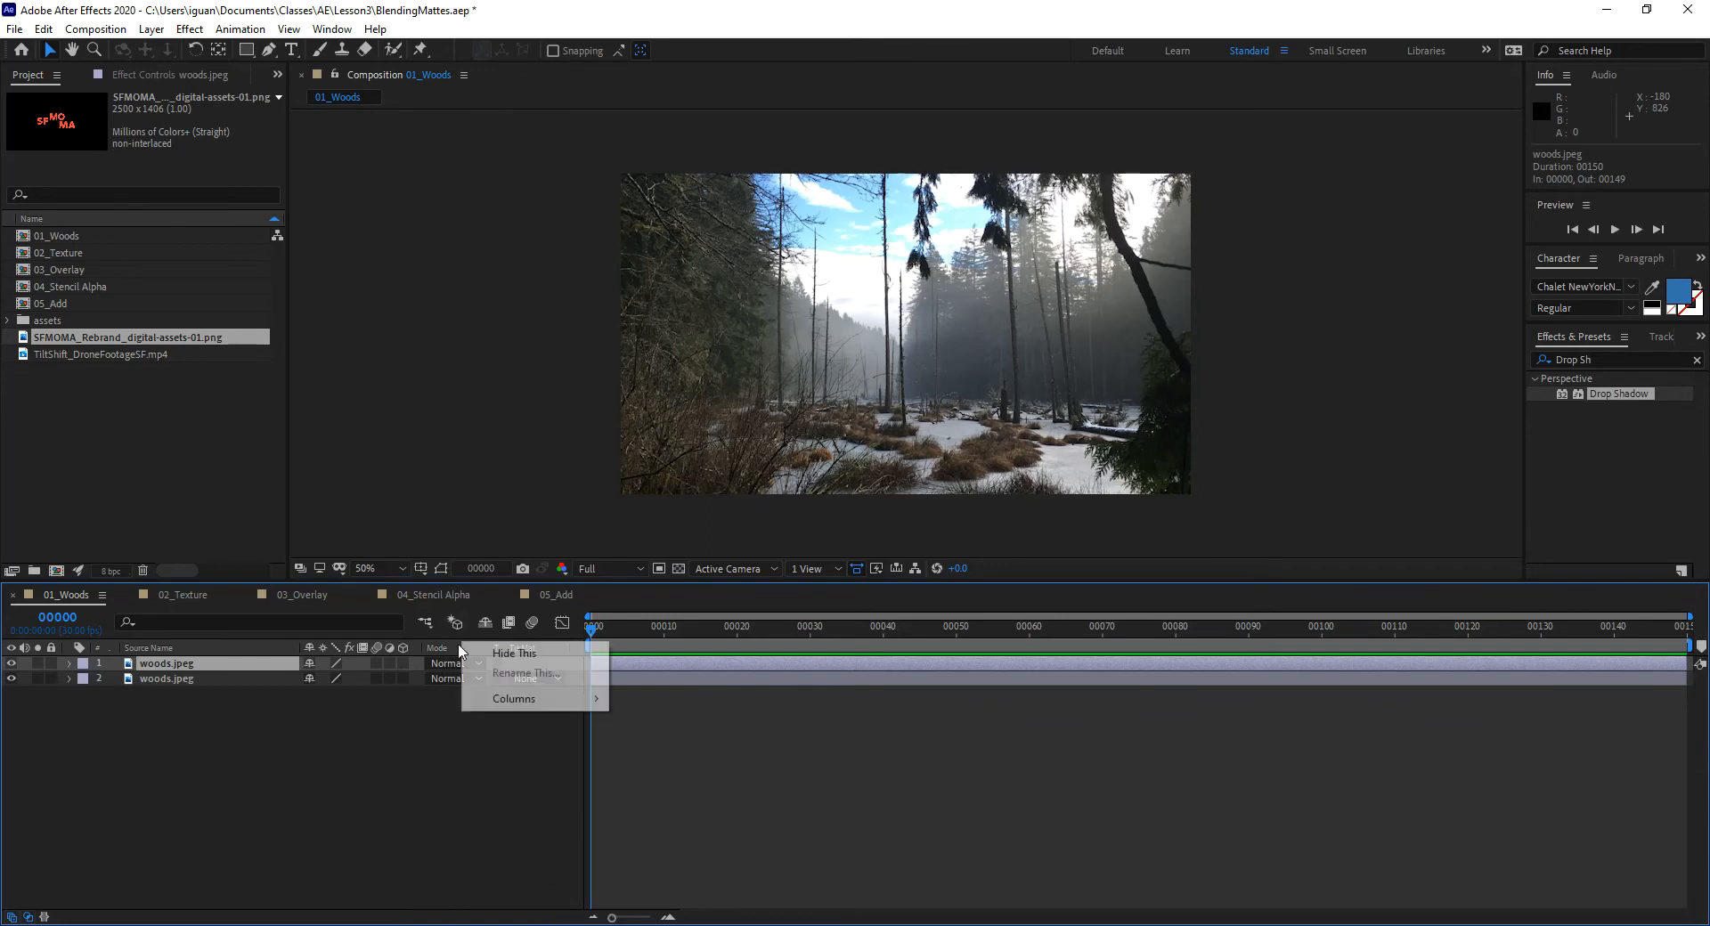
pyautogui.click(485, 654)
pyautogui.rightClick(430, 650)
pyautogui.moveTo(504, 704)
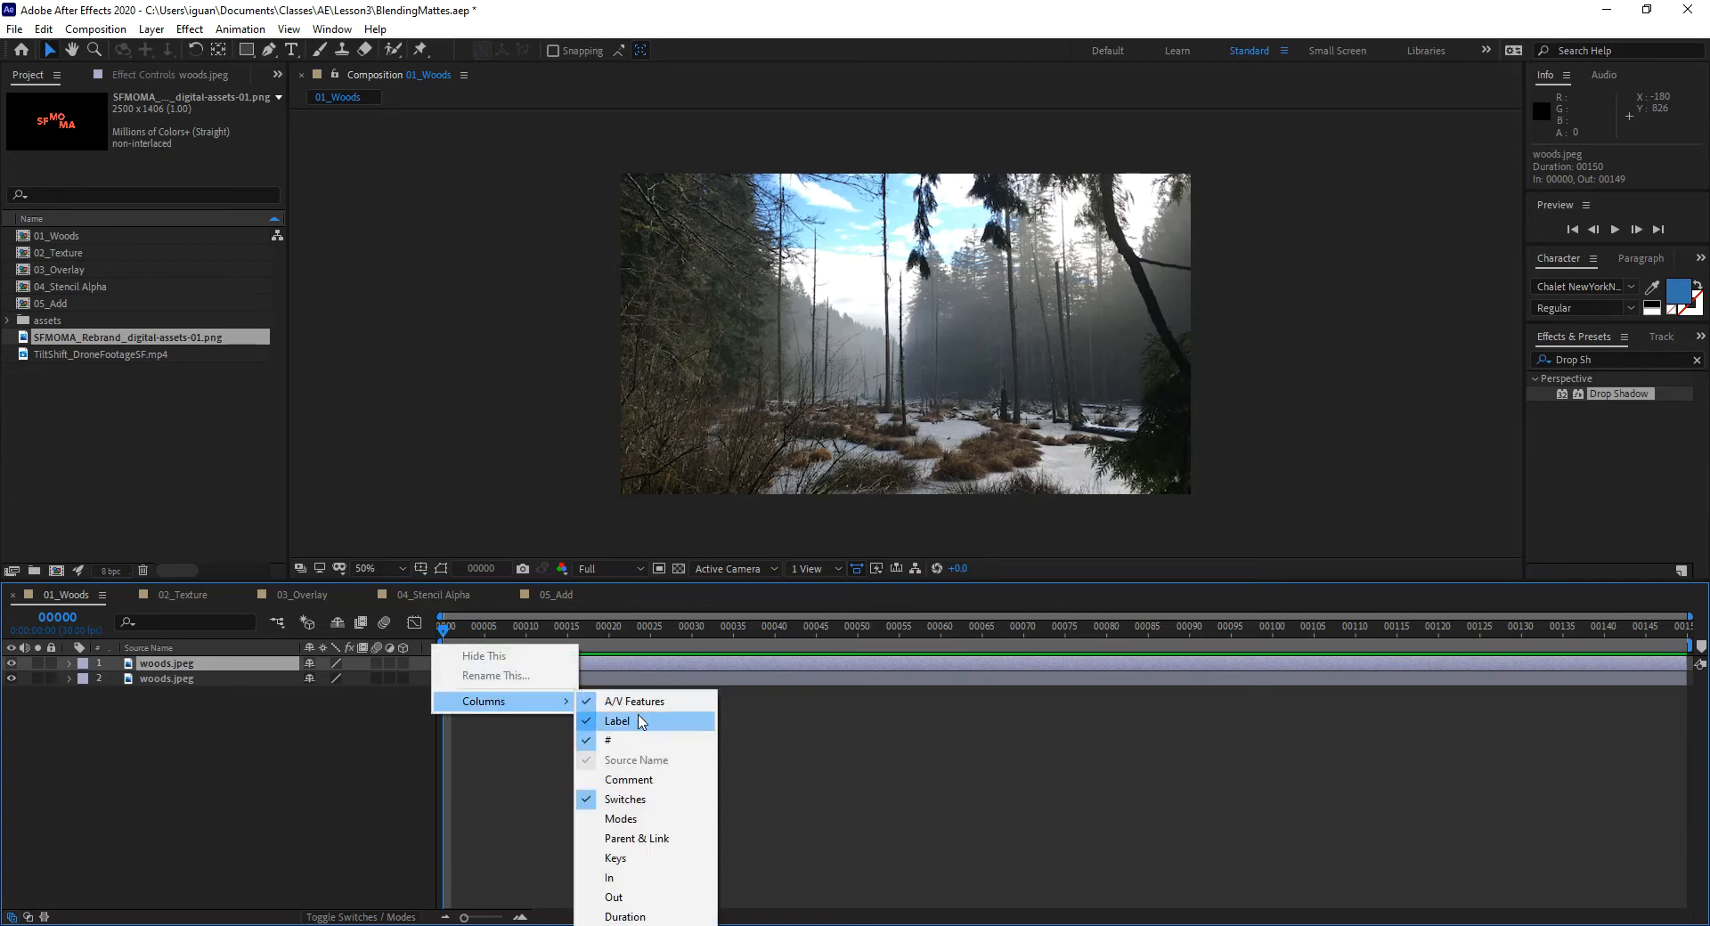
pyautogui.click(631, 838)
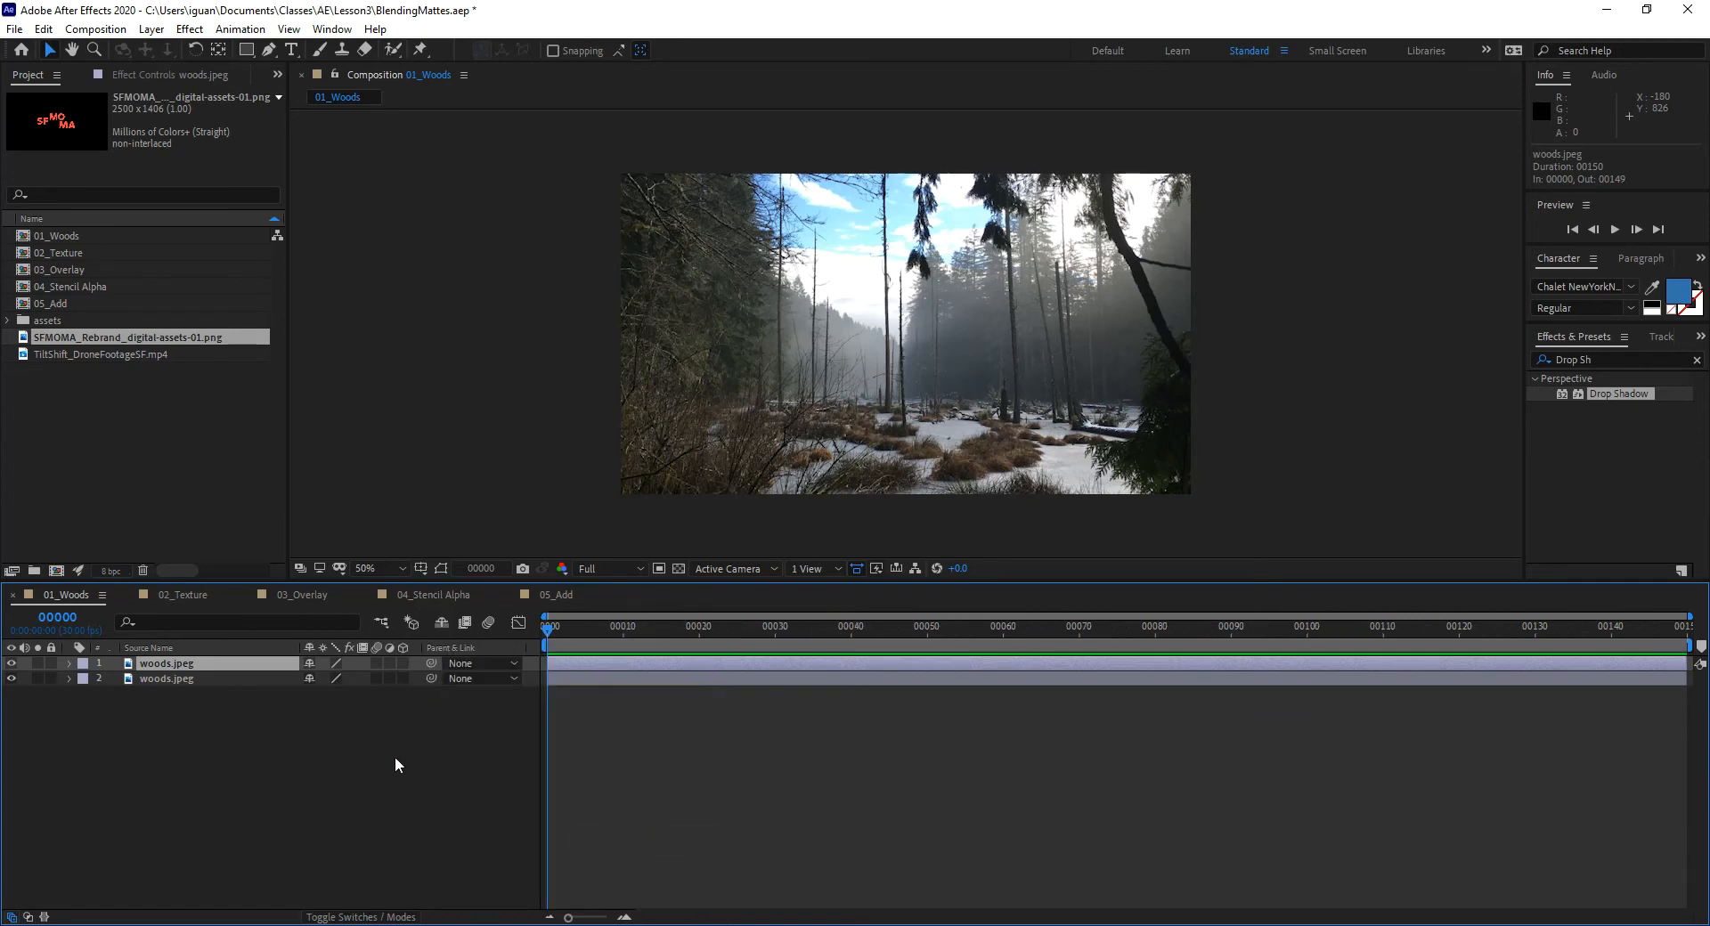
# - Swap the timeline's layer switches for the blending mode columns and swap them back
pyautogui.click(361, 918)
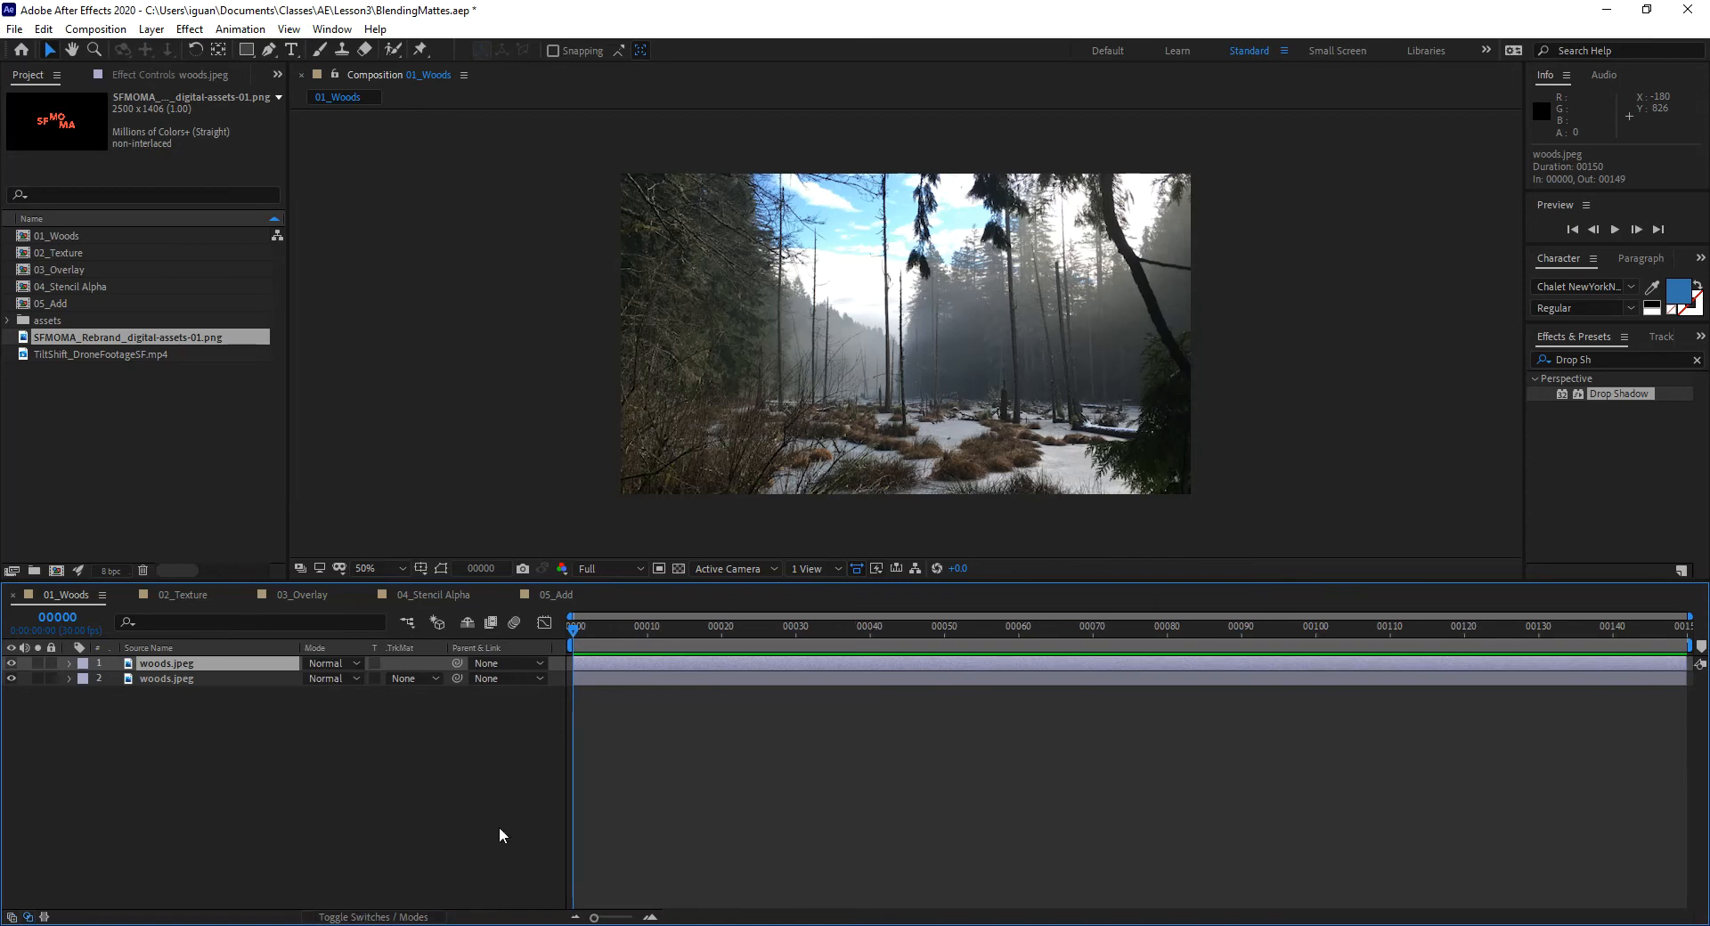
pyautogui.click(389, 910)
pyautogui.click(389, 916)
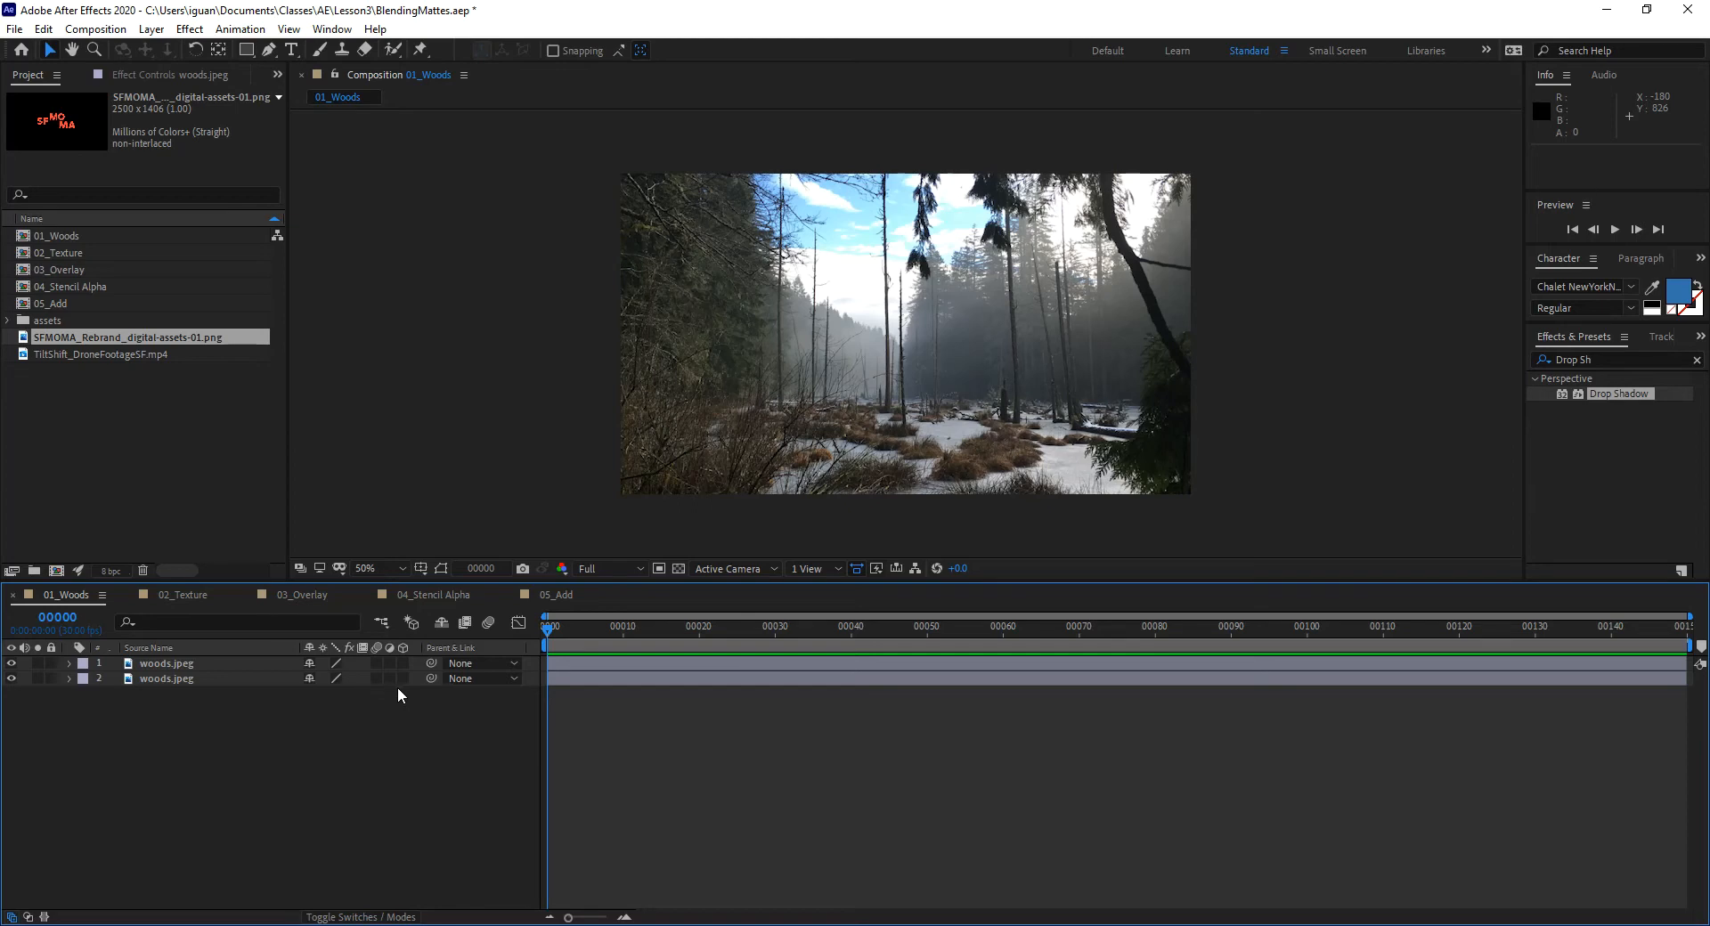
# - Show the Modes columns alongside the layer switches in the timeline, and hide them again
pyautogui.rightClick(535, 648)
pyautogui.moveTo(661, 700)
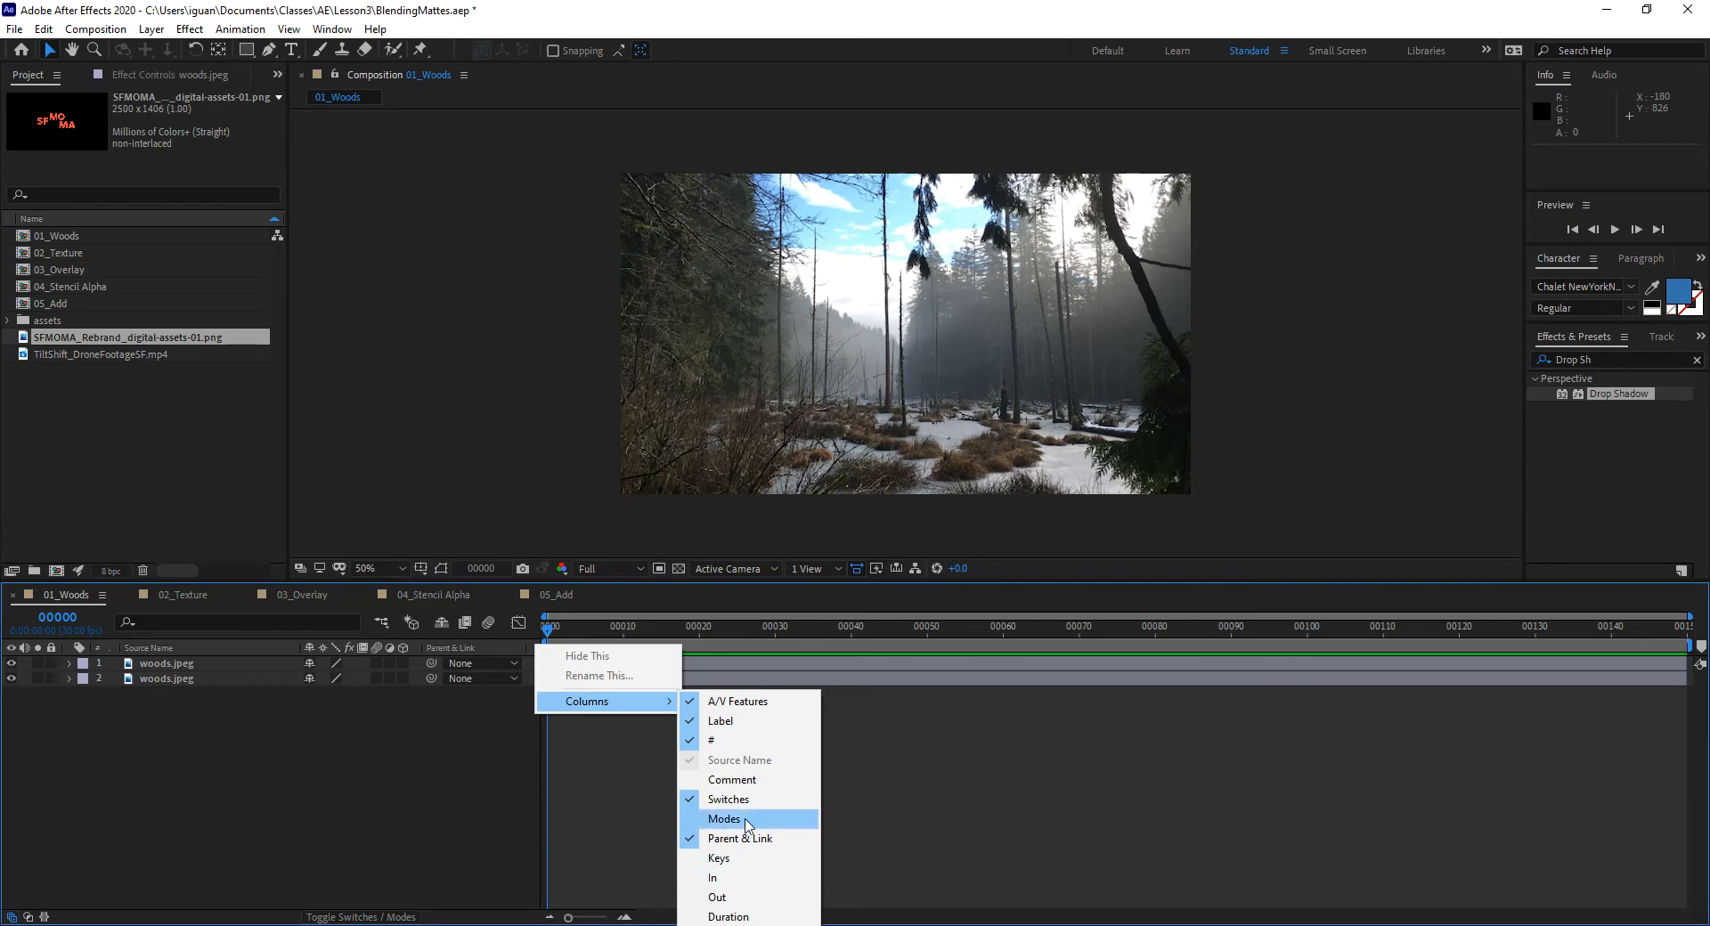
pyautogui.click(712, 820)
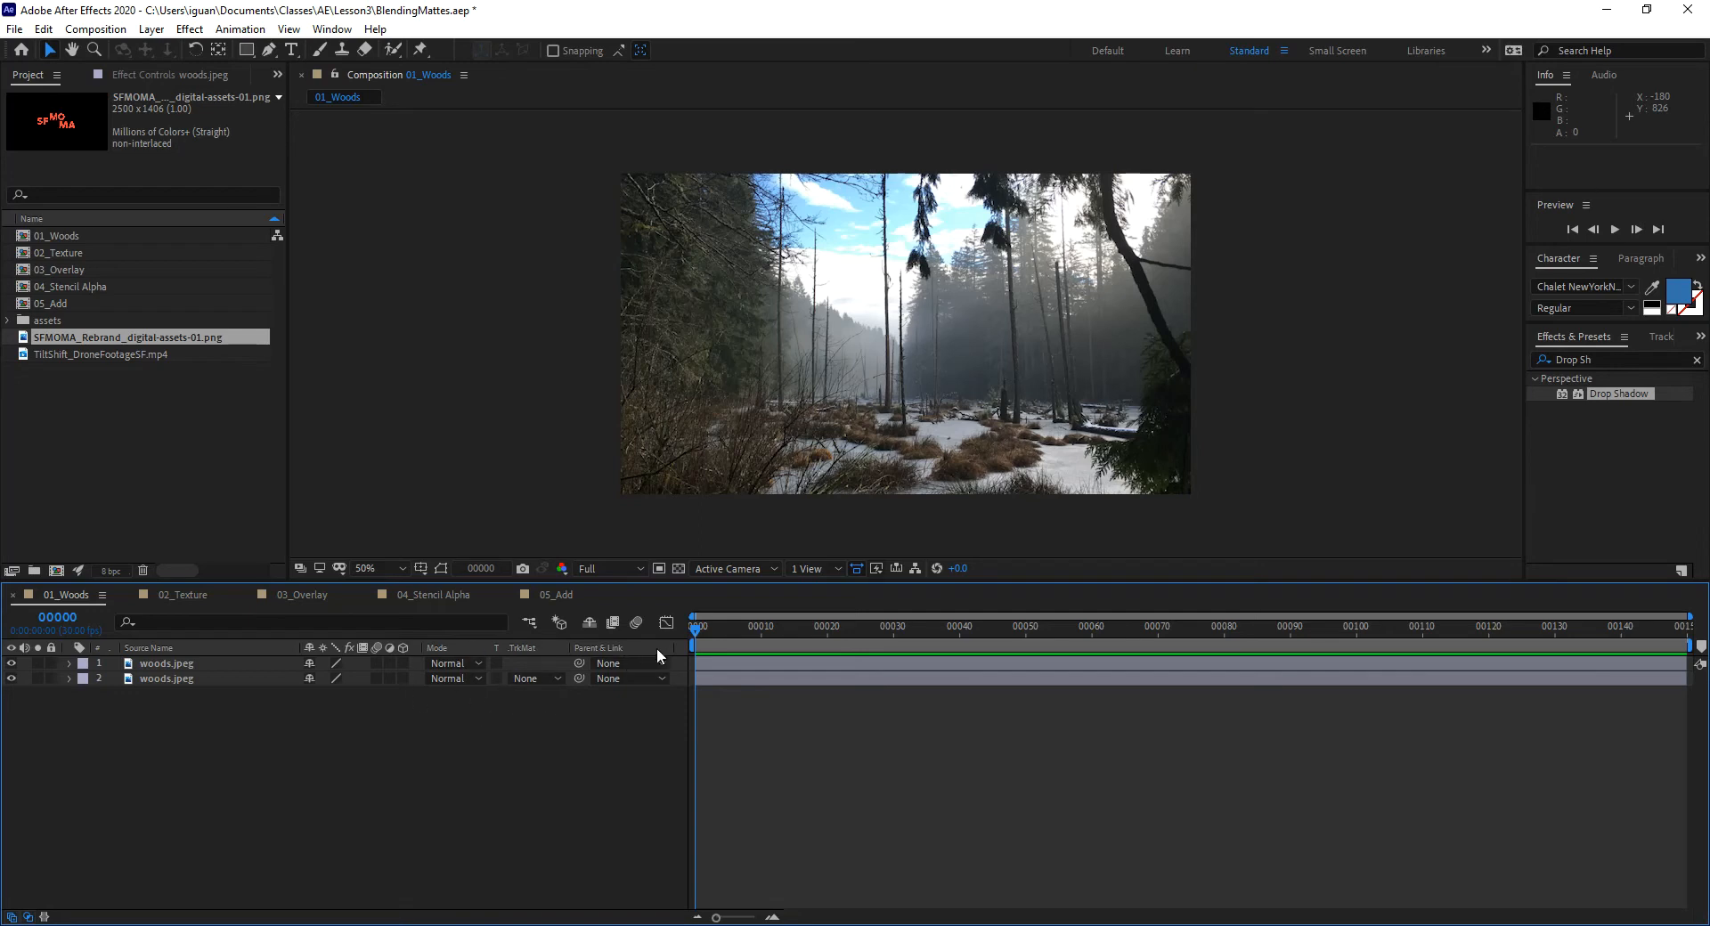
pyautogui.rightClick(678, 649)
pyautogui.moveTo(748, 708)
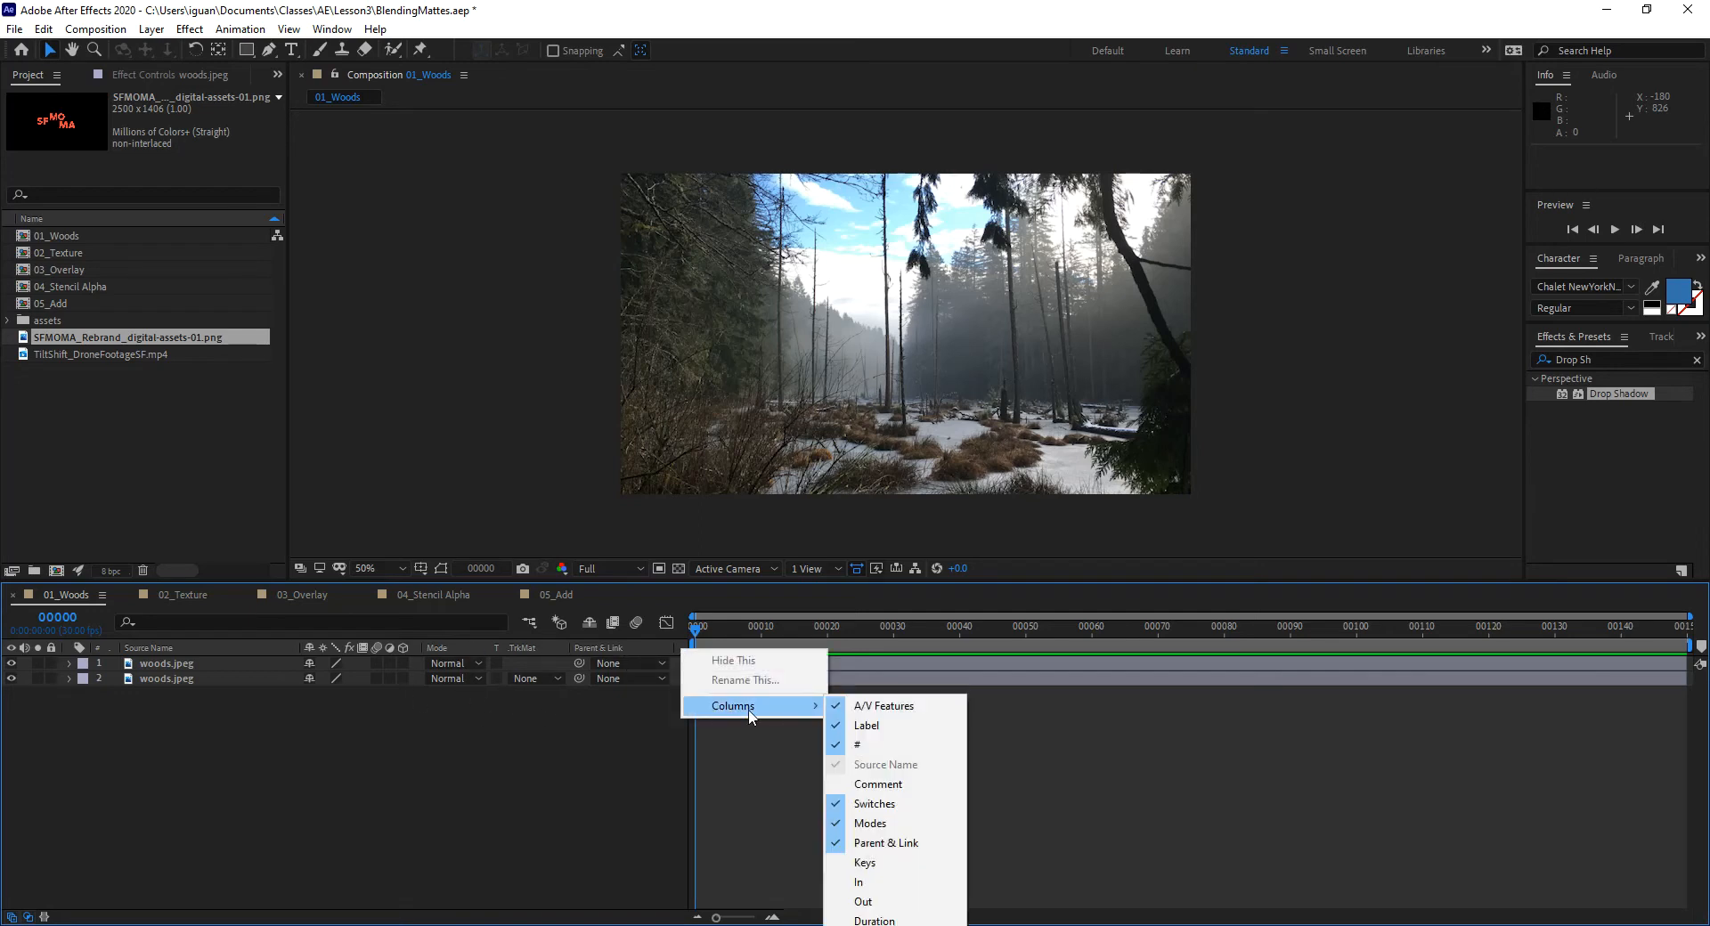
pyautogui.click(870, 823)
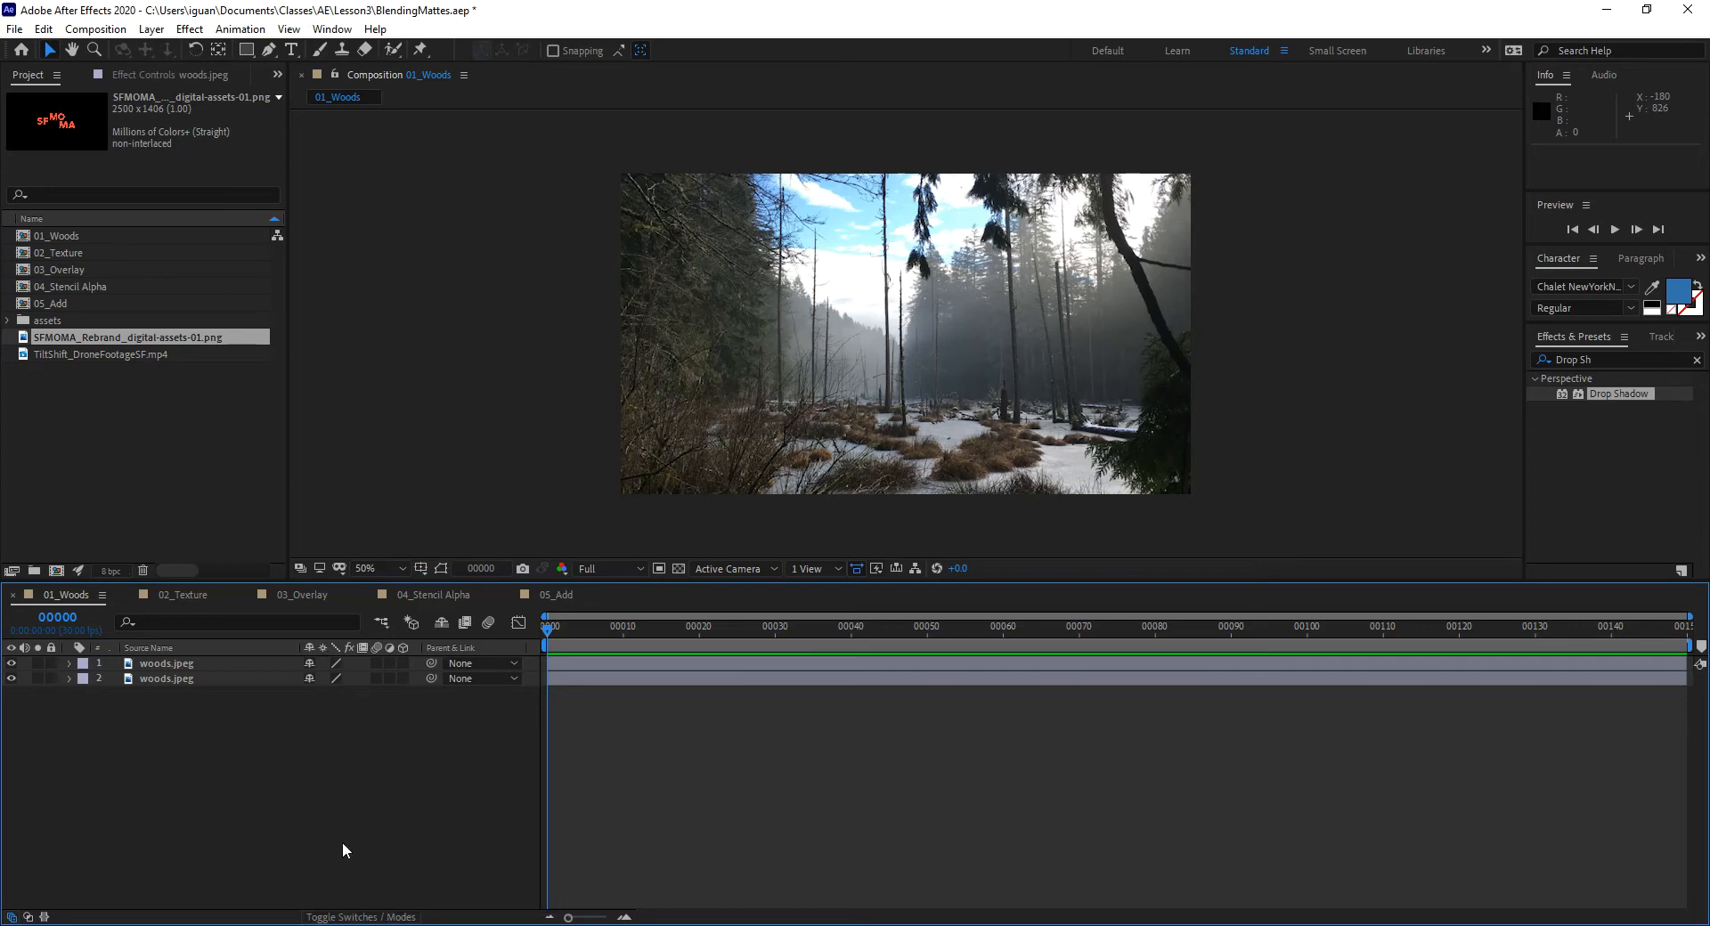
# - Toggle the timeline between switches and modes, ending with the Mode and TrkMat columns displayed
pyautogui.click(366, 917)
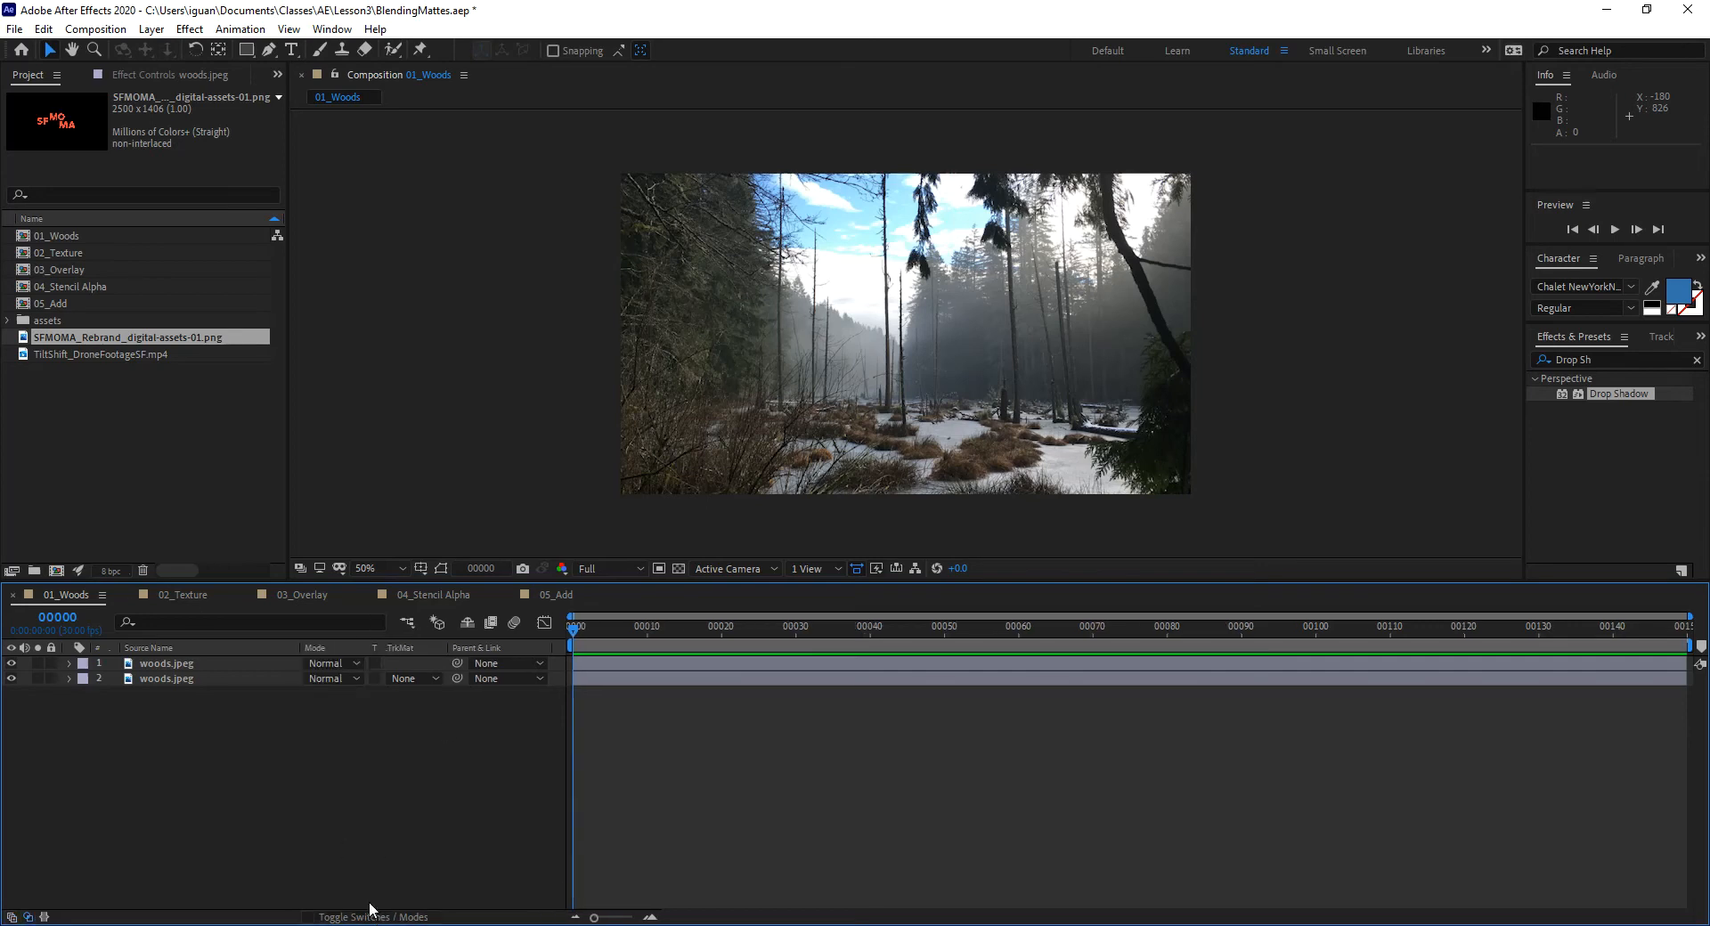
pyautogui.click(419, 917)
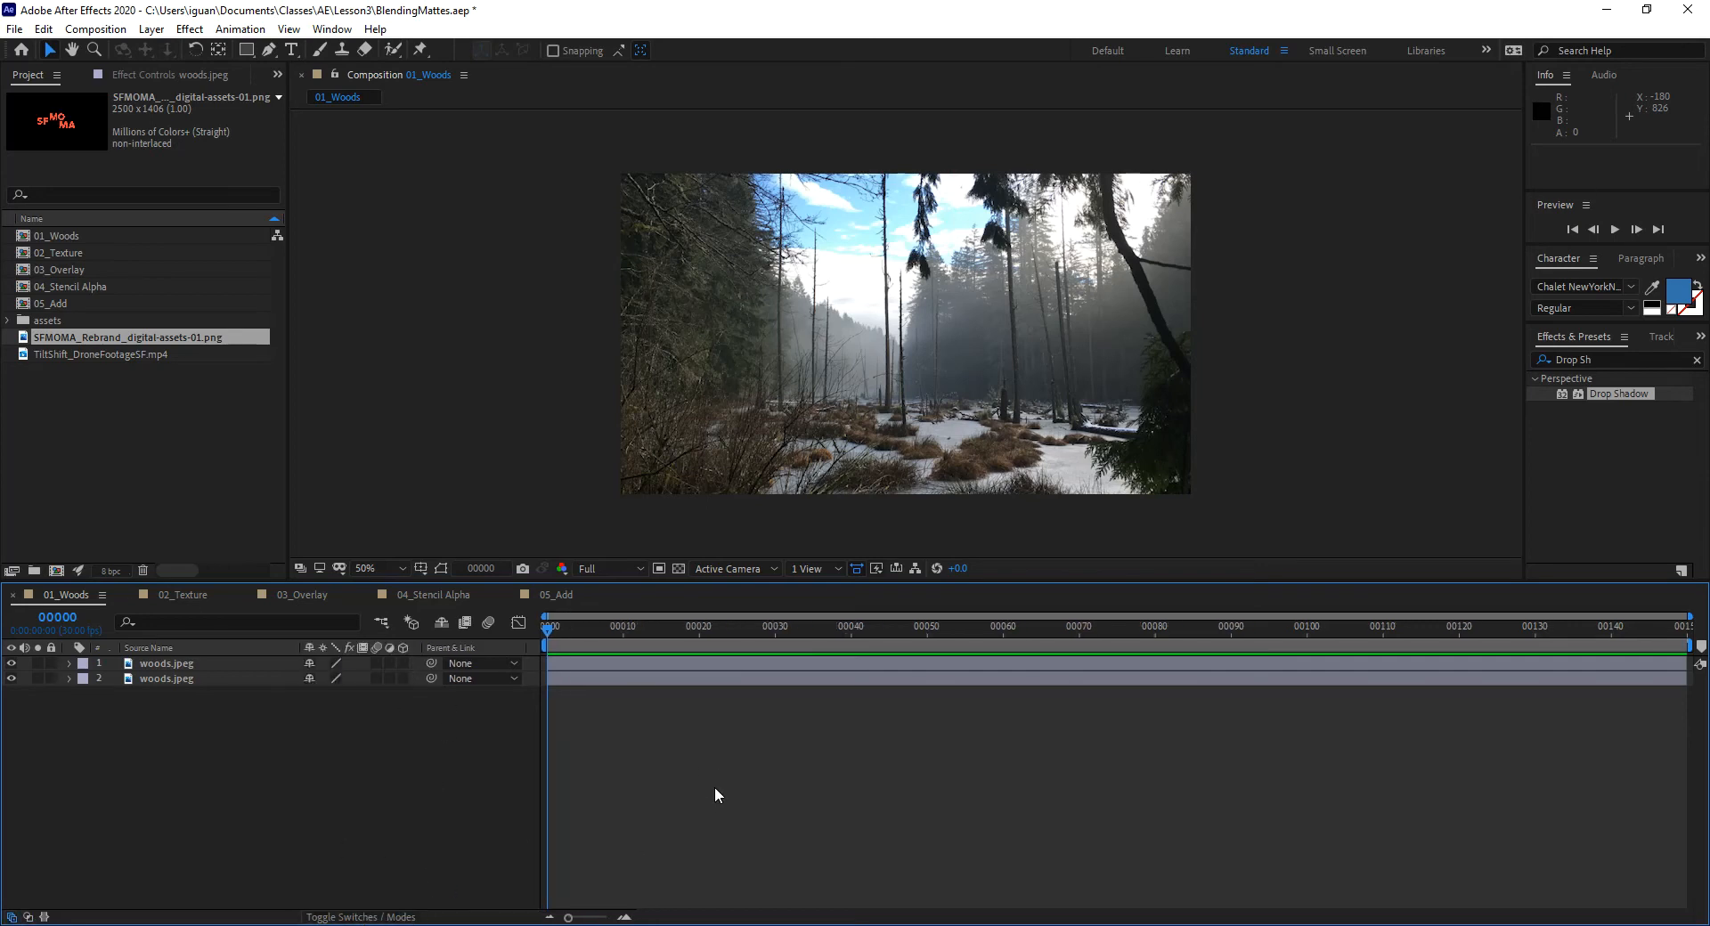
pyautogui.press('F4')
pyautogui.press('F4')
pyautogui.press('F4')
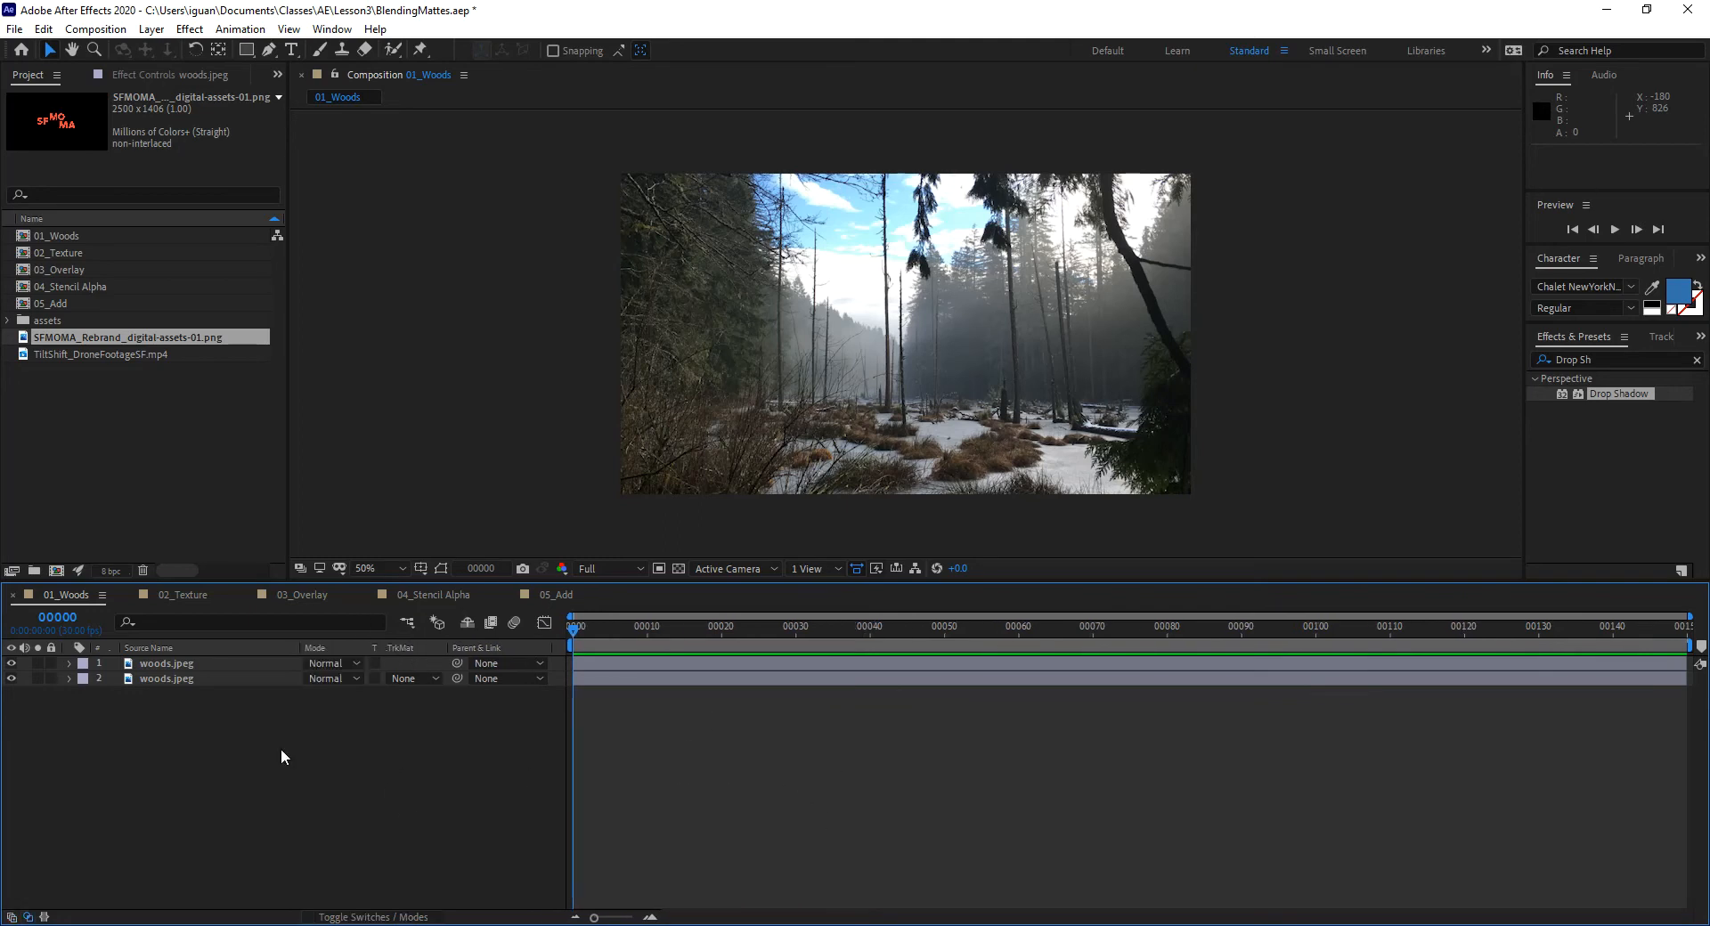
# - Try the Darken blending mode on the upper woods.jpeg layer
pyautogui.click(171, 663)
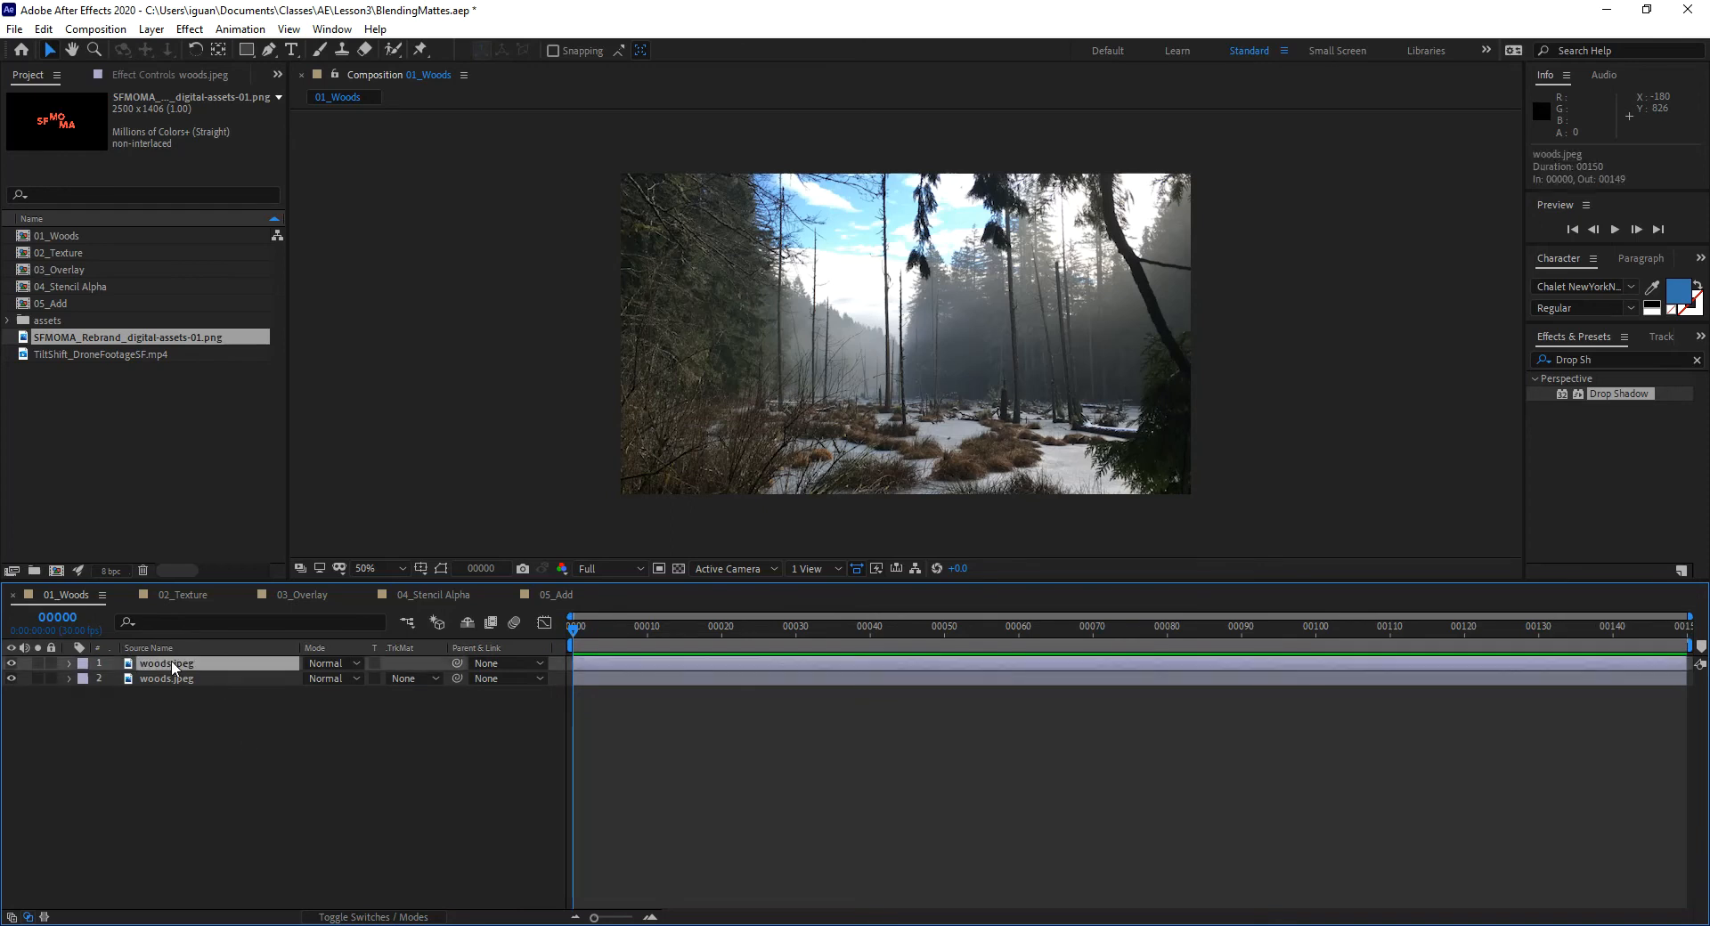
pyautogui.click(340, 663)
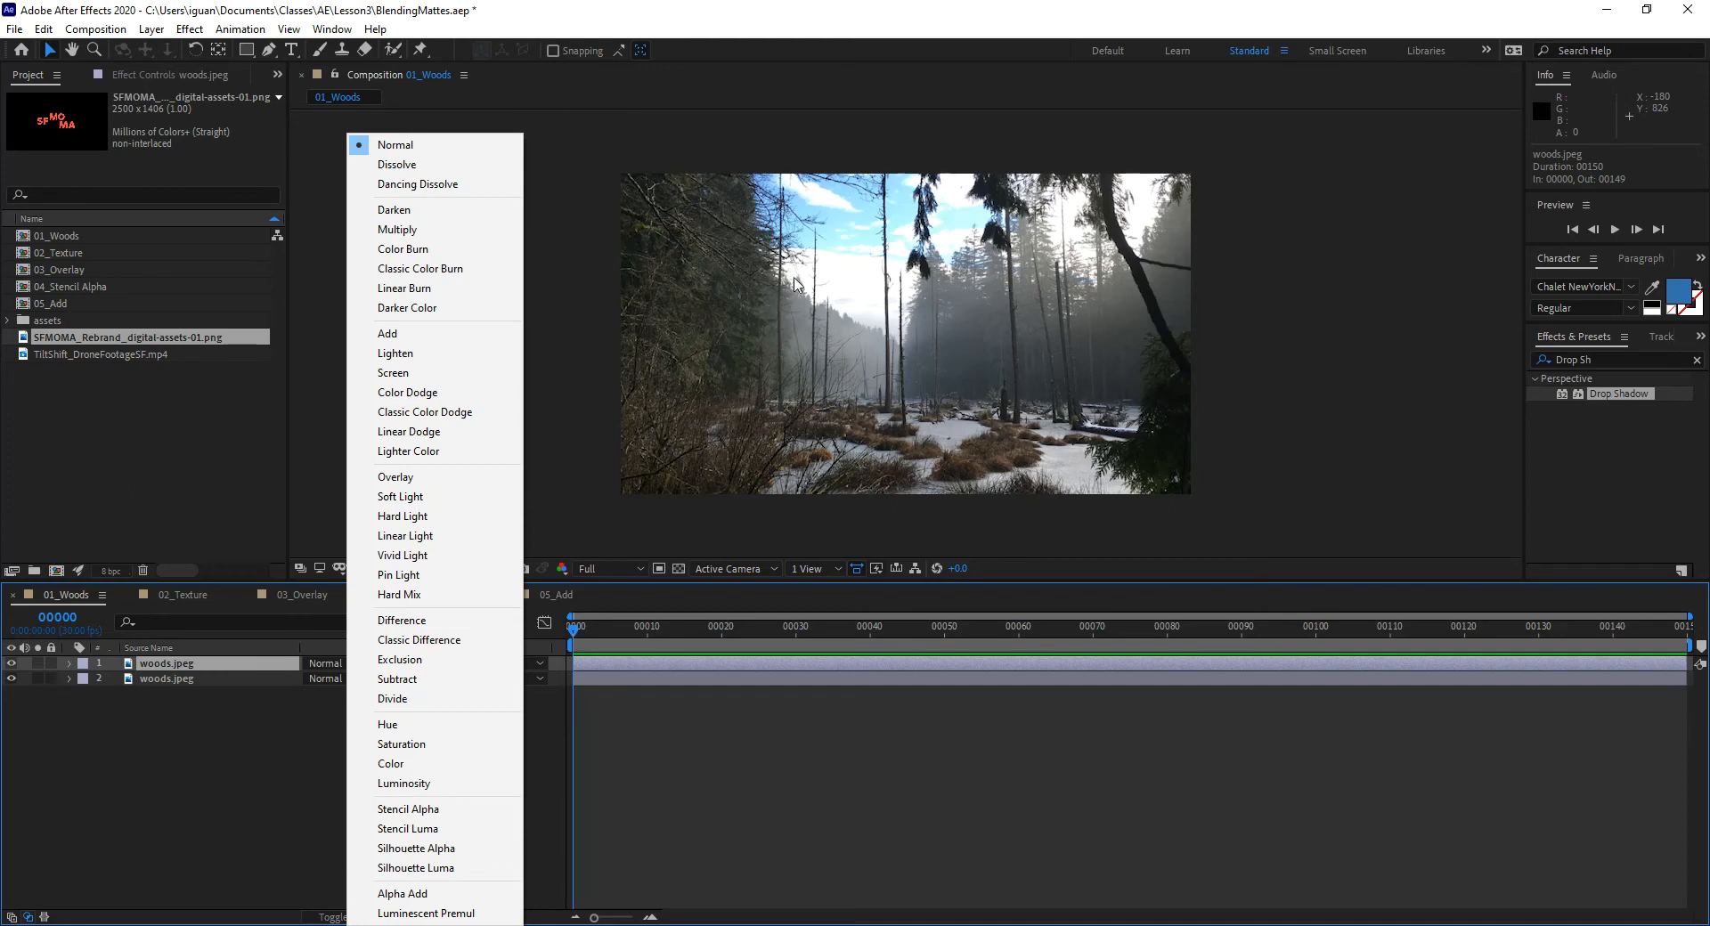
pyautogui.click(435, 213)
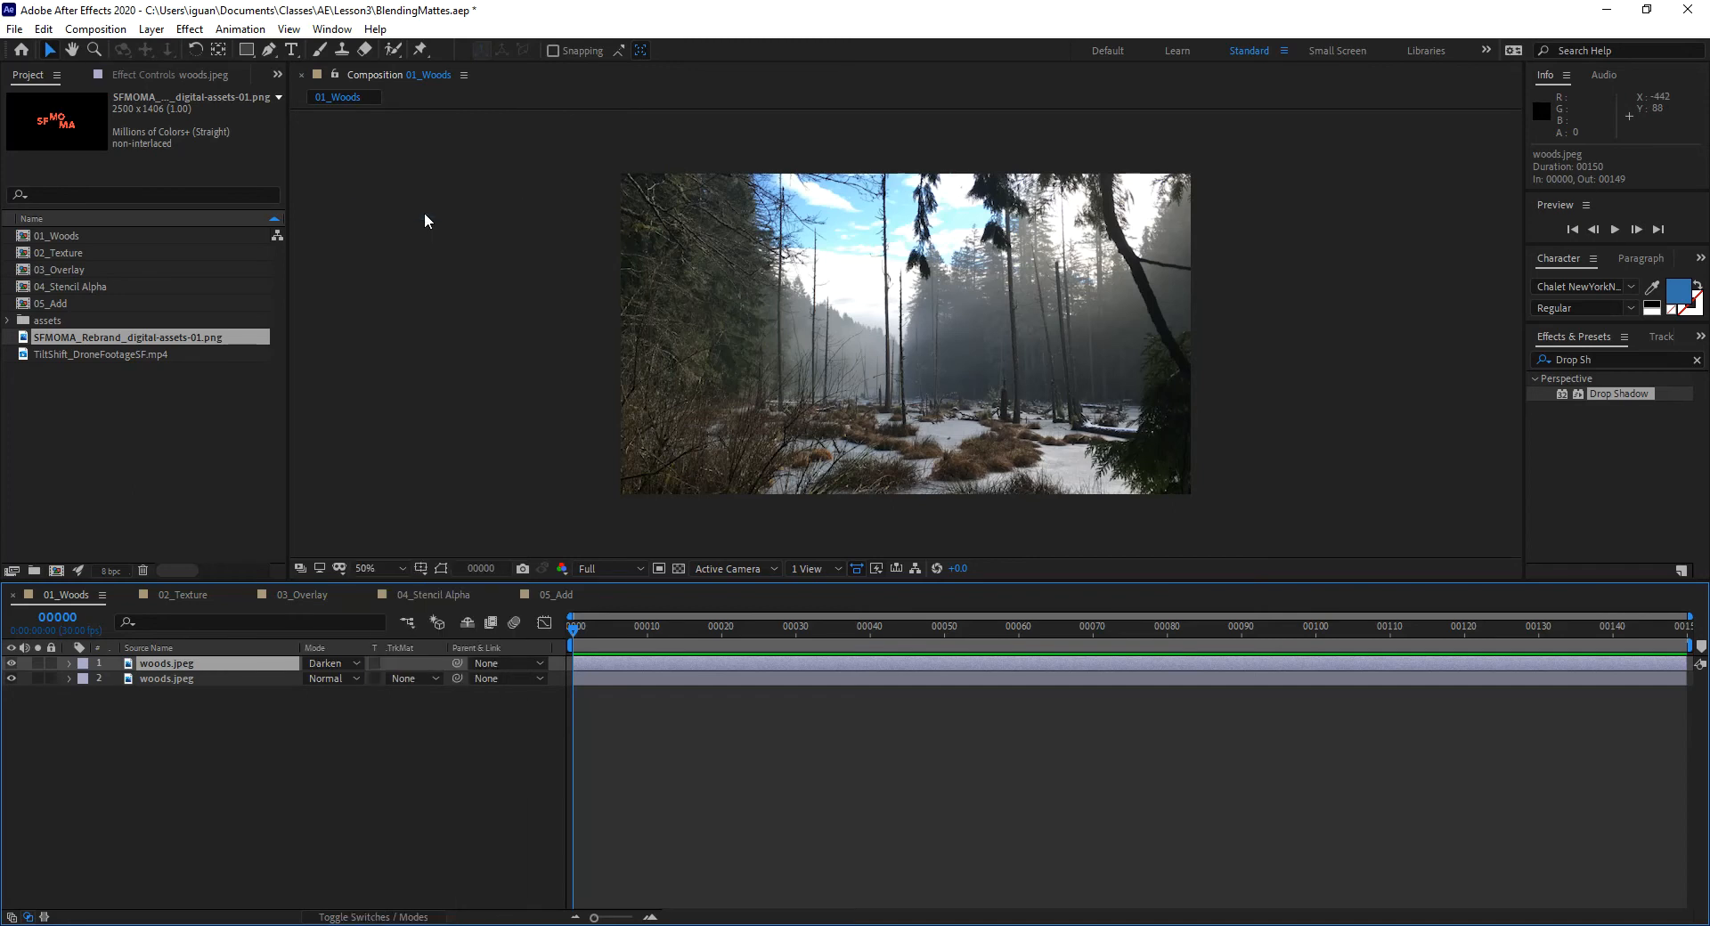
# - Try the Multiply blending mode on the upper woods.jpeg layer and compare it by toggling each layer's visibility
pyautogui.click(349, 661)
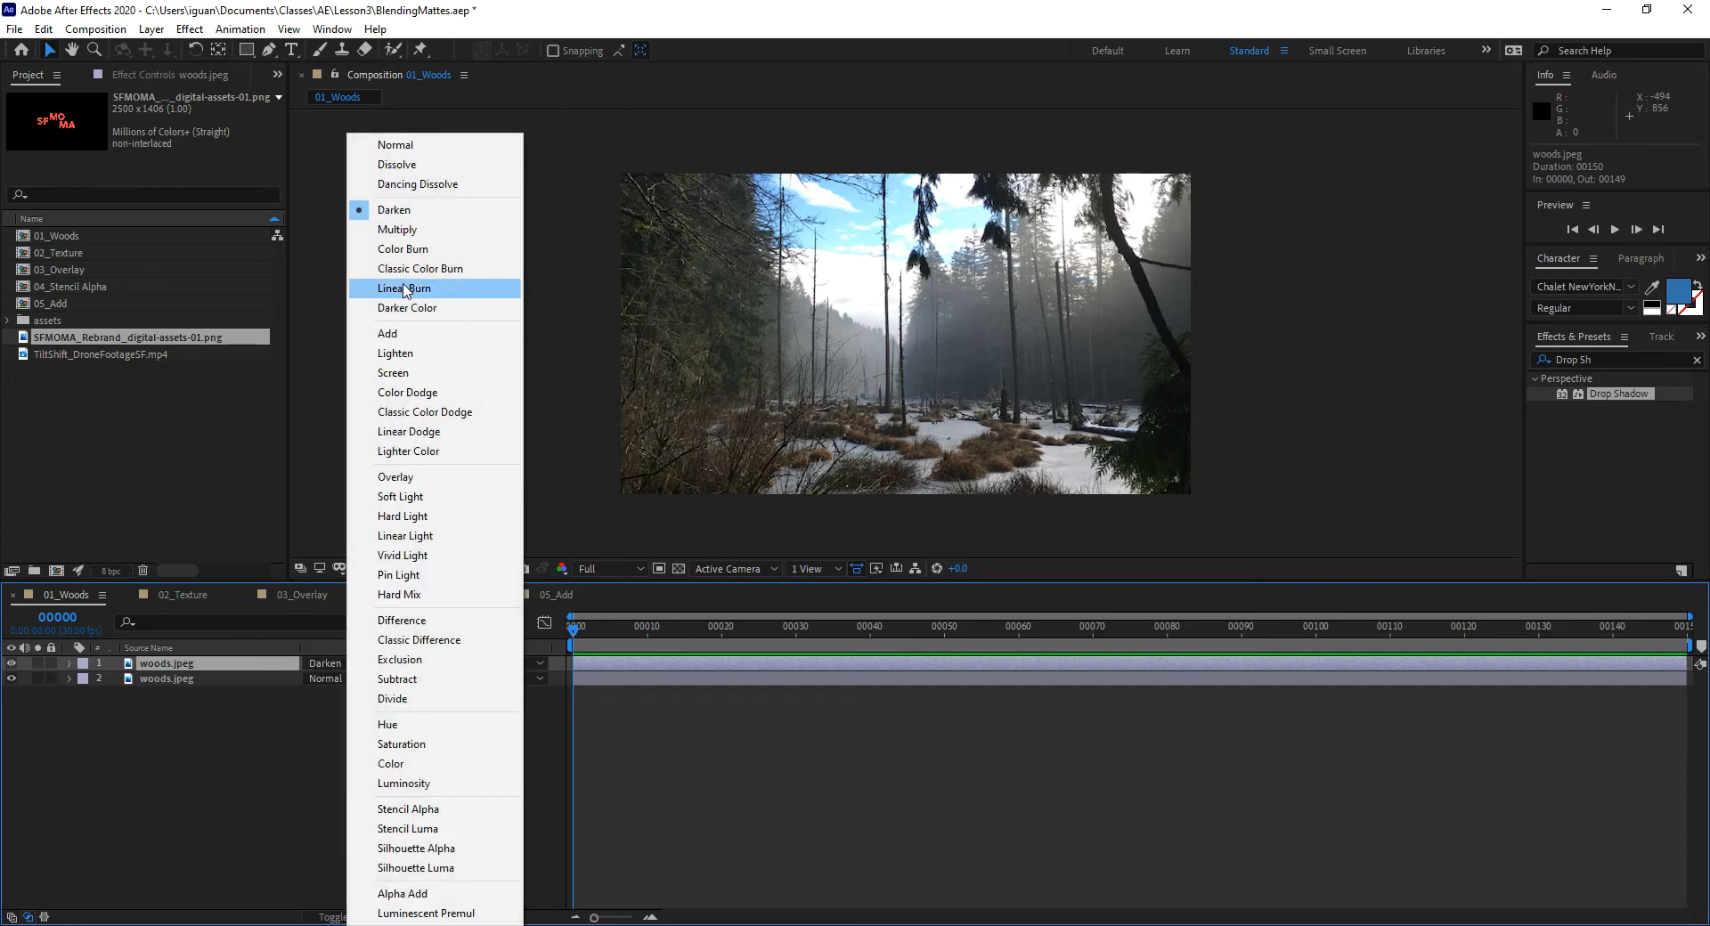
pyautogui.click(403, 231)
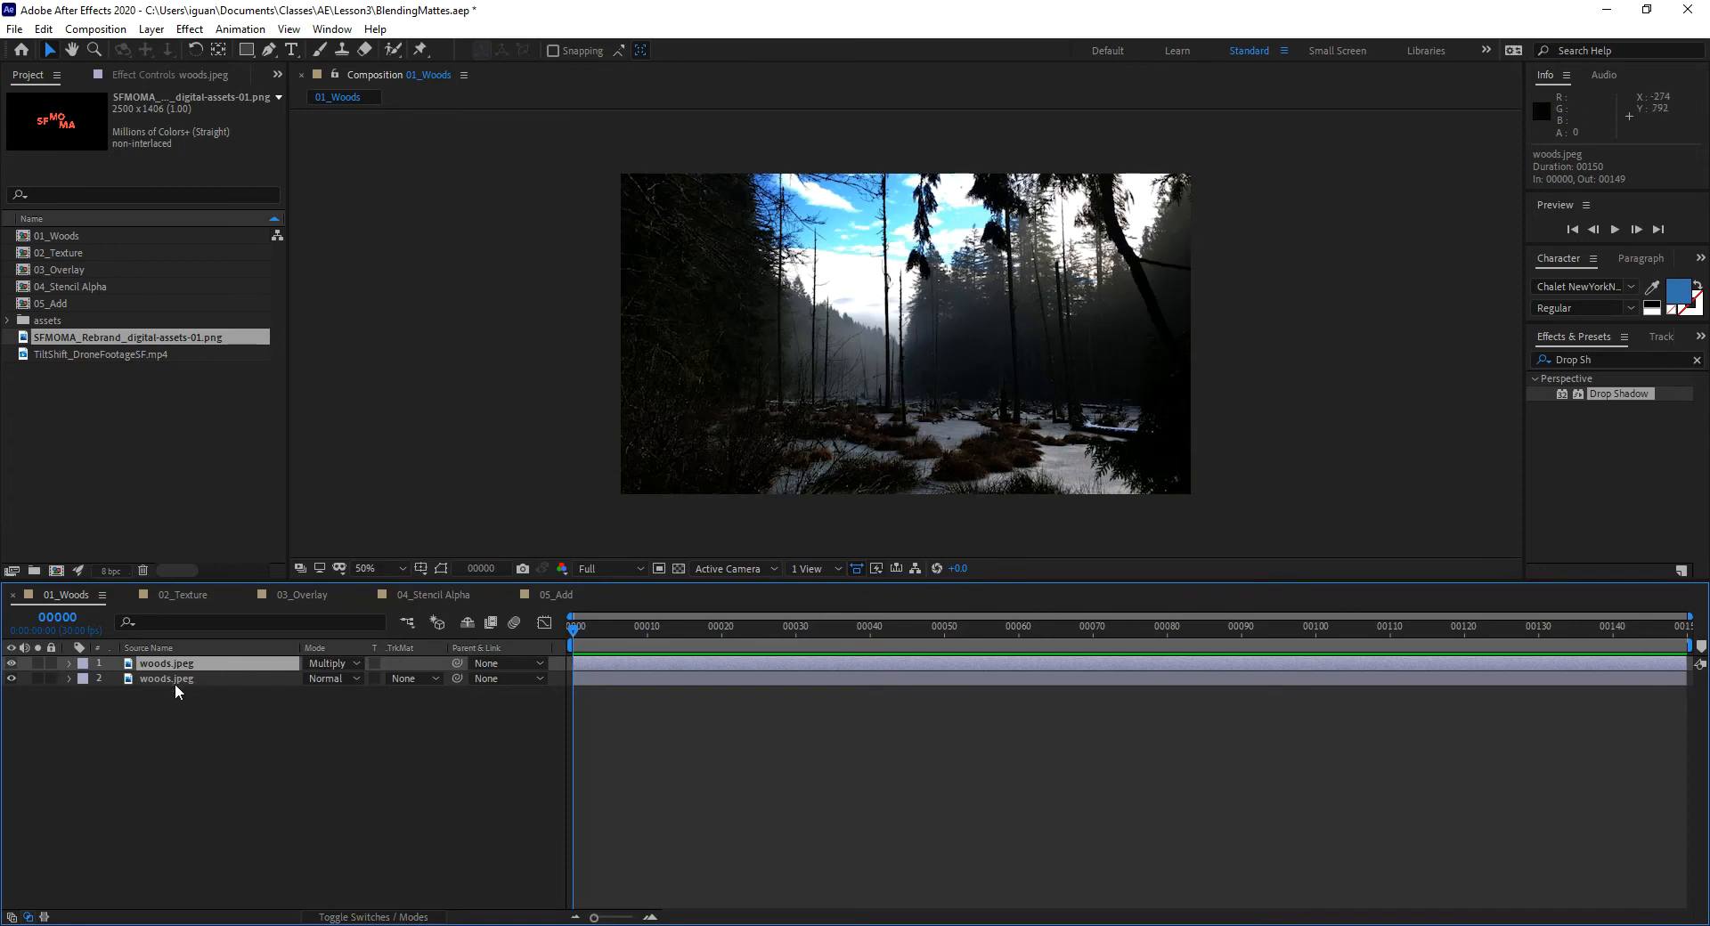
pyautogui.click(12, 680)
pyautogui.click(13, 680)
pyautogui.click(13, 679)
pyautogui.click(12, 678)
pyautogui.click(12, 663)
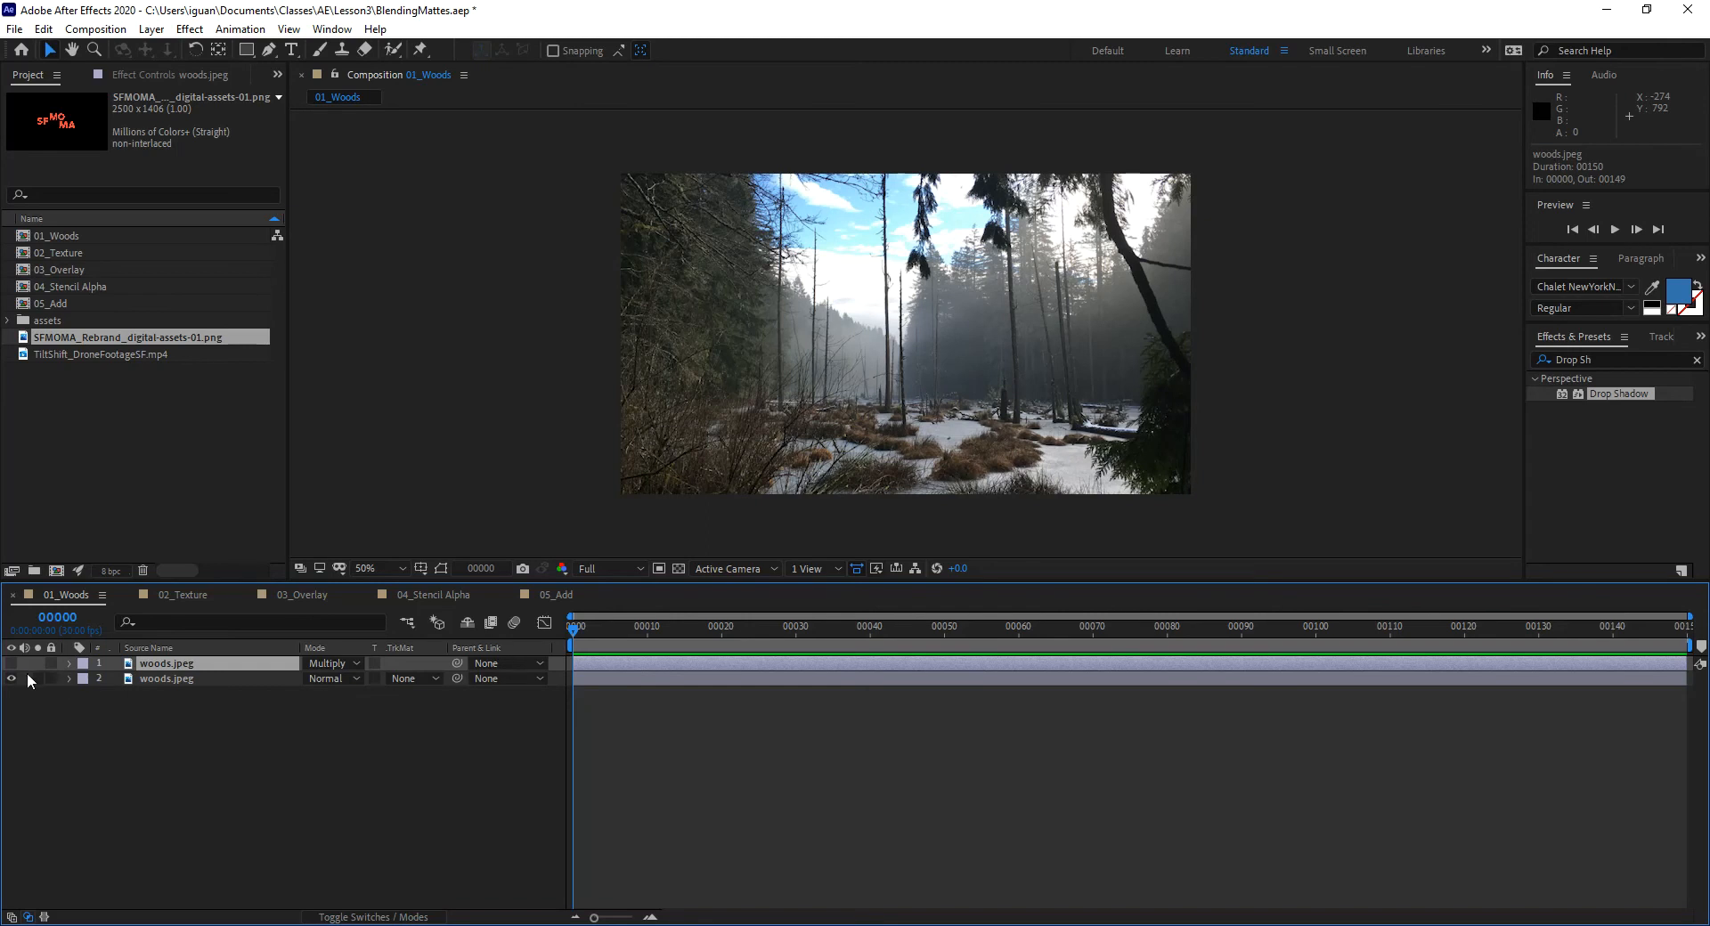
pyautogui.click(12, 663)
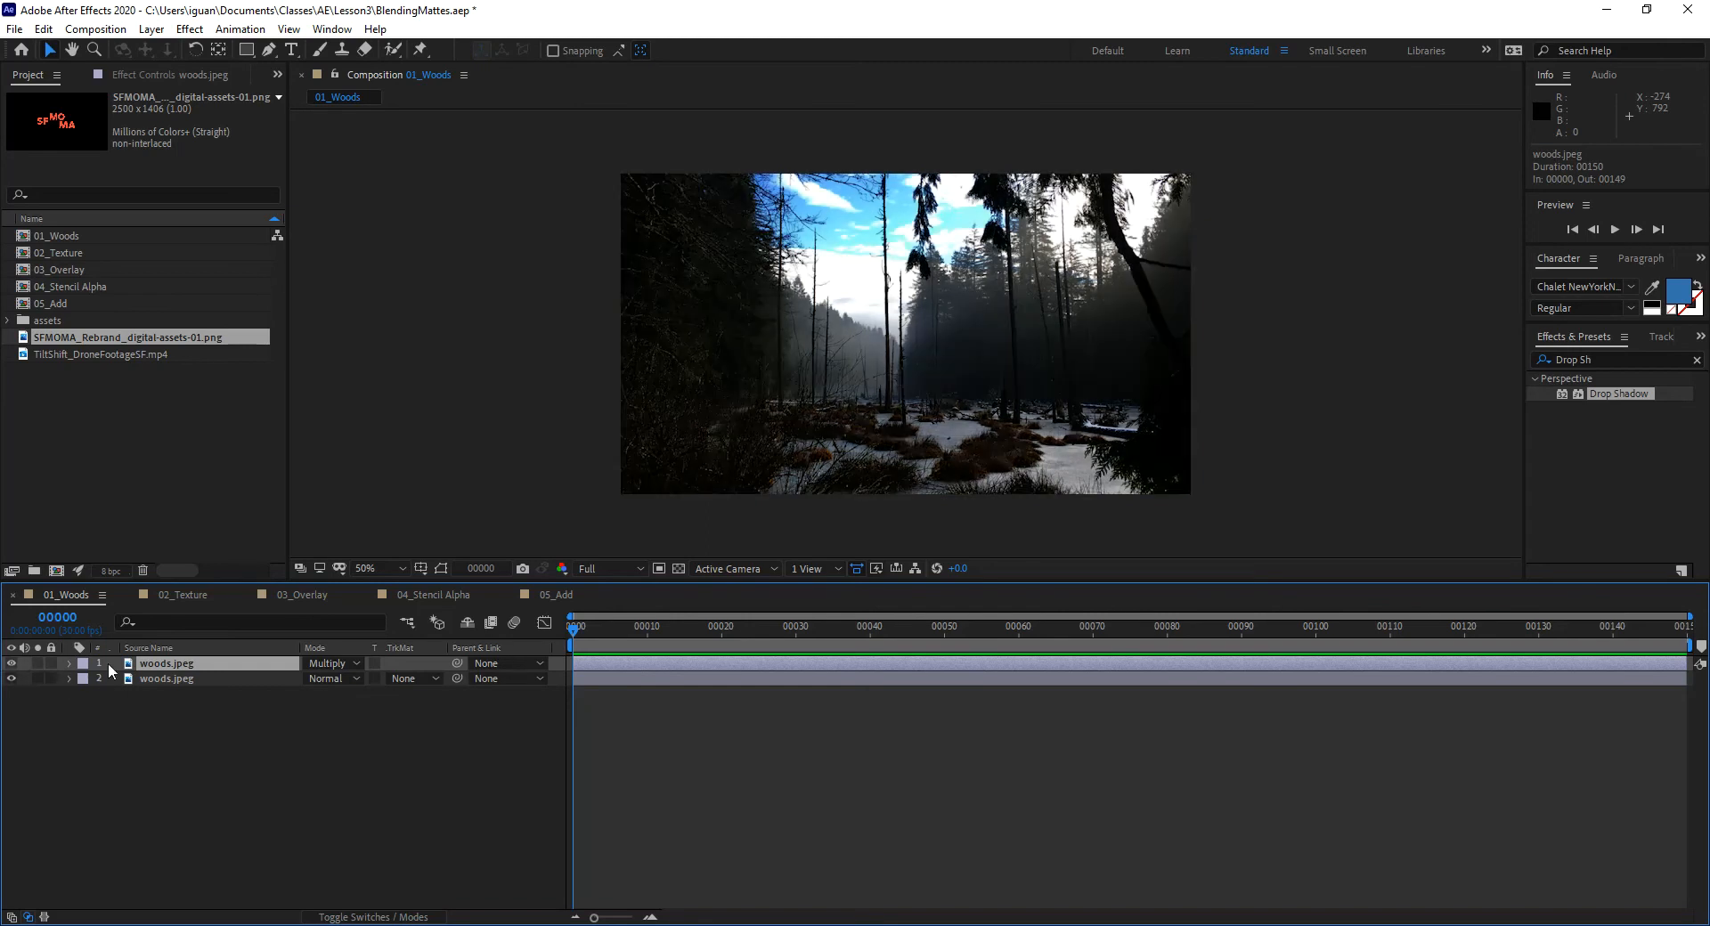
# - Try the Screen blending mode on the upper woods.jpeg layer and compare the image with that layer hidden and shown
pyautogui.click(361, 666)
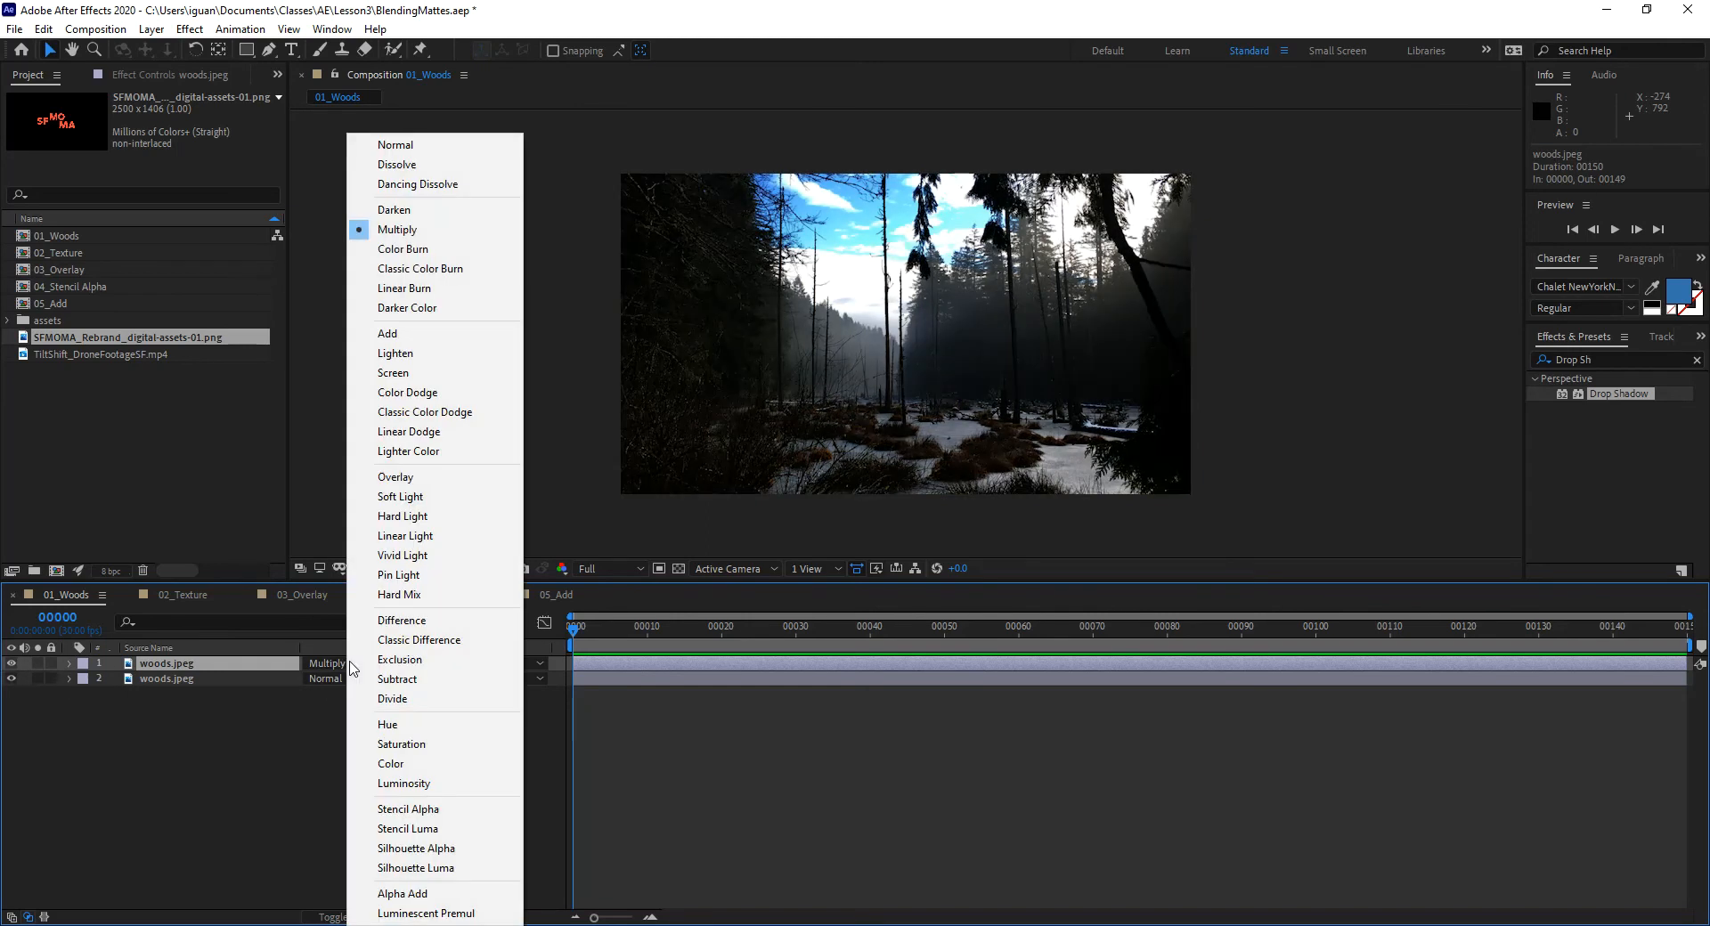
pyautogui.click(419, 373)
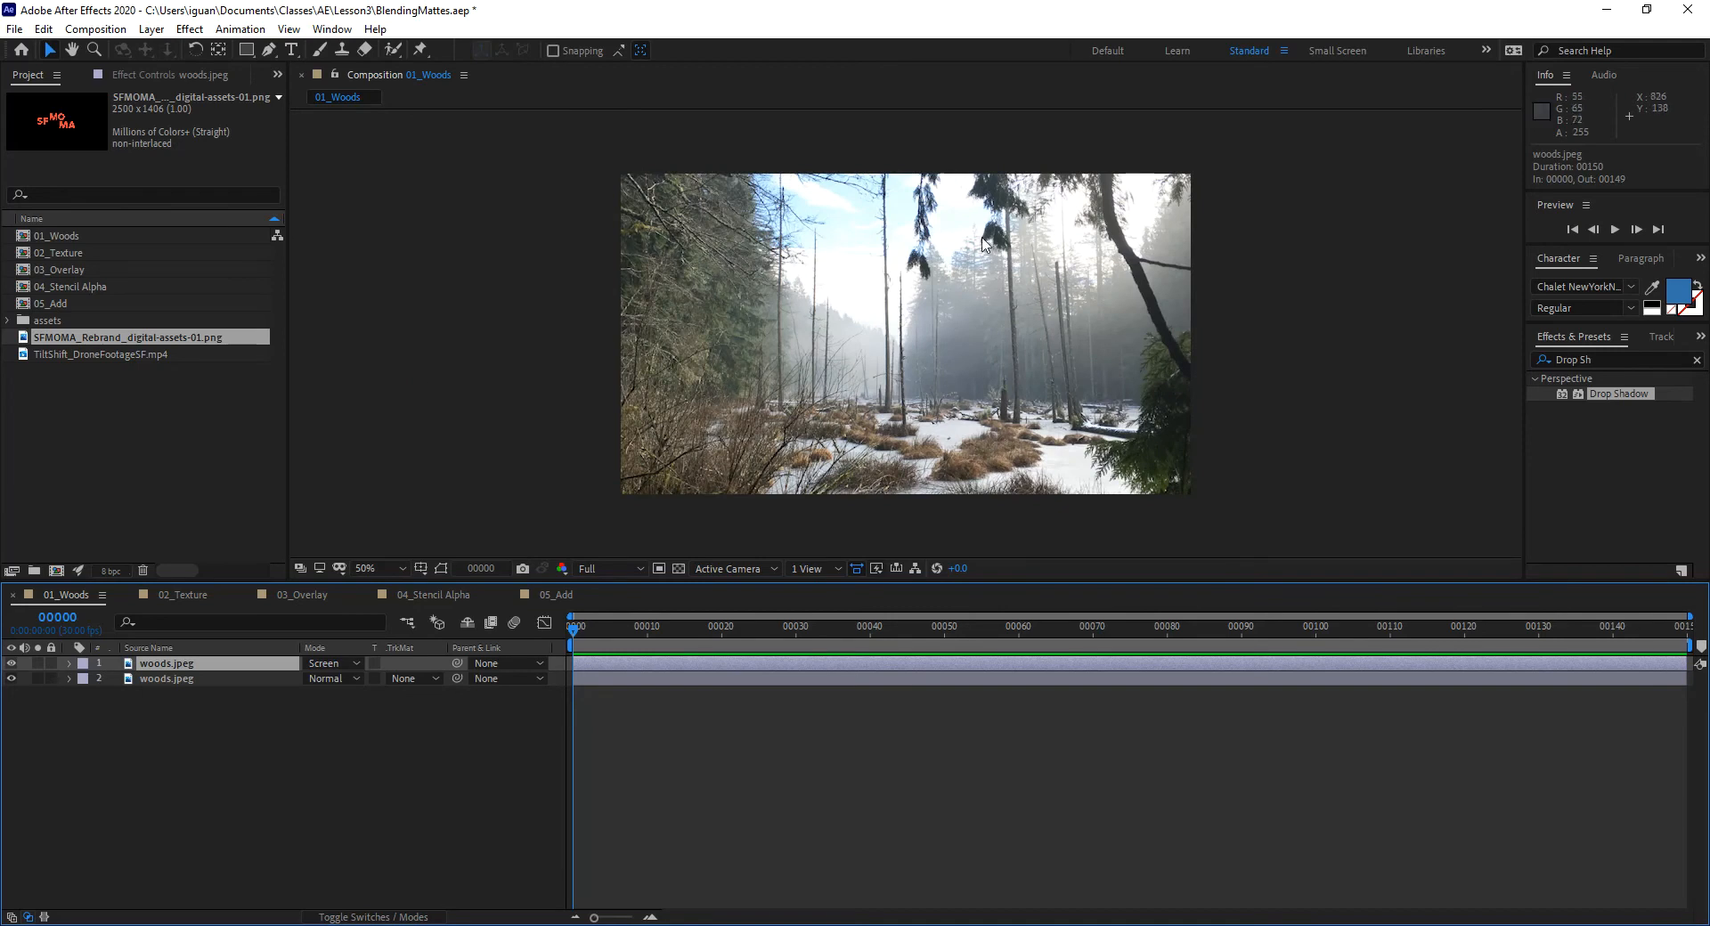
pyautogui.click(12, 664)
pyautogui.click(12, 664)
pyautogui.click(12, 664)
pyautogui.click(11, 663)
pyautogui.click(14, 664)
pyautogui.click(12, 663)
# - Try the Overlay blending mode on the upper woods.jpeg layer and toggle its visibility to compare the contrast
pyautogui.click(353, 661)
pyautogui.click(421, 478)
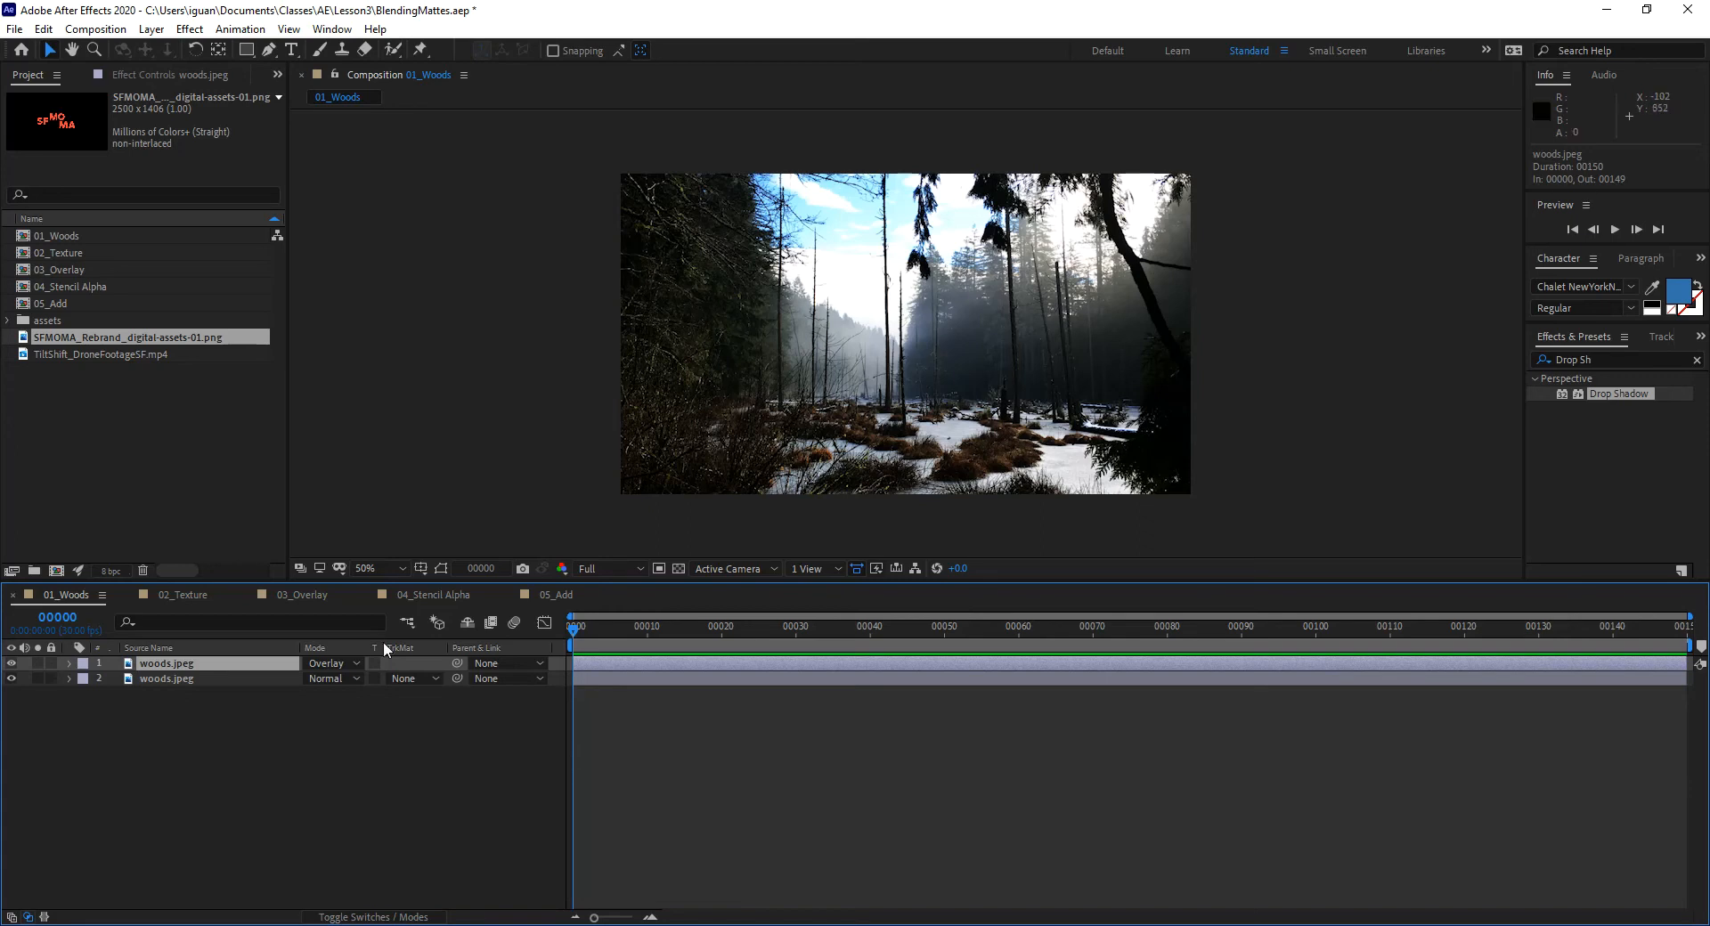
pyautogui.click(12, 664)
pyautogui.click(12, 663)
pyautogui.click(11, 664)
pyautogui.click(12, 663)
# - Try the Difference, Classic Difference and Subtract blending modes on the upper woods.jpeg layer
pyautogui.click(338, 663)
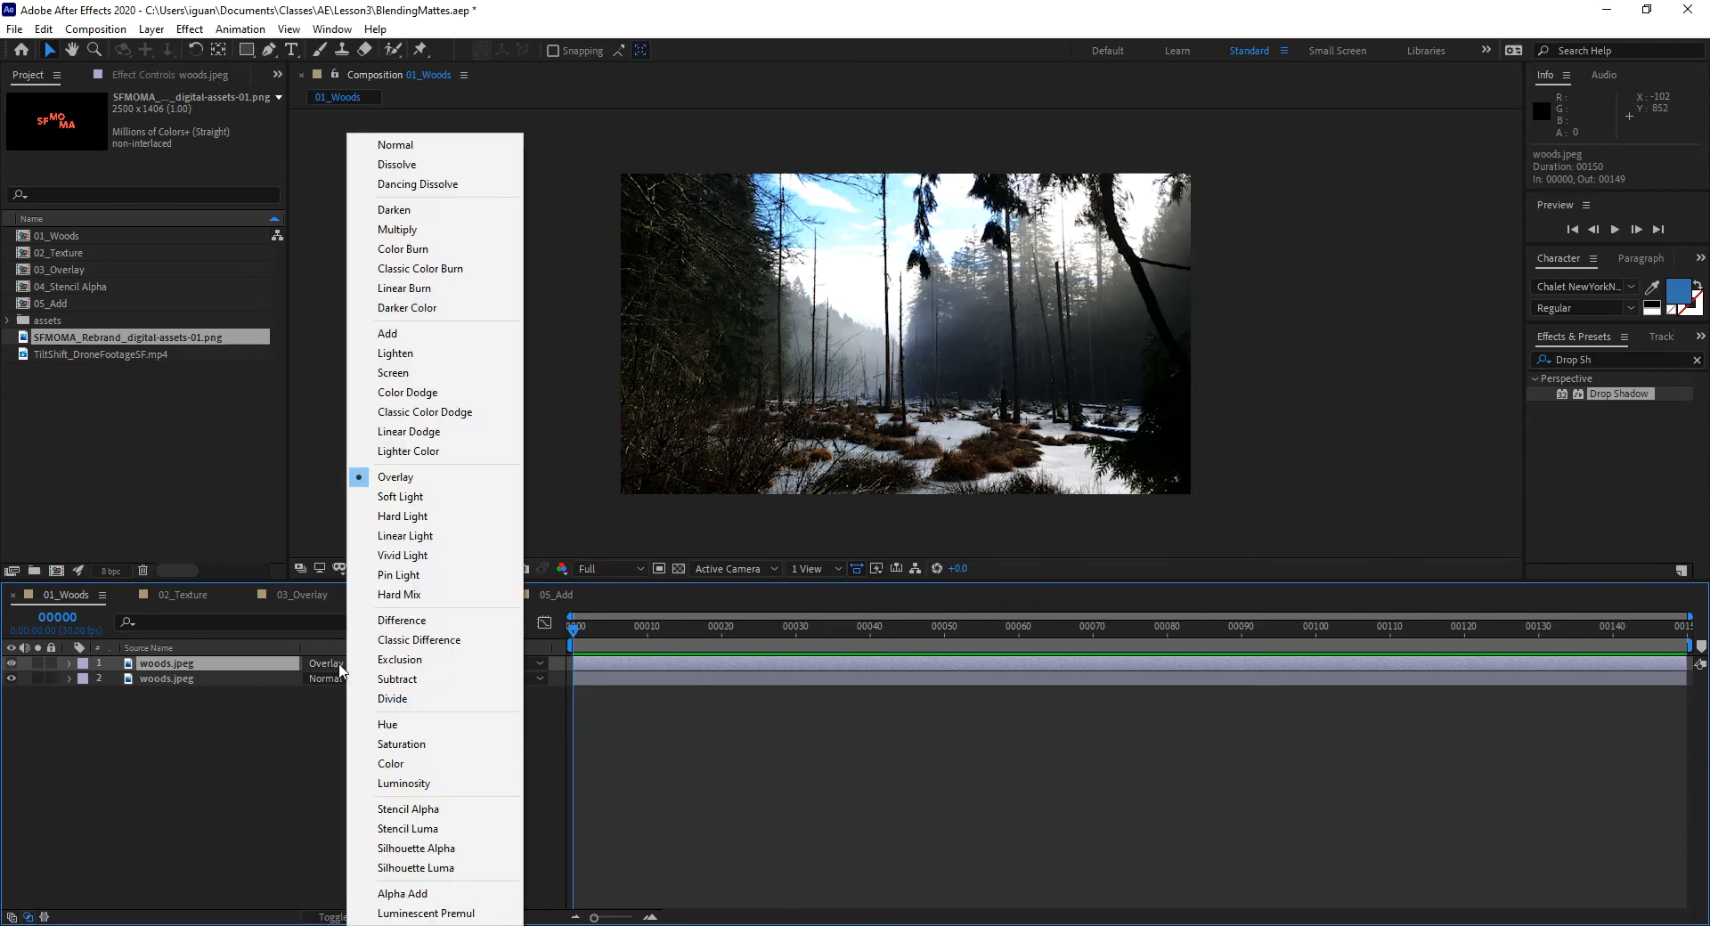
pyautogui.click(410, 622)
pyautogui.click(352, 659)
pyautogui.click(395, 643)
pyautogui.click(357, 659)
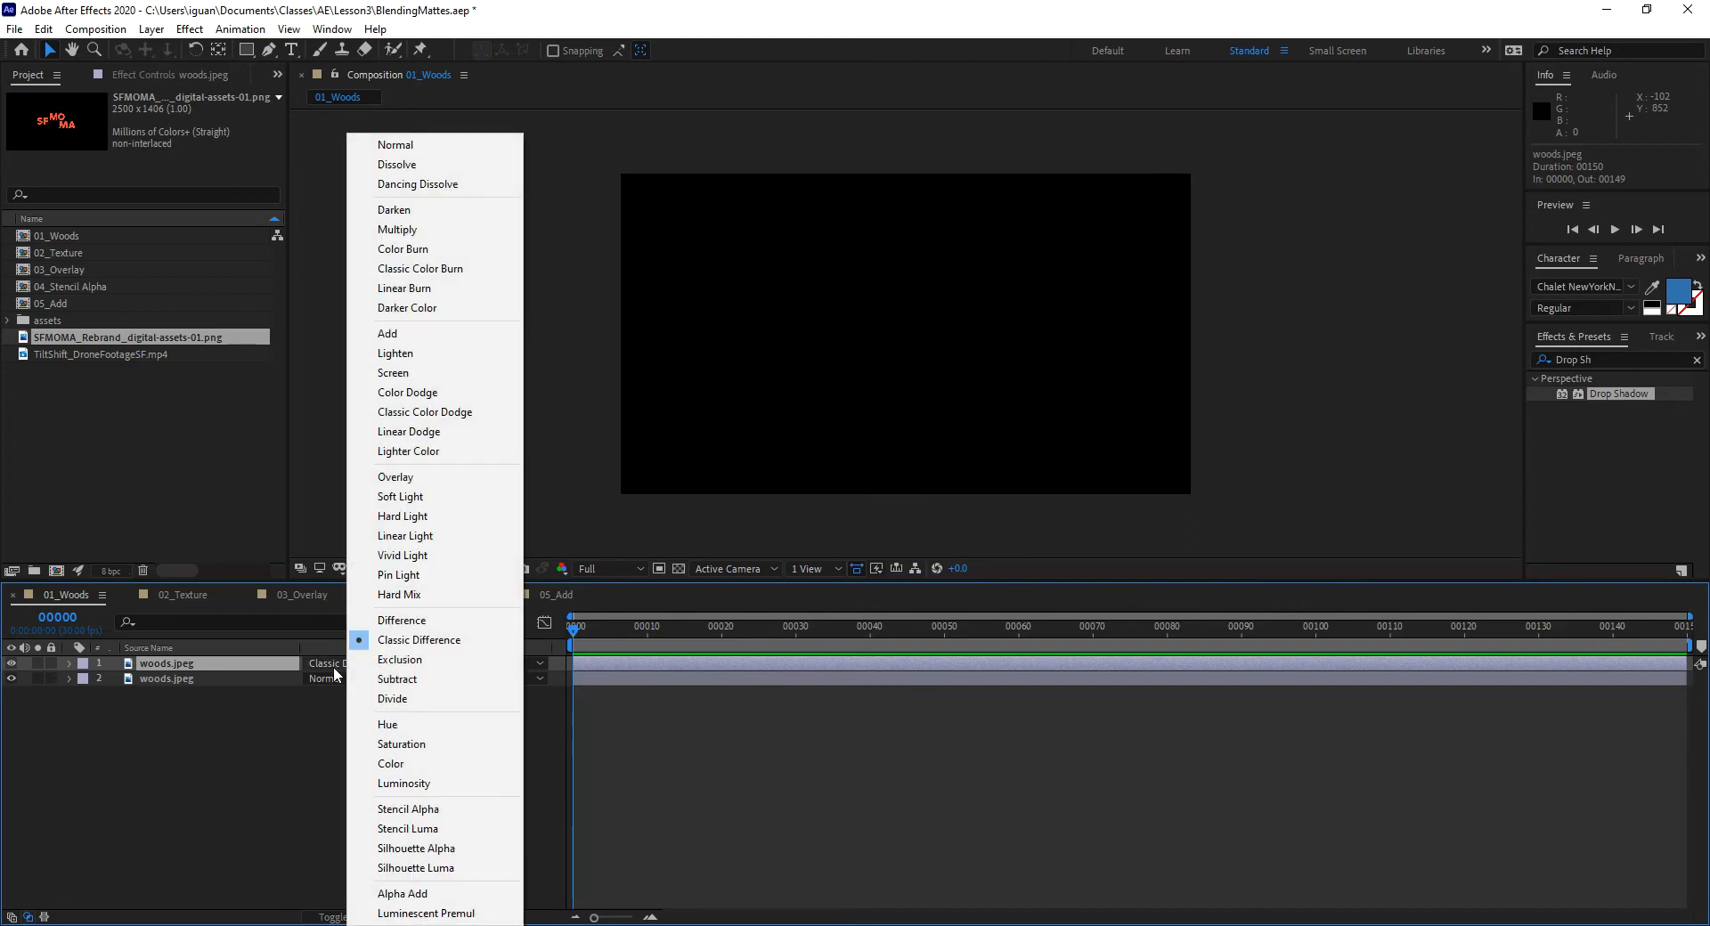
pyautogui.click(387, 675)
# - Try the Hue and Saturation blending modes on the upper woods.jpeg layer
pyautogui.click(350, 662)
pyautogui.click(405, 730)
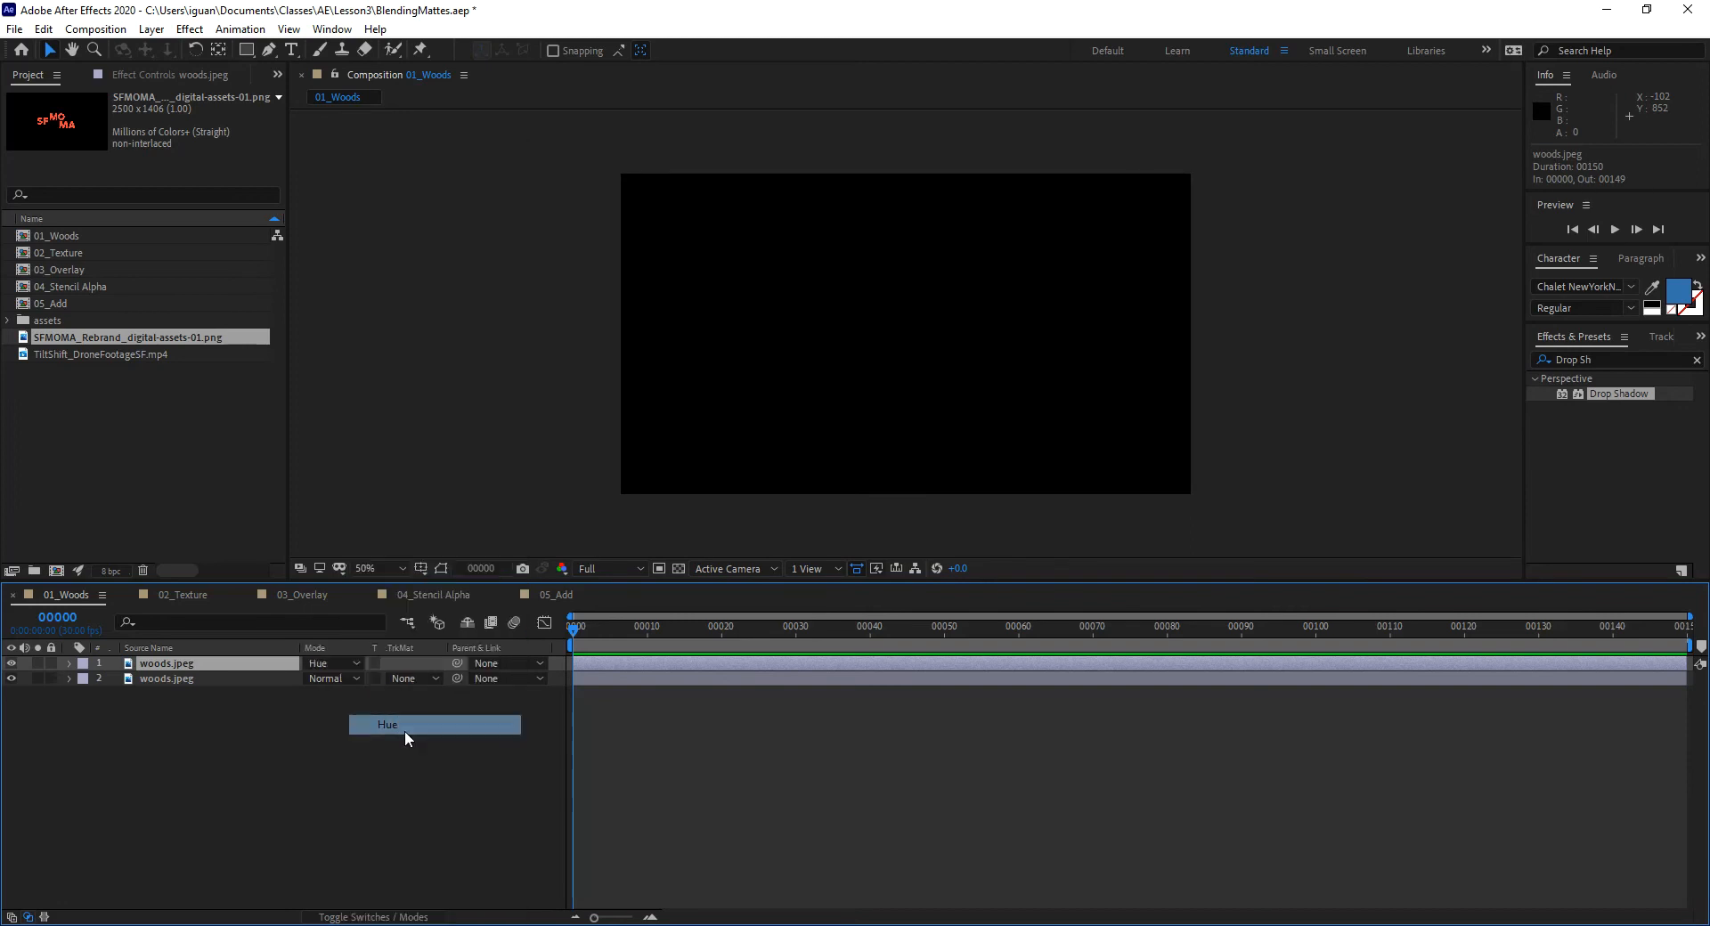
pyautogui.click(349, 661)
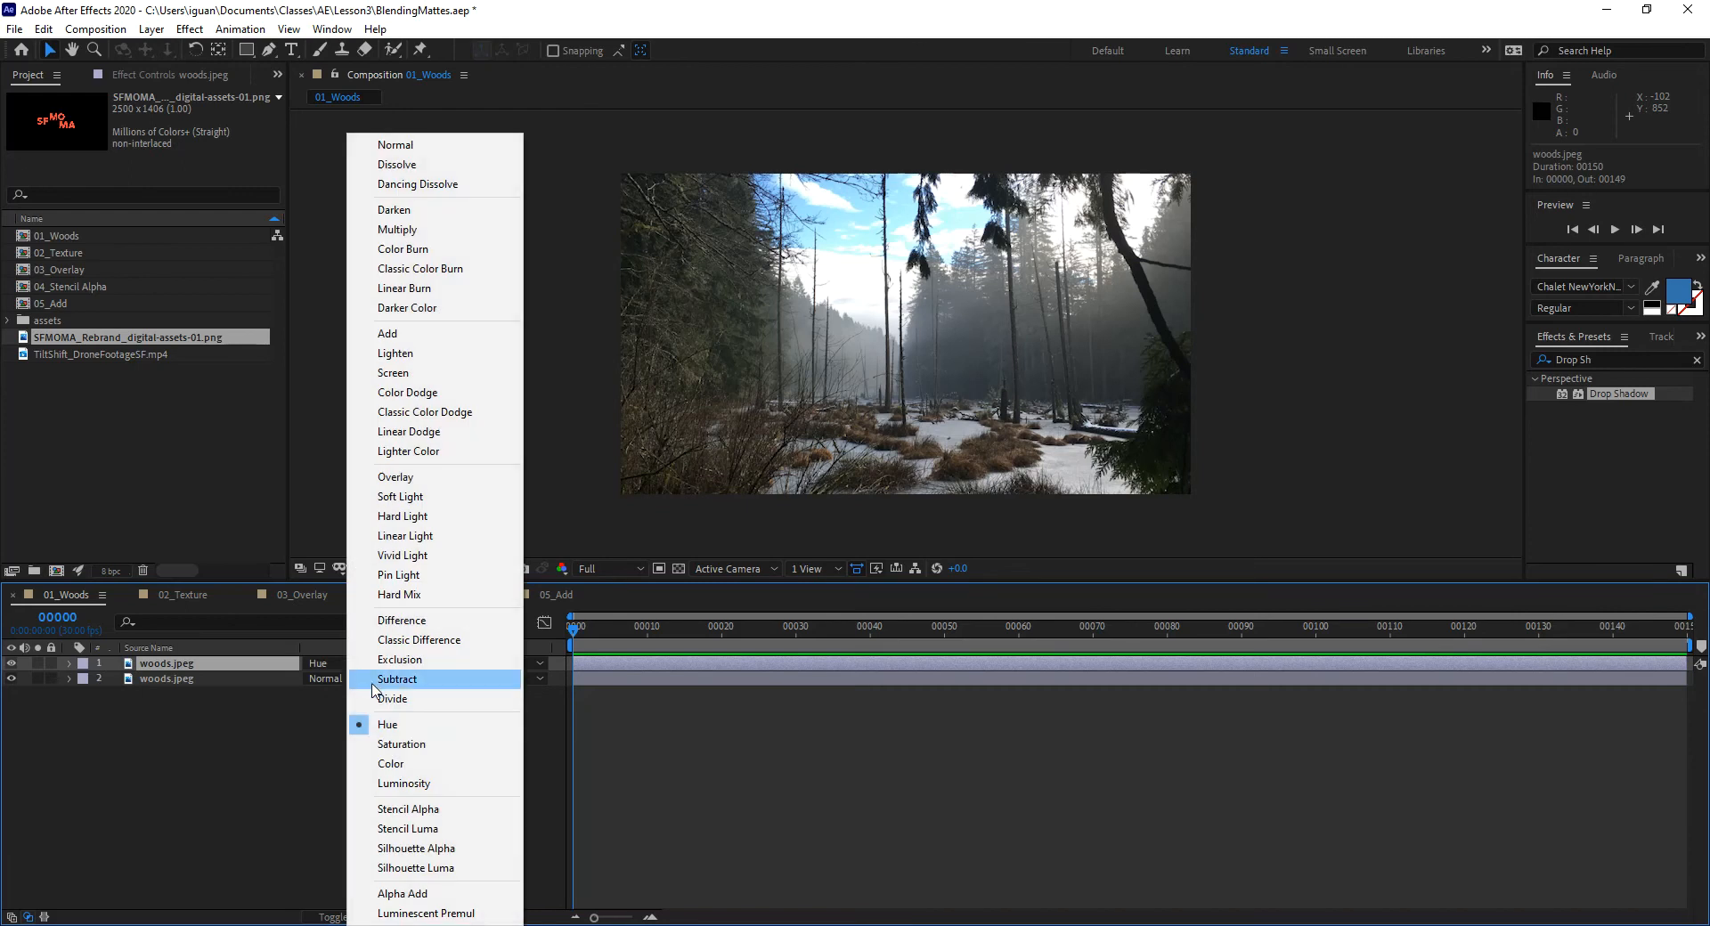
pyautogui.click(417, 743)
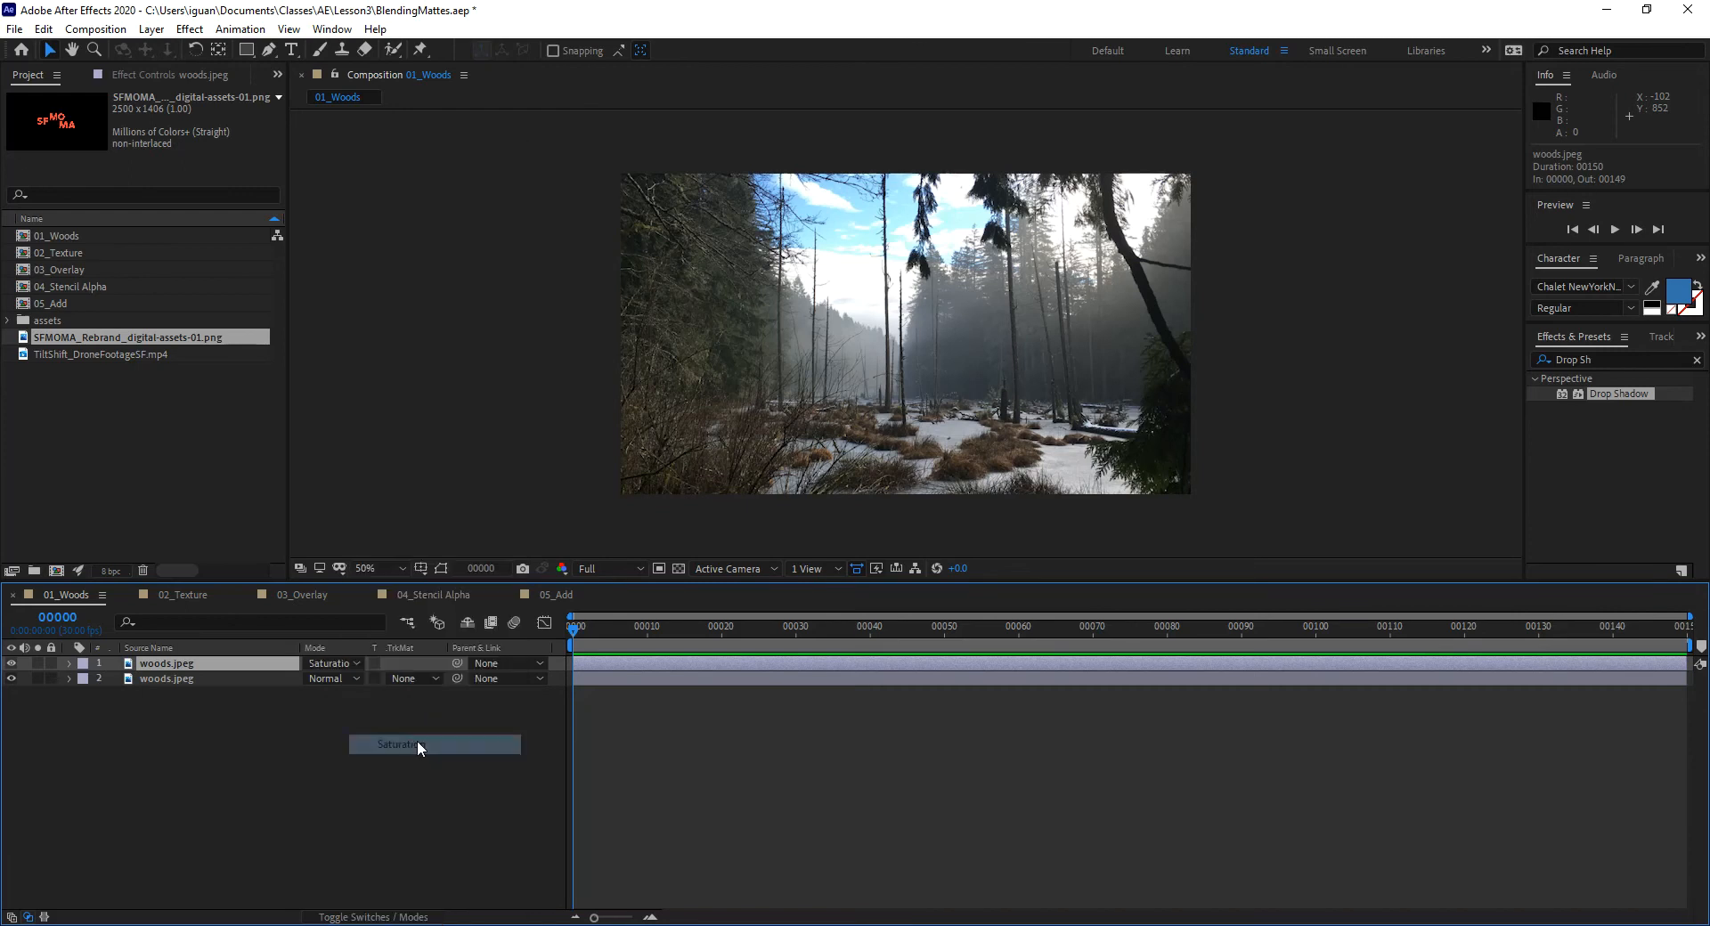
# - Set the upper woods.jpeg layer's blending mode to Overlay
pyautogui.click(352, 664)
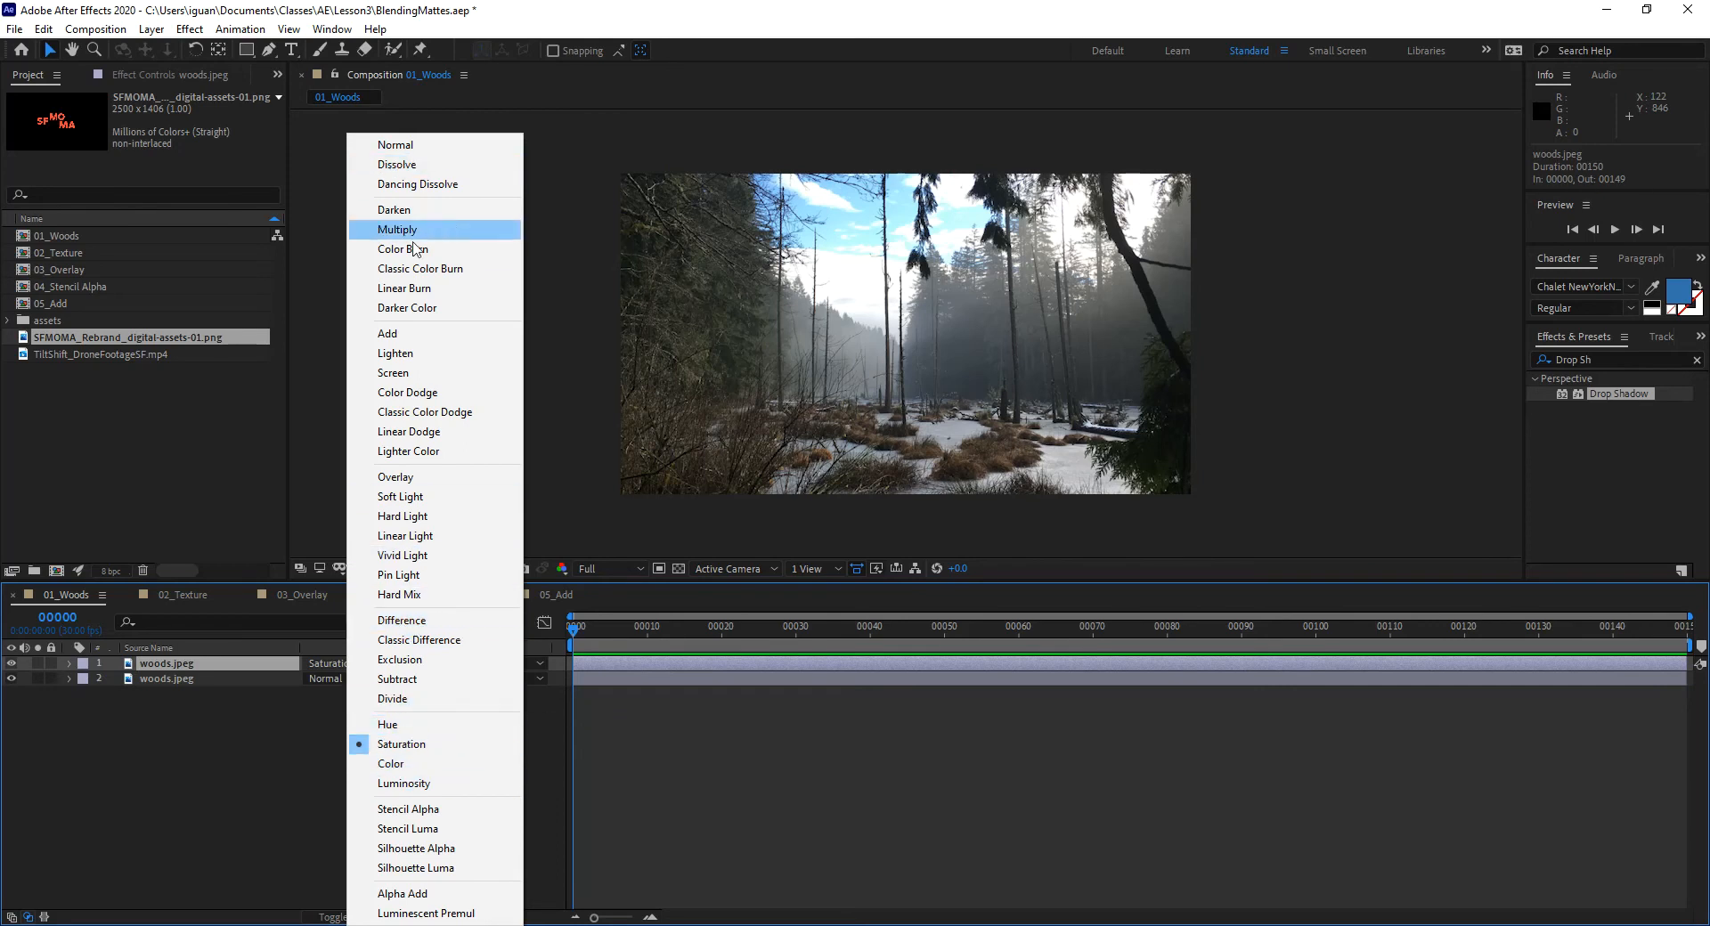
pyautogui.click(412, 479)
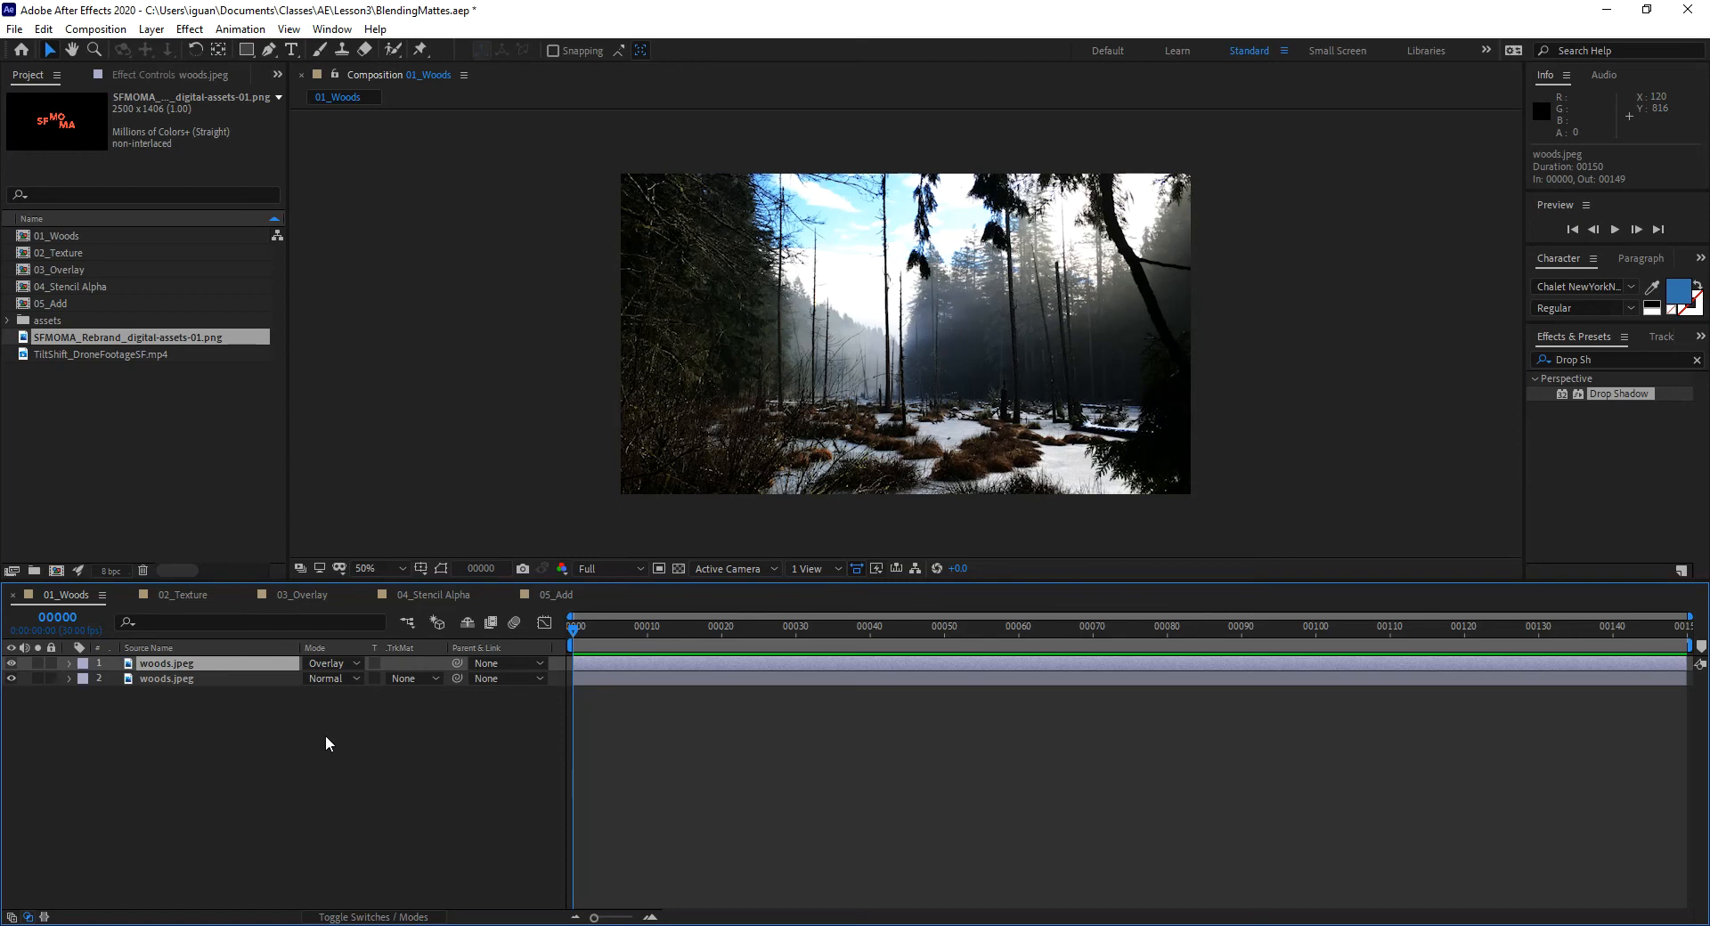
# - Open the 02_Texture composition and make its Texture layer visible
pyautogui.click(196, 592)
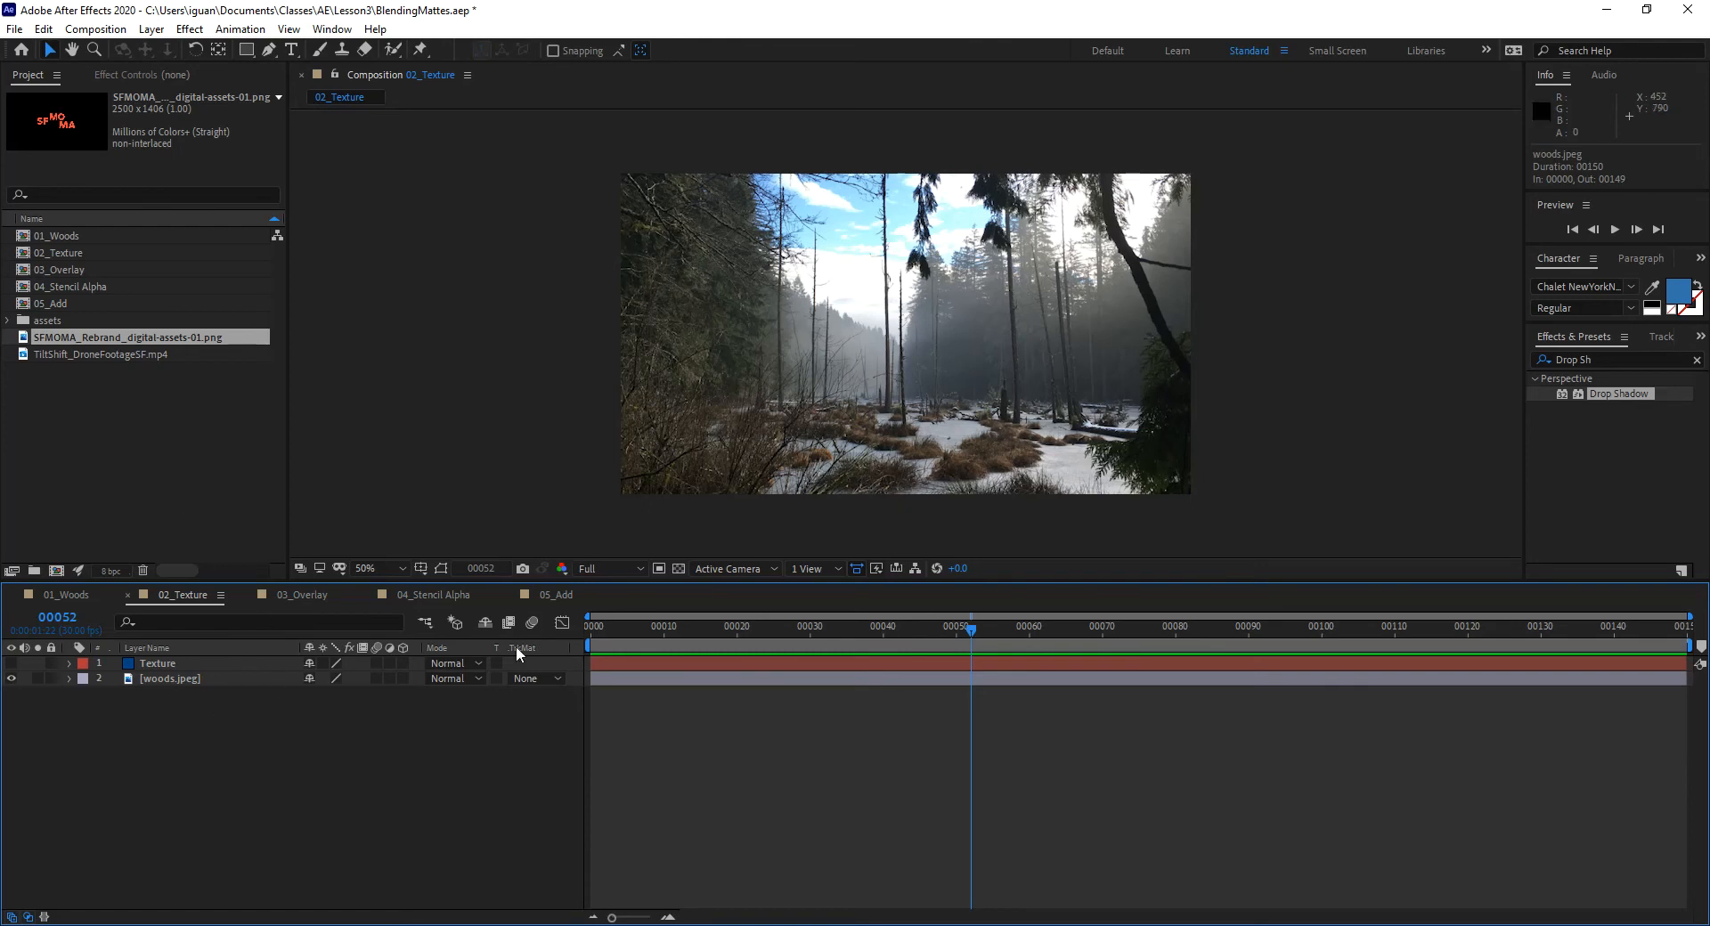
pyautogui.click(201, 662)
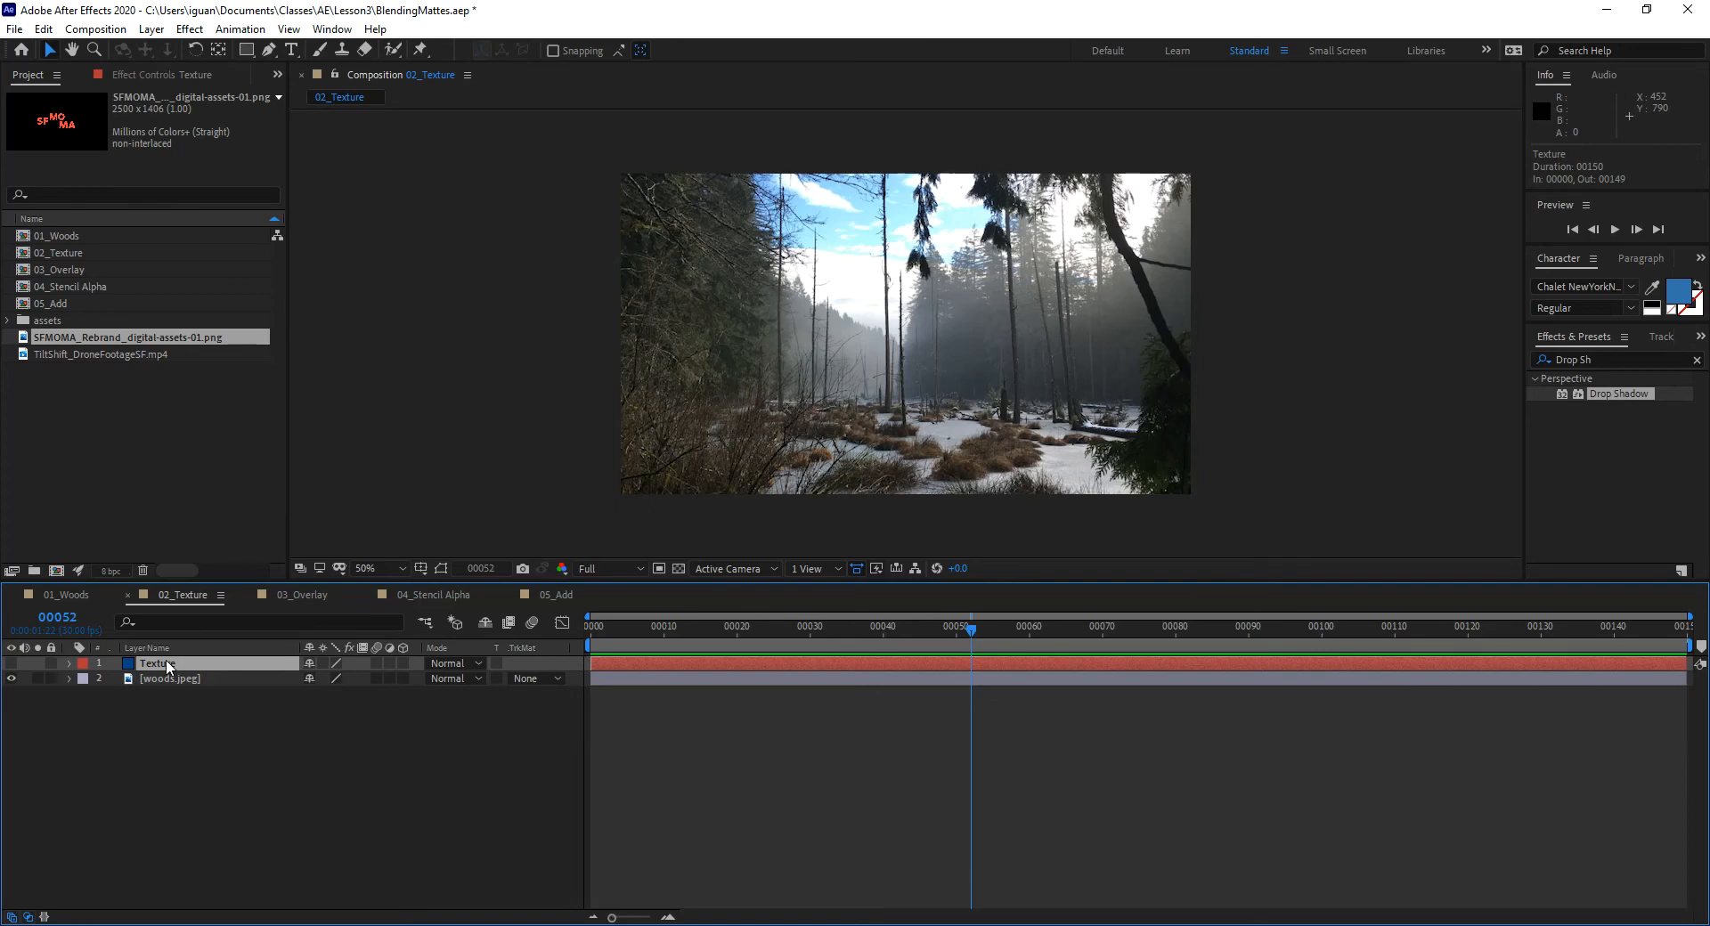
pyautogui.click(11, 663)
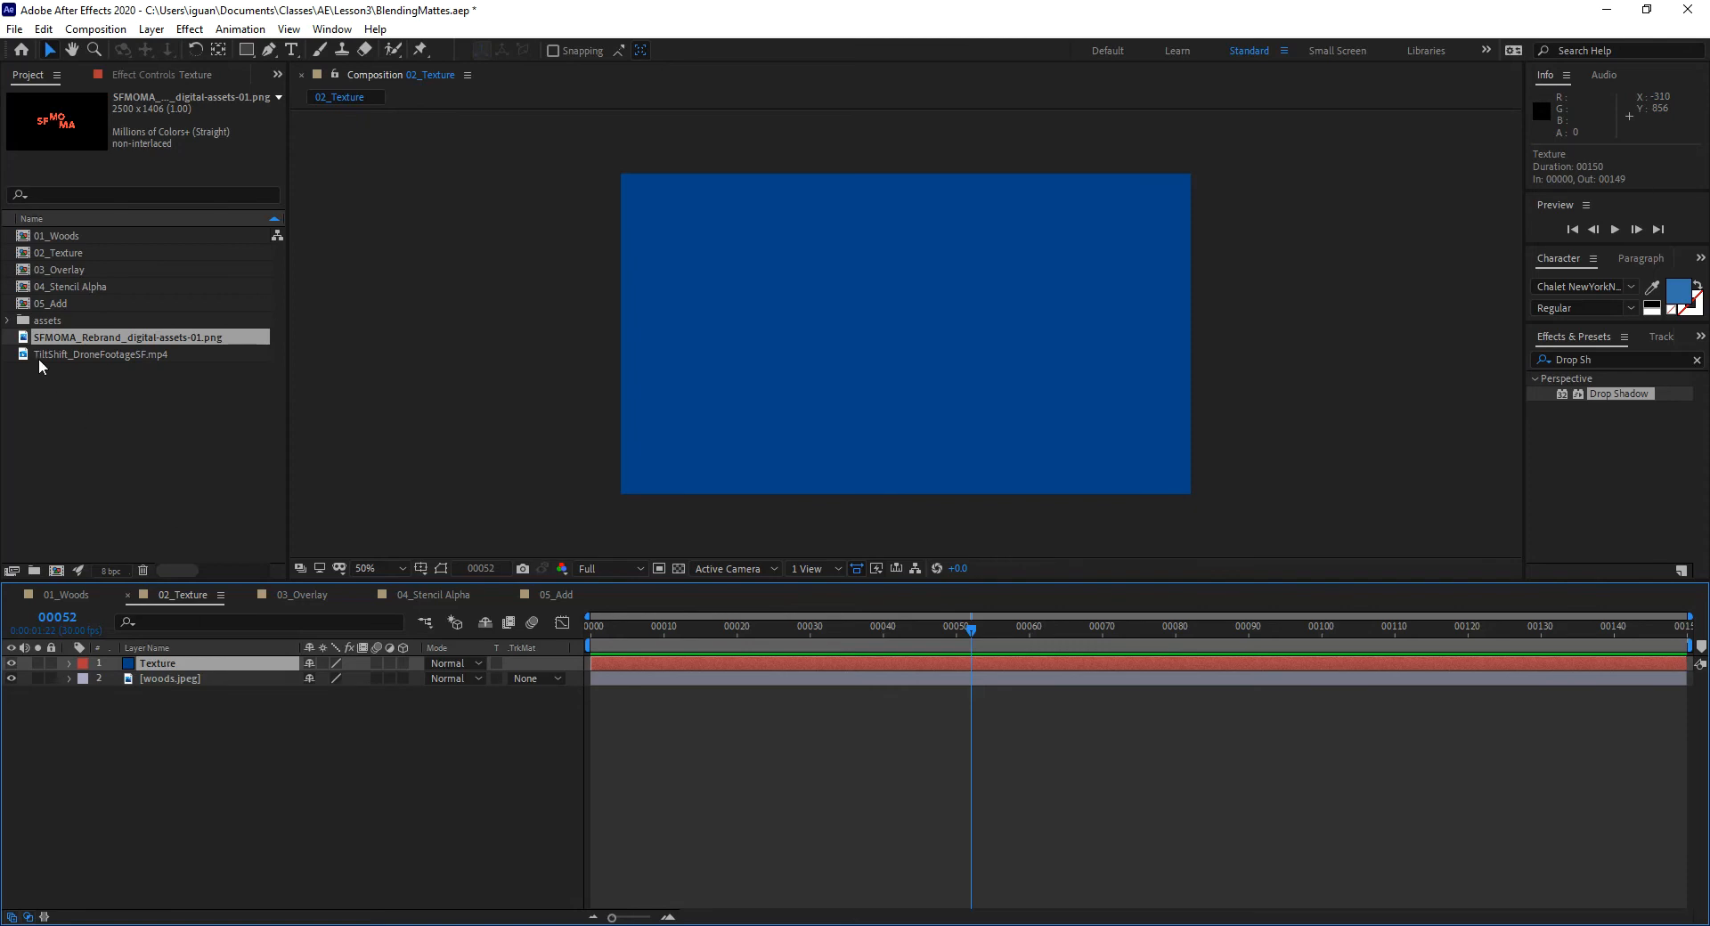
# - Expand the assets folder and look through its footage, including LightFlash.mp4, waterside.jpeg, woods.jpeg and dock.jpg
pyautogui.click(8, 320)
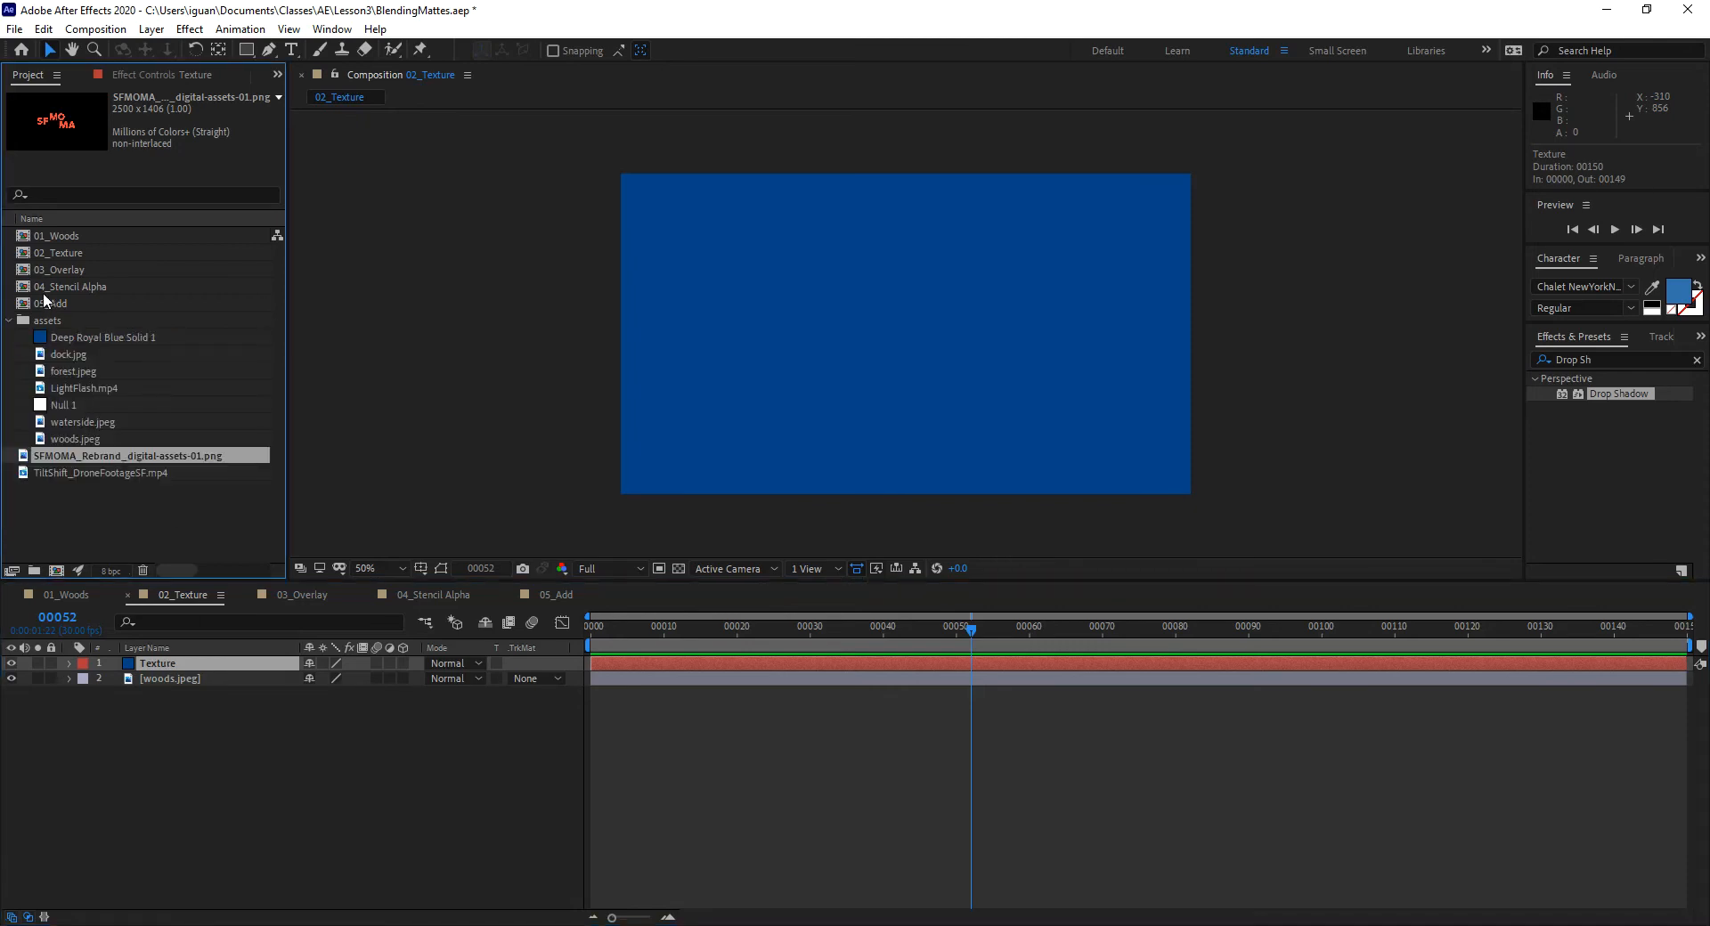
pyautogui.click(69, 390)
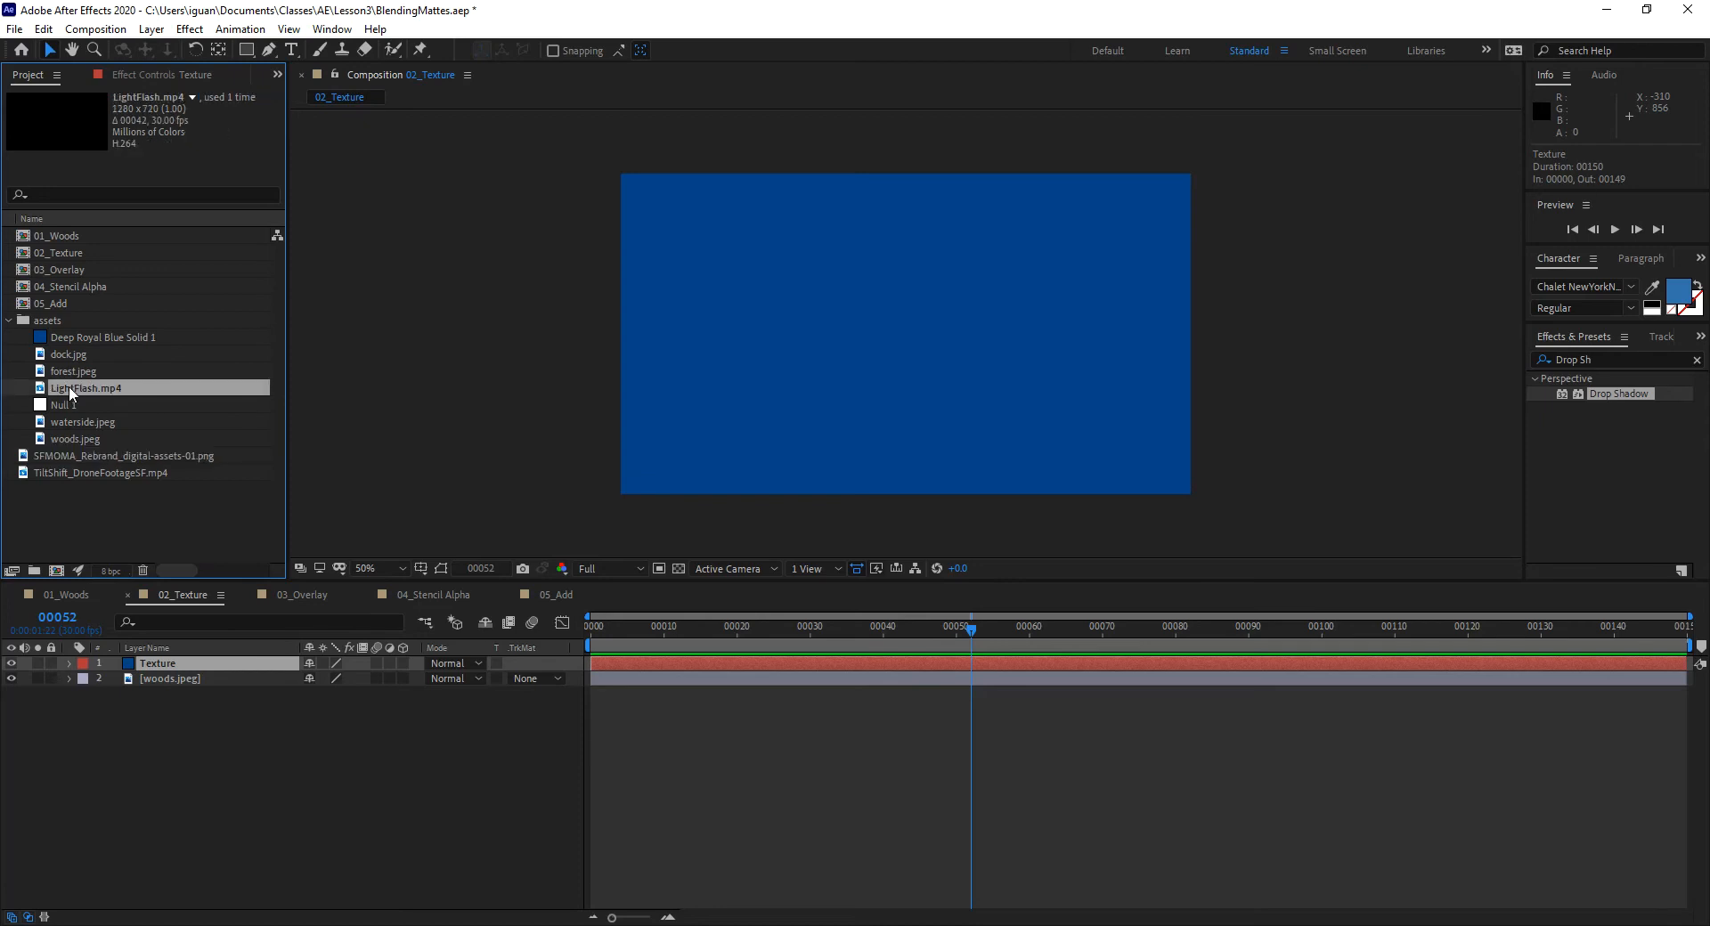
pyautogui.click(77, 420)
pyautogui.click(77, 440)
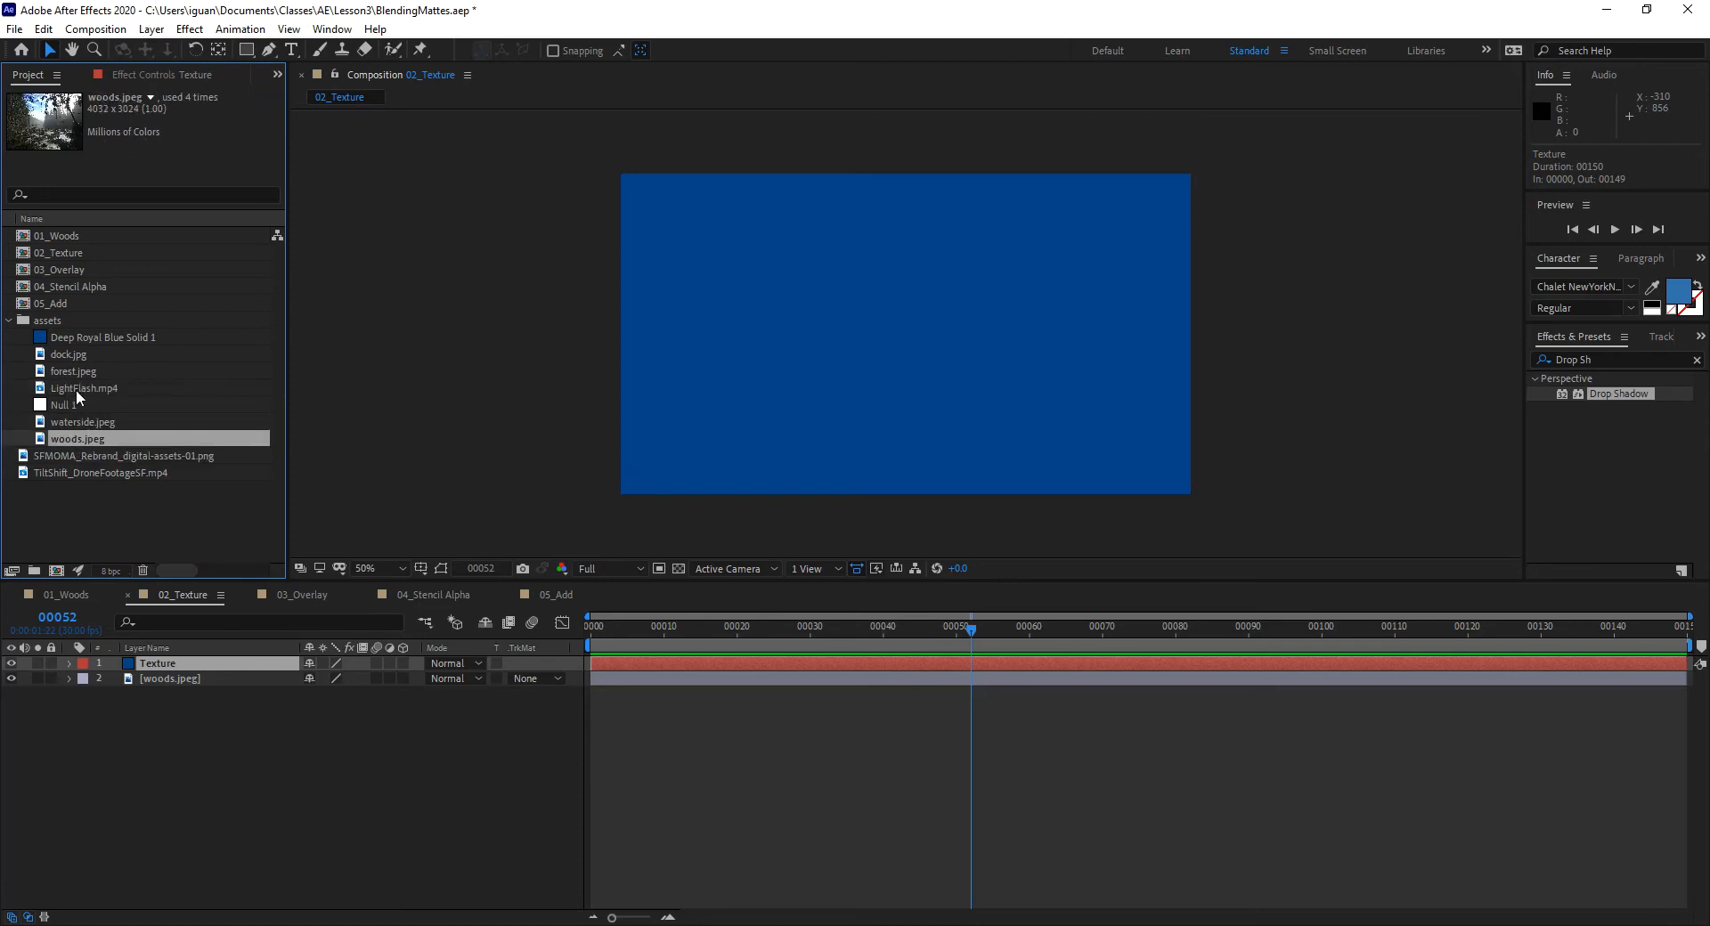
pyautogui.click(77, 366)
pyautogui.click(75, 353)
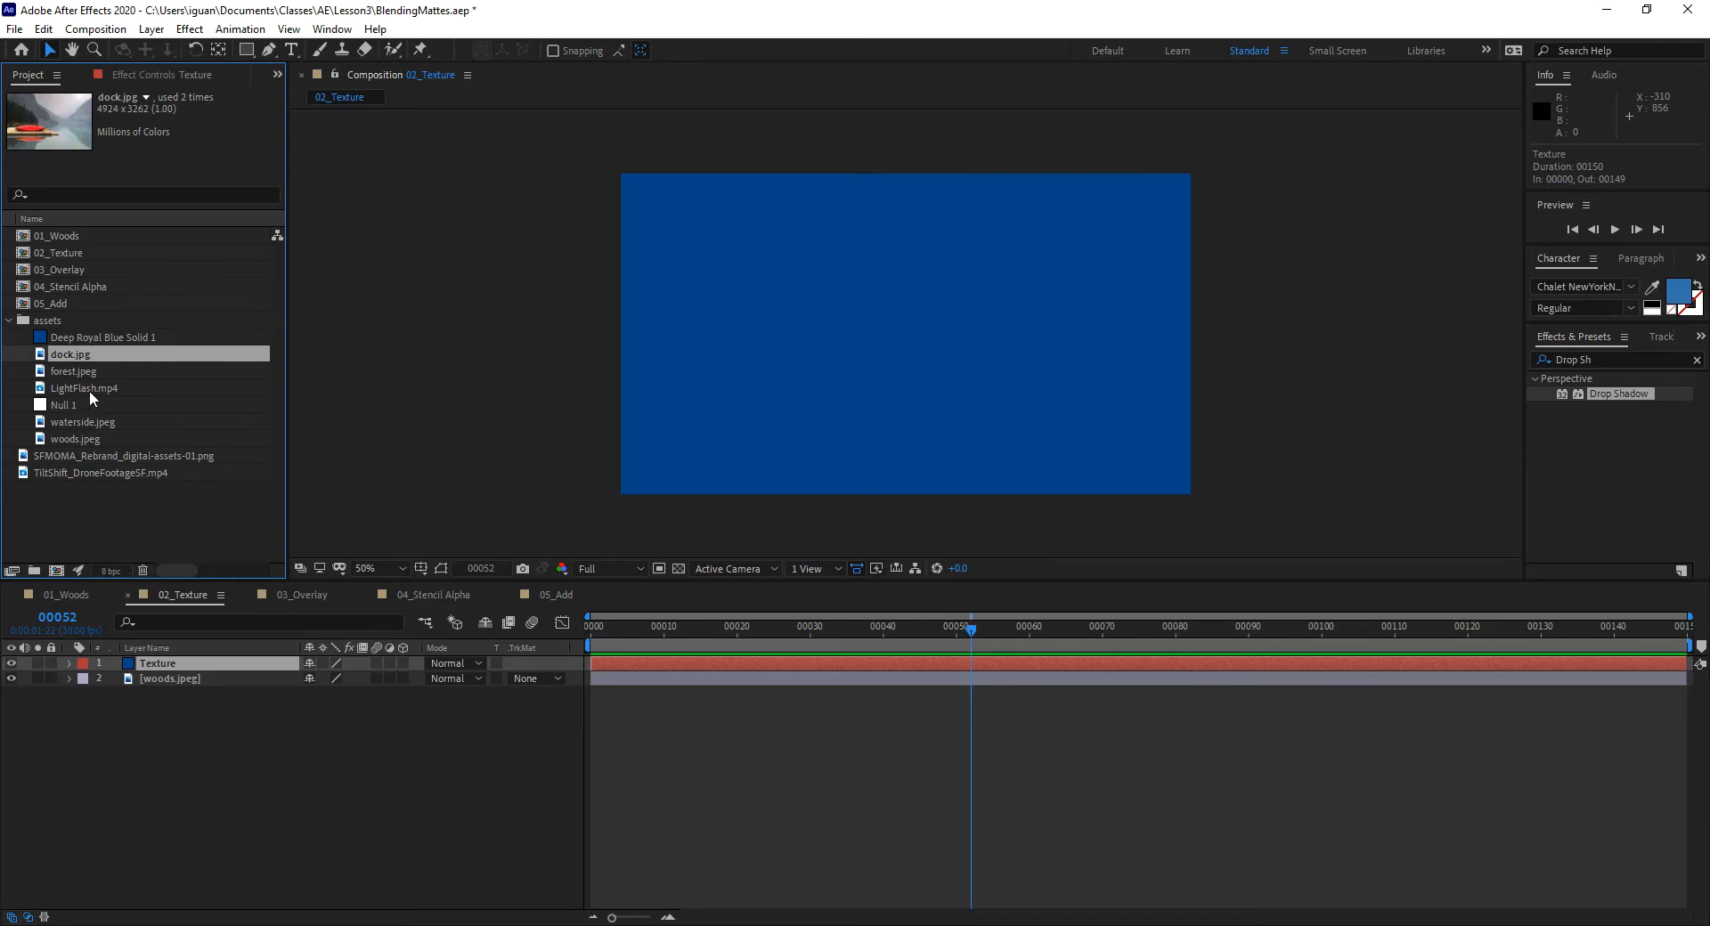
# - Import clouds.jpeg from the Lesson3 folder into the project's assets folder
pyautogui.hotkey('ctrl', 'i')
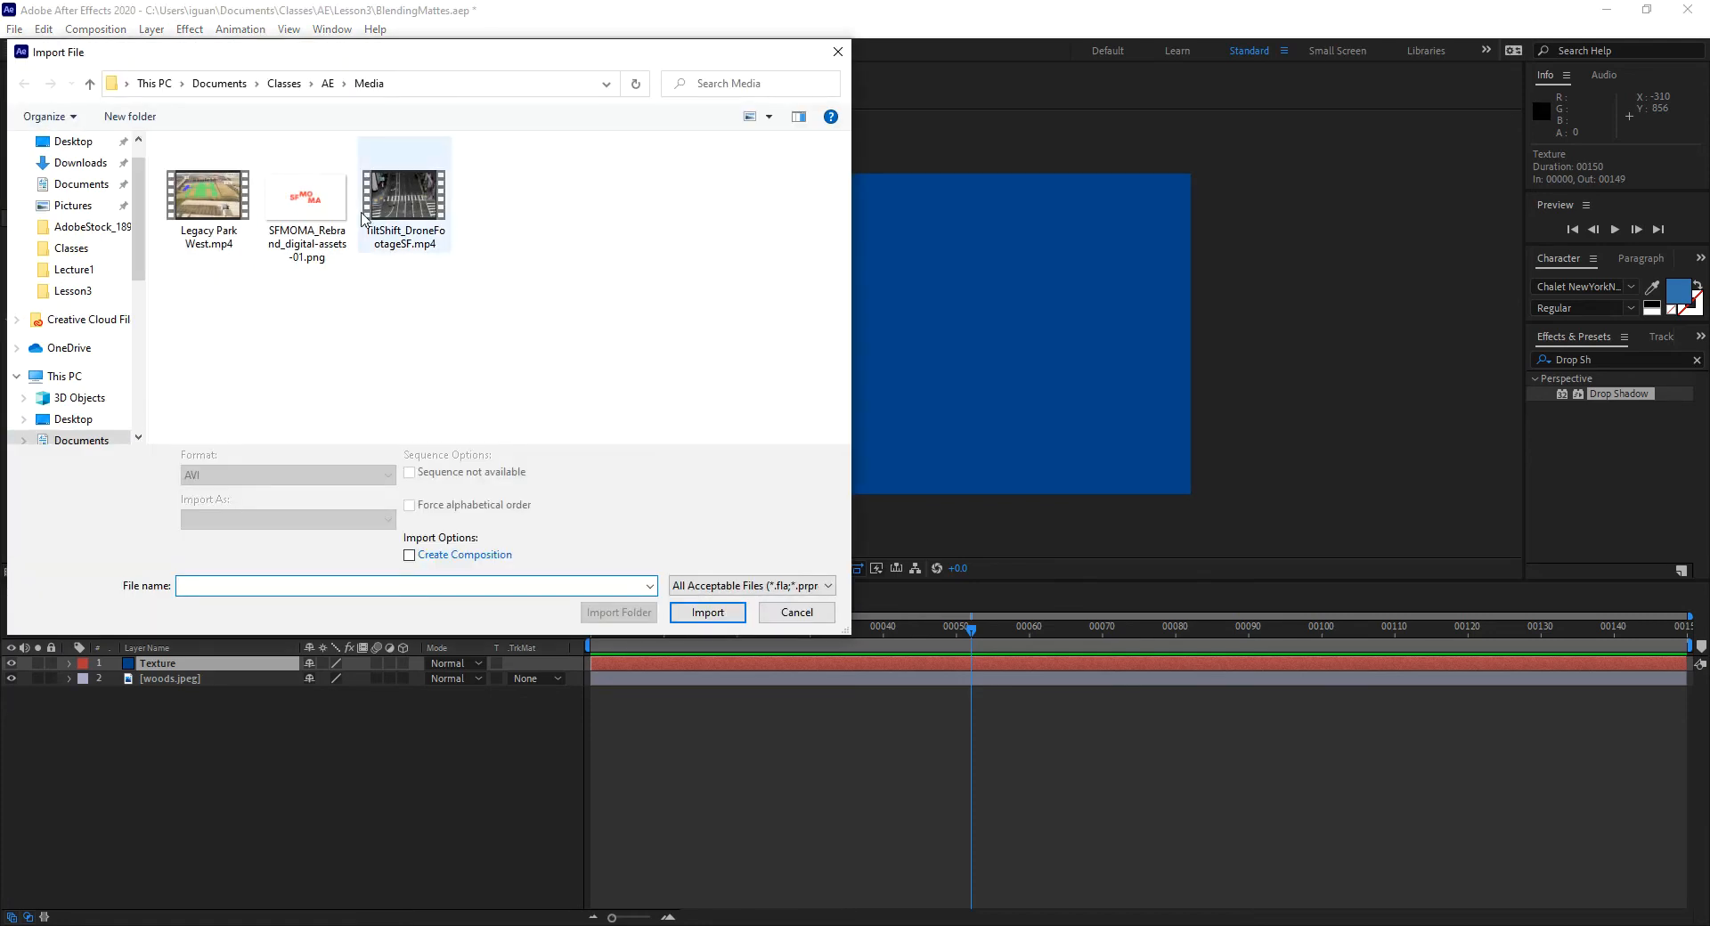
pyautogui.click(328, 83)
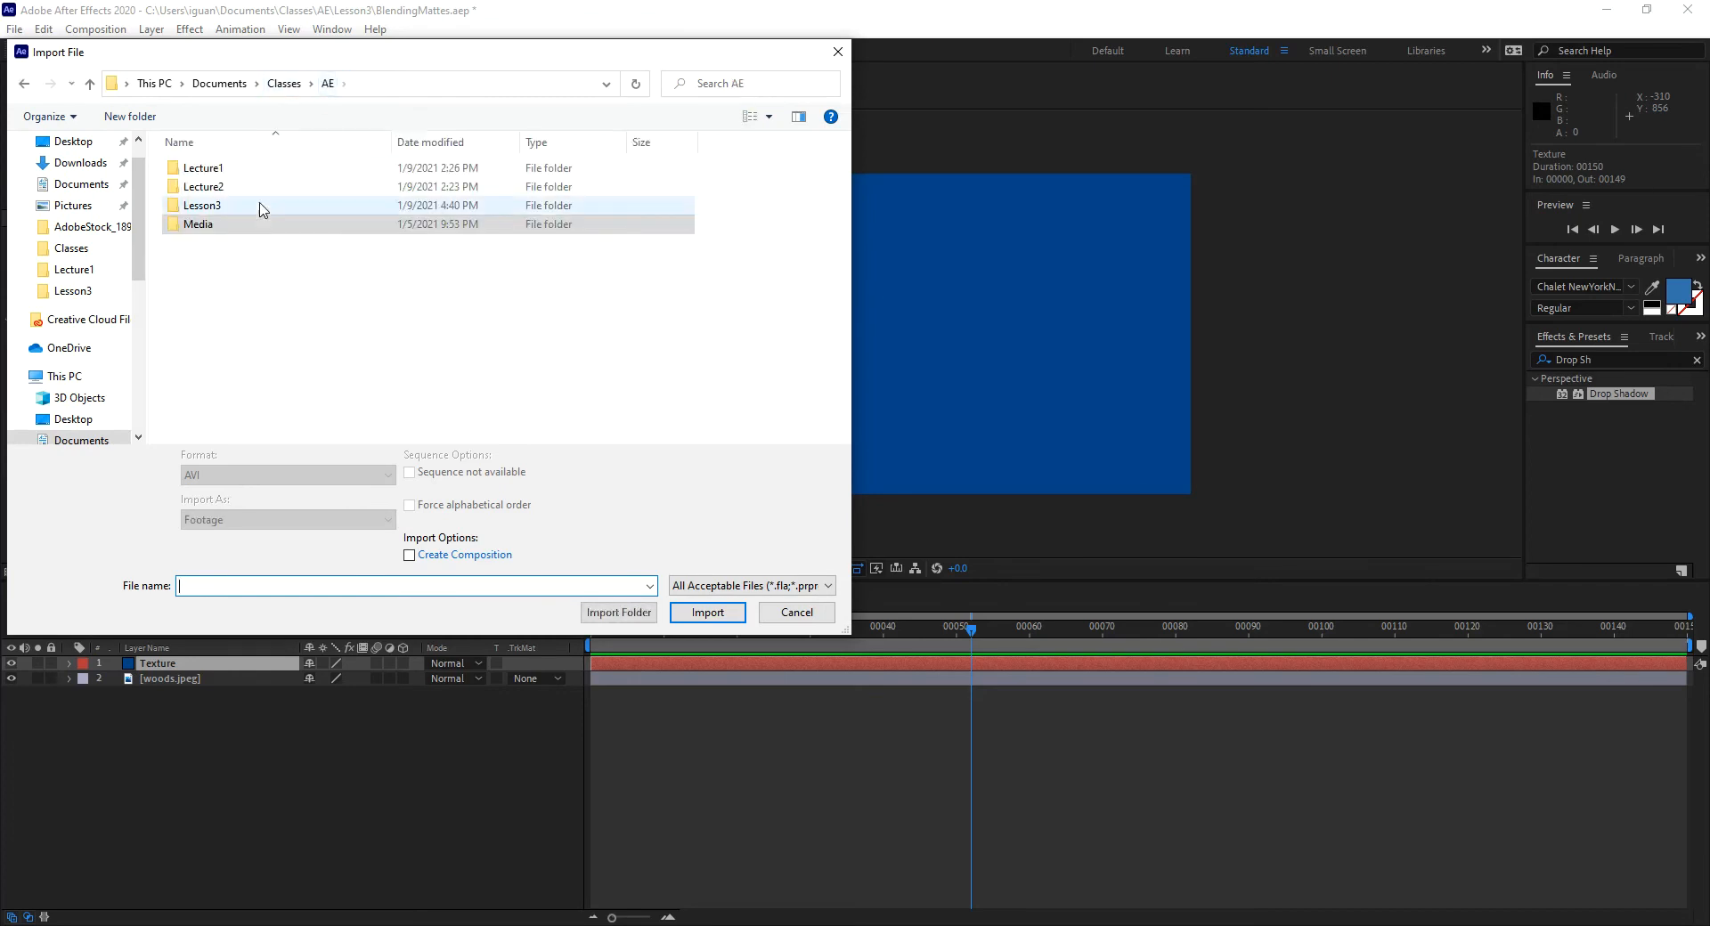
pyautogui.doubleClick(219, 206)
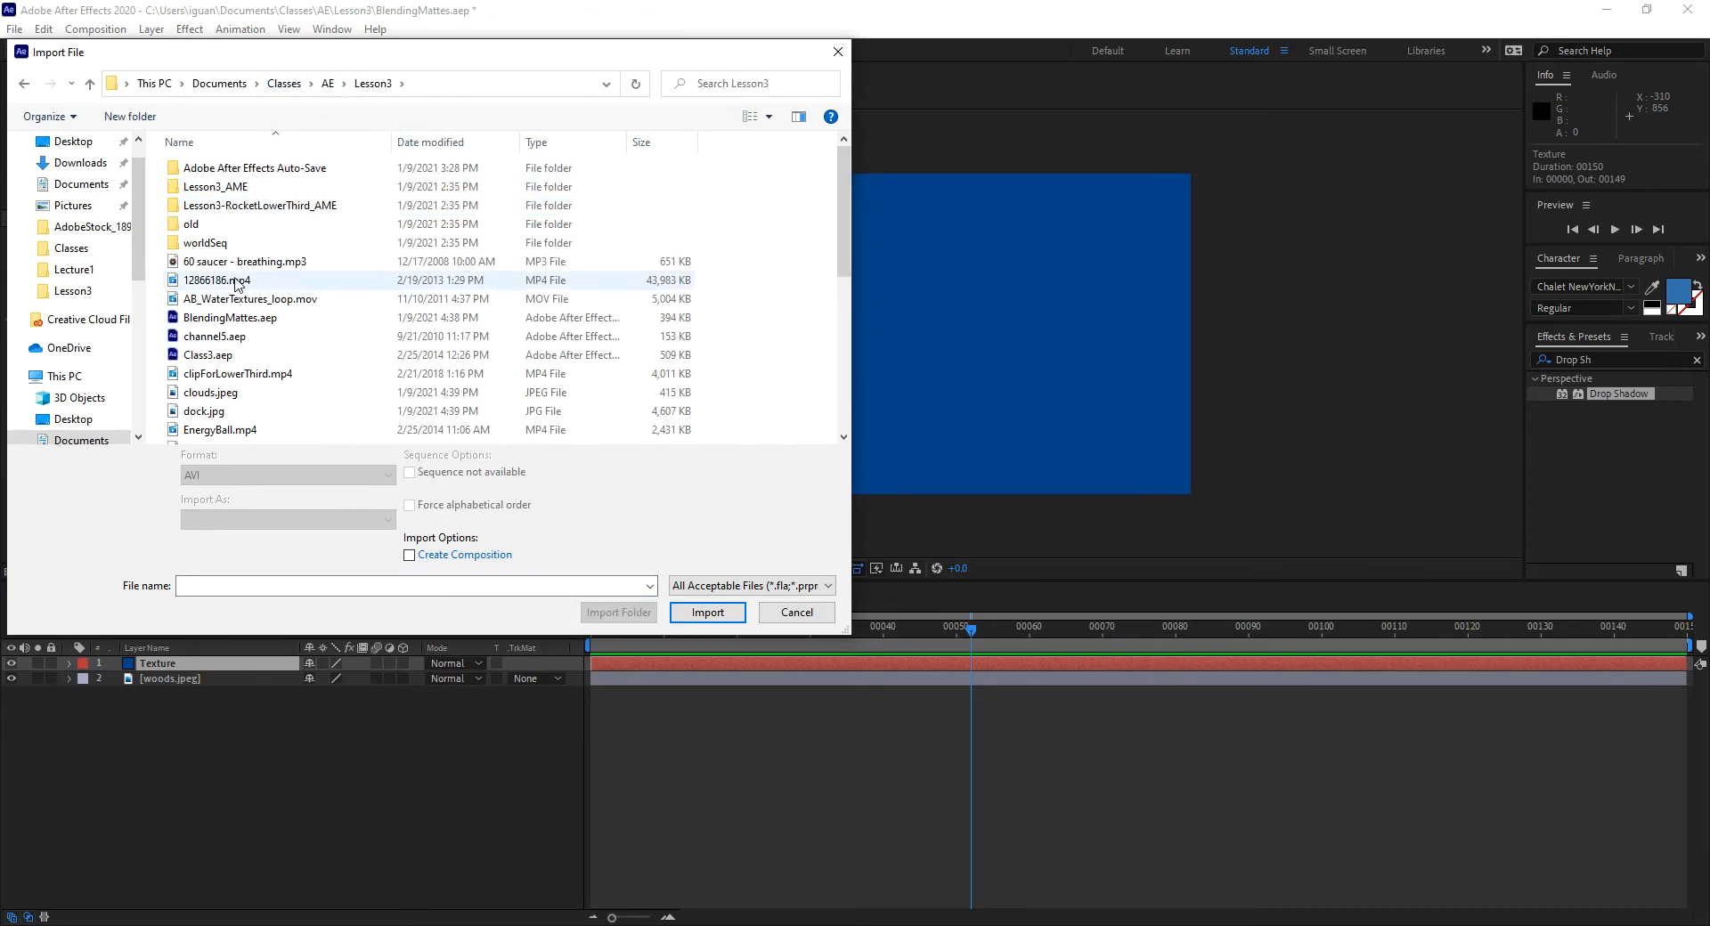
pyautogui.scroll(-3, 245, 345)
pyautogui.scroll(-1, 244, 345)
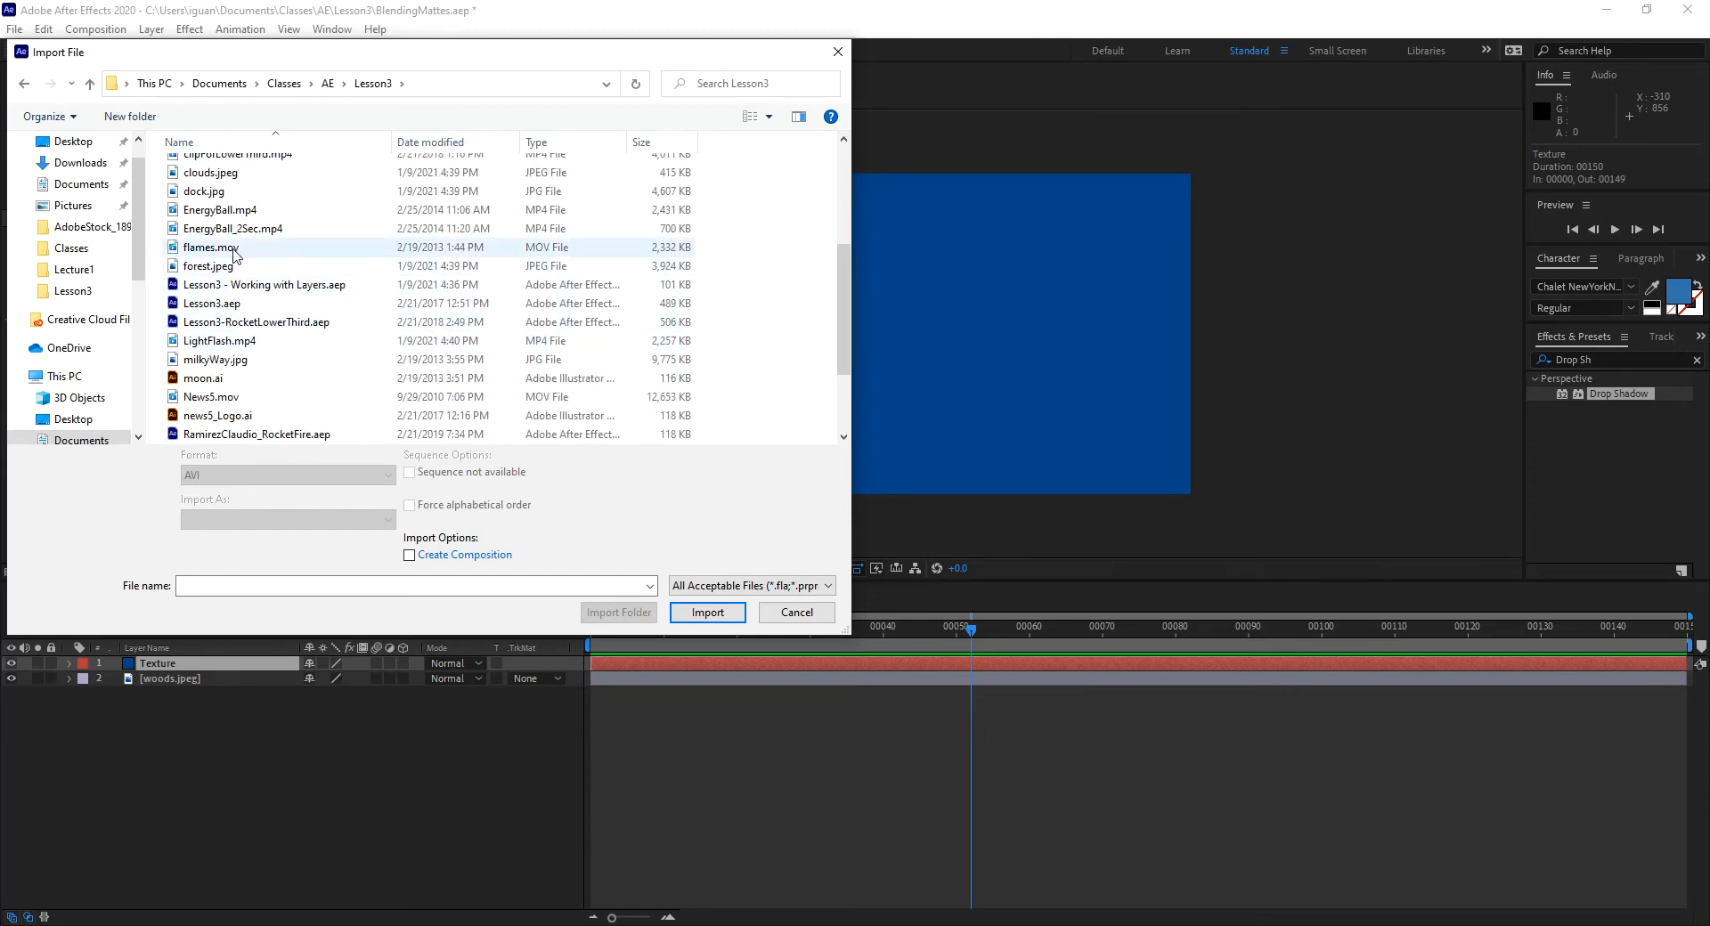
pyautogui.scroll(1, 230, 235)
pyautogui.click(210, 218)
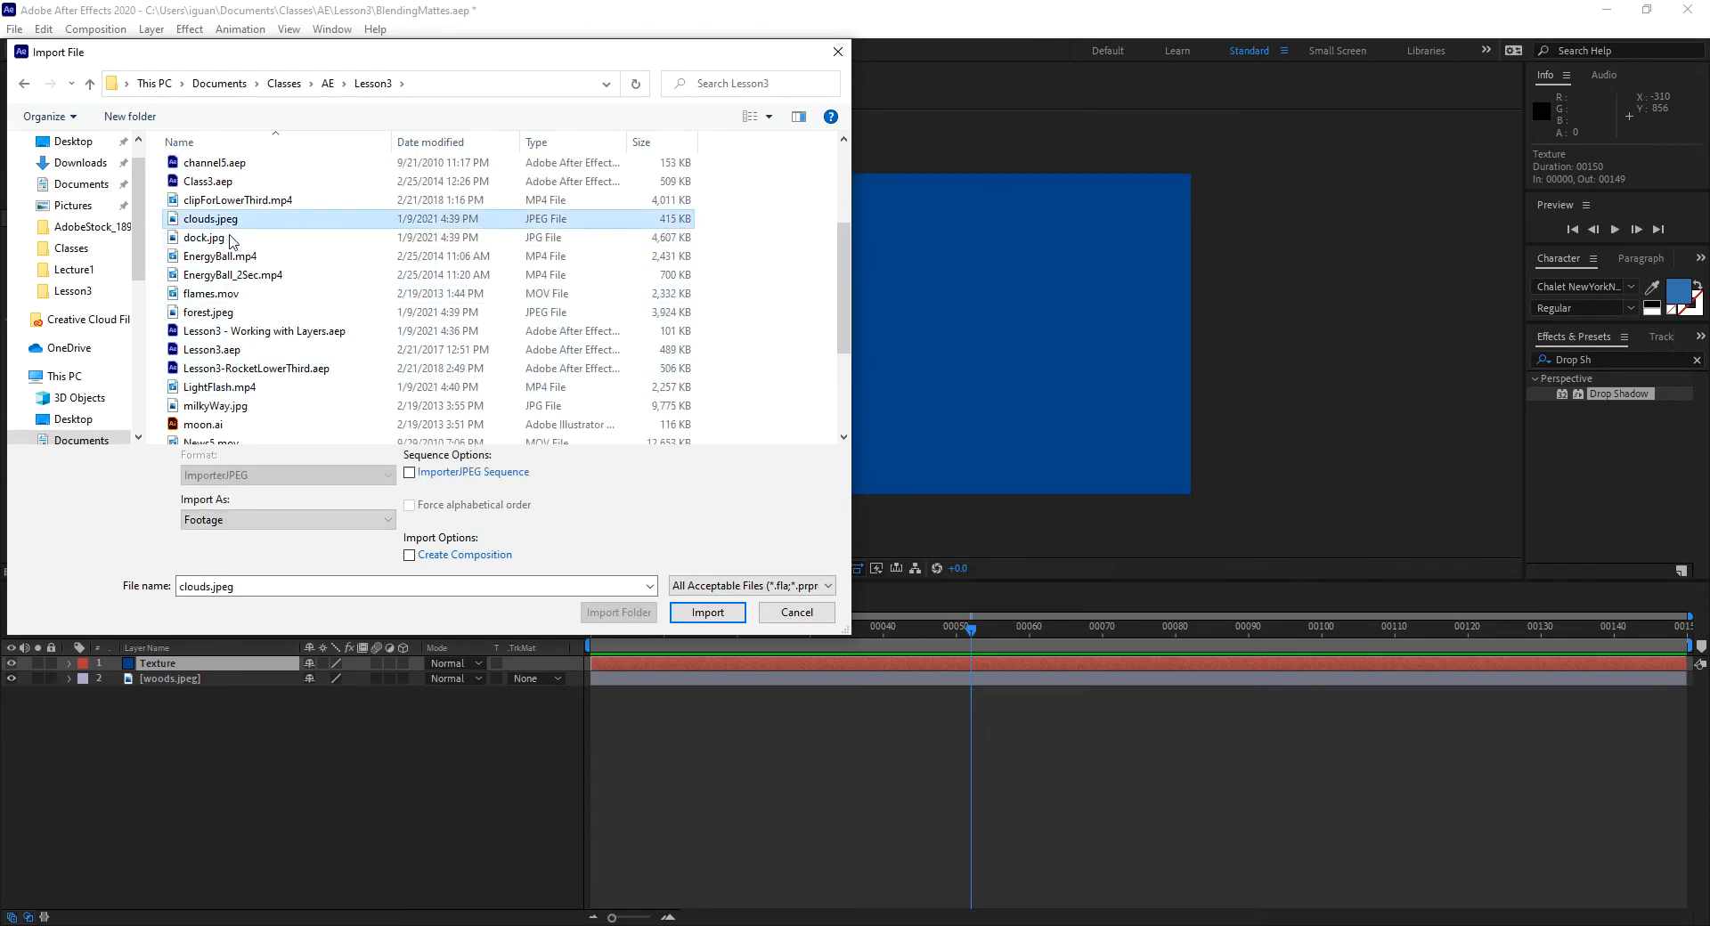
pyautogui.click(708, 613)
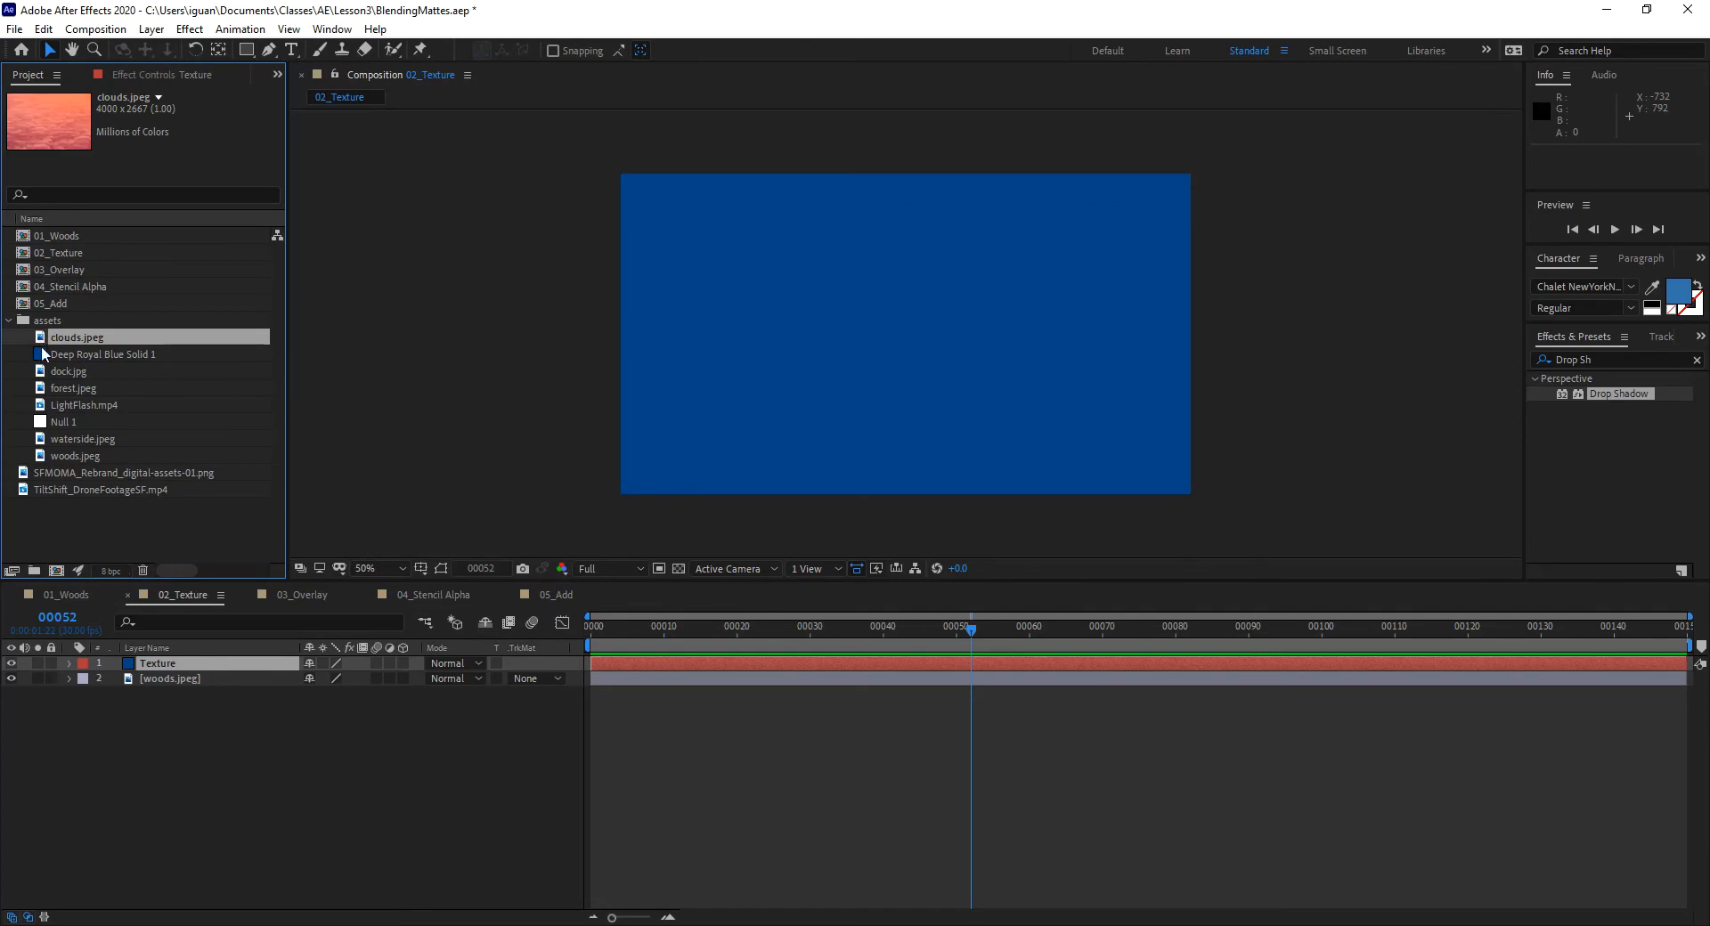
# - Replace the Texture layer's source with clouds.jpeg and set the layer's blending mode to Overlay
pyautogui.click(167, 666)
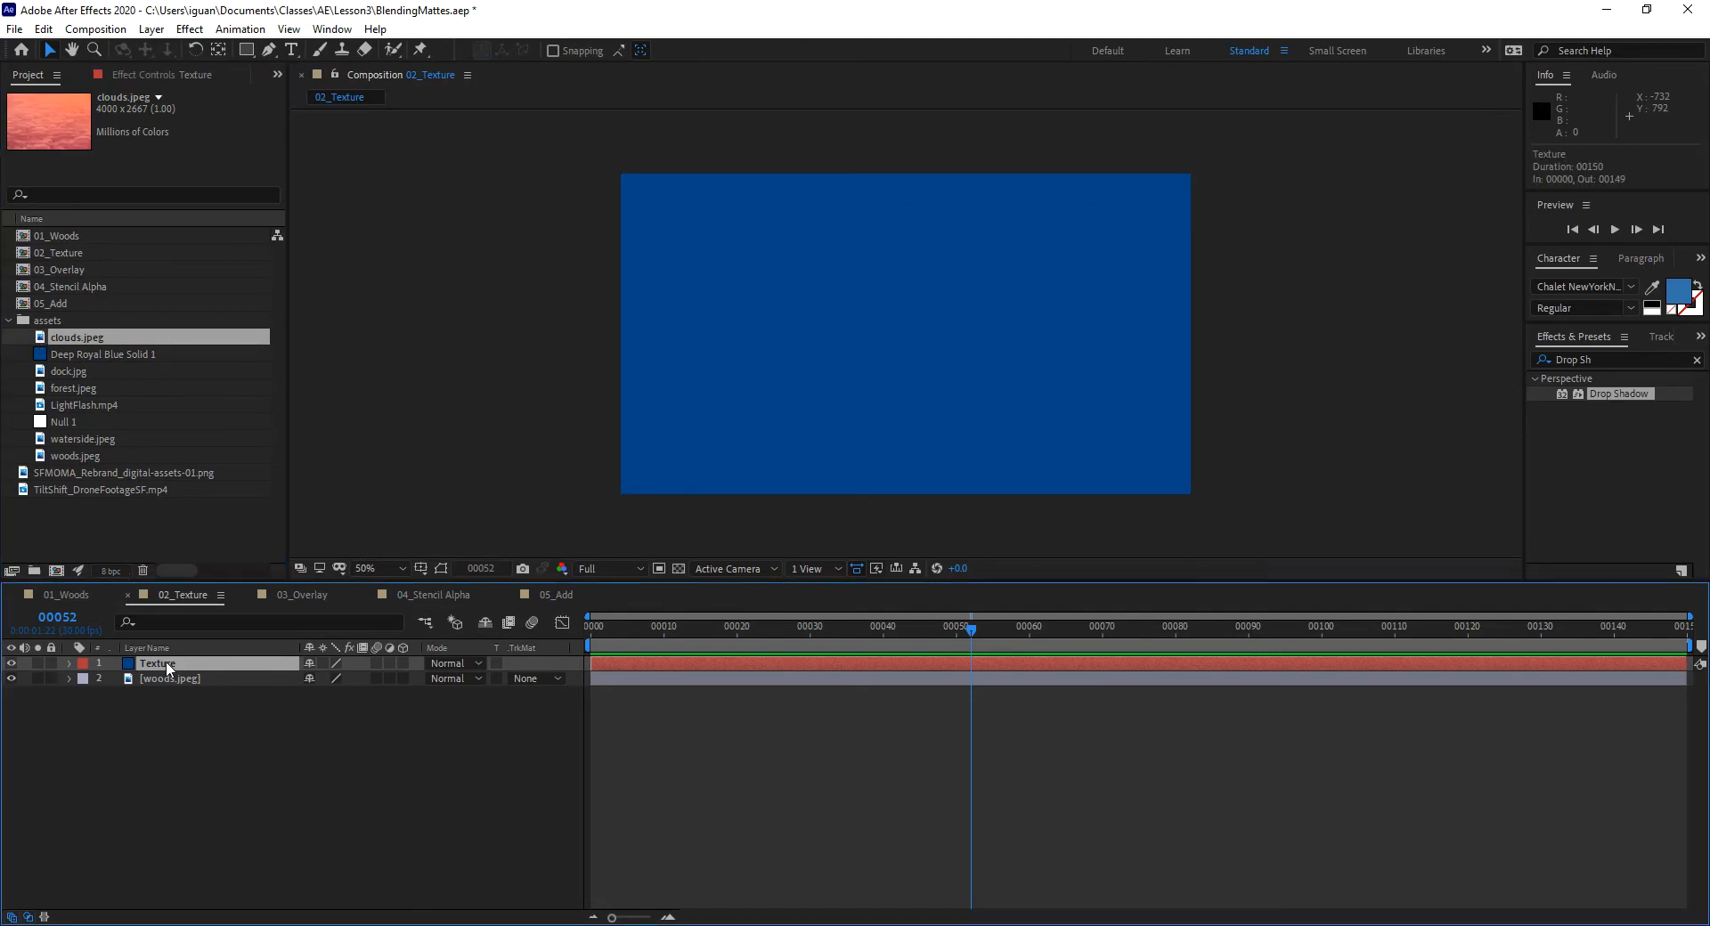
pyautogui.click(70, 339)
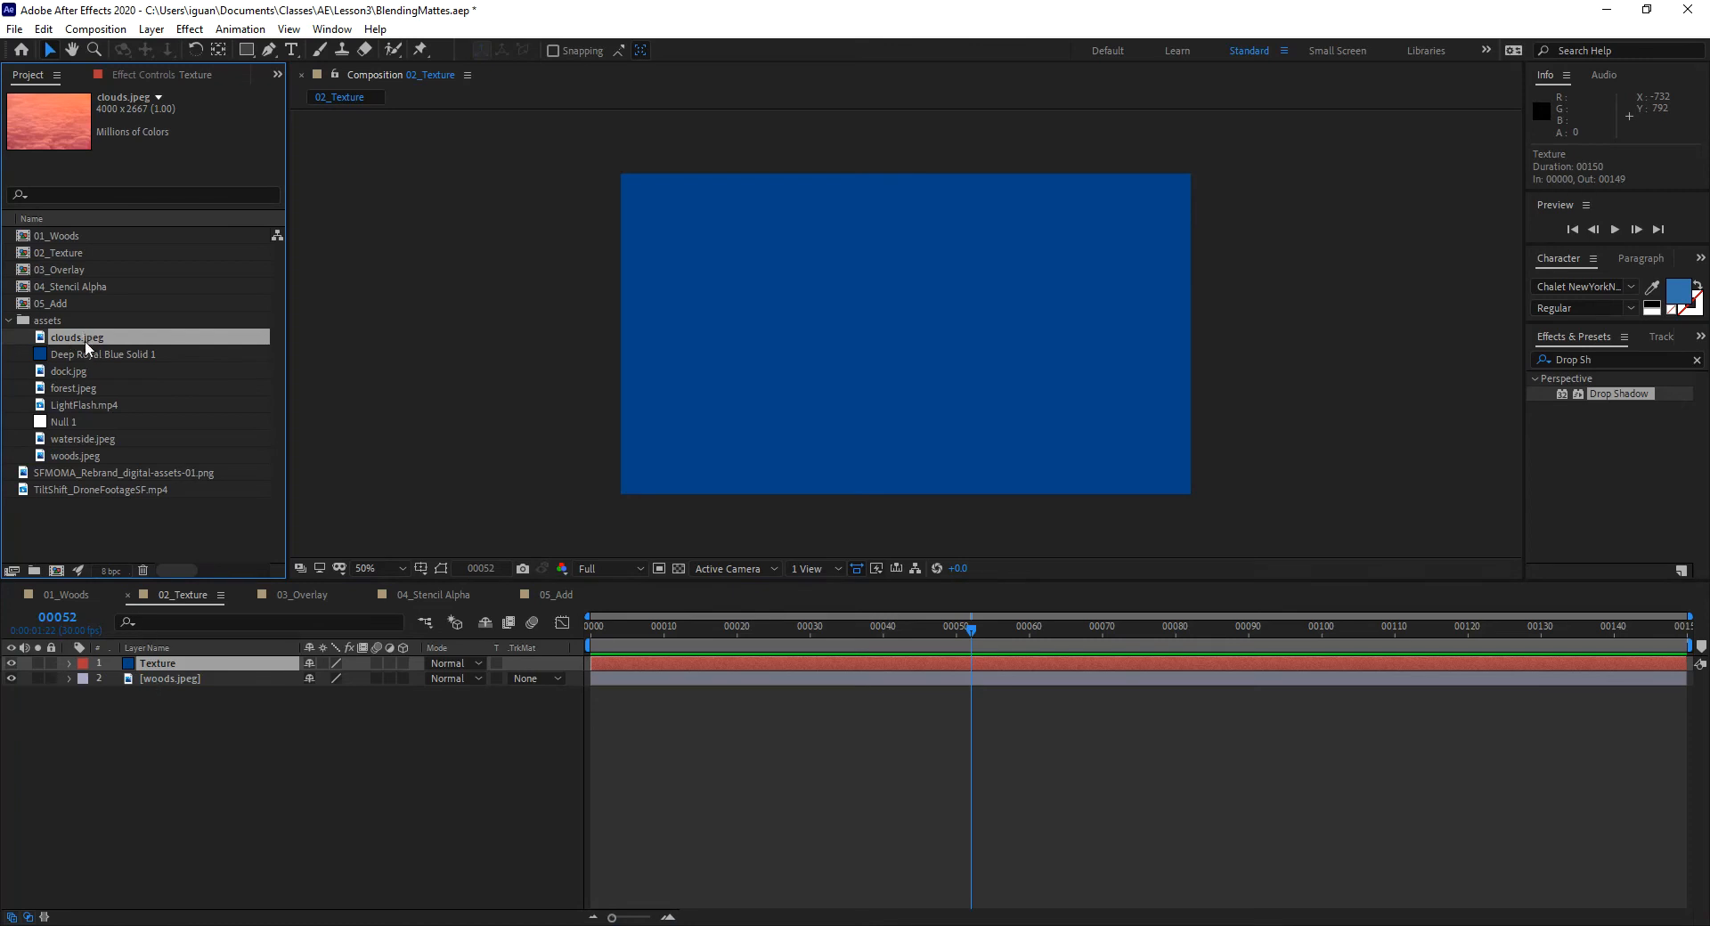
pyautogui.click(175, 664)
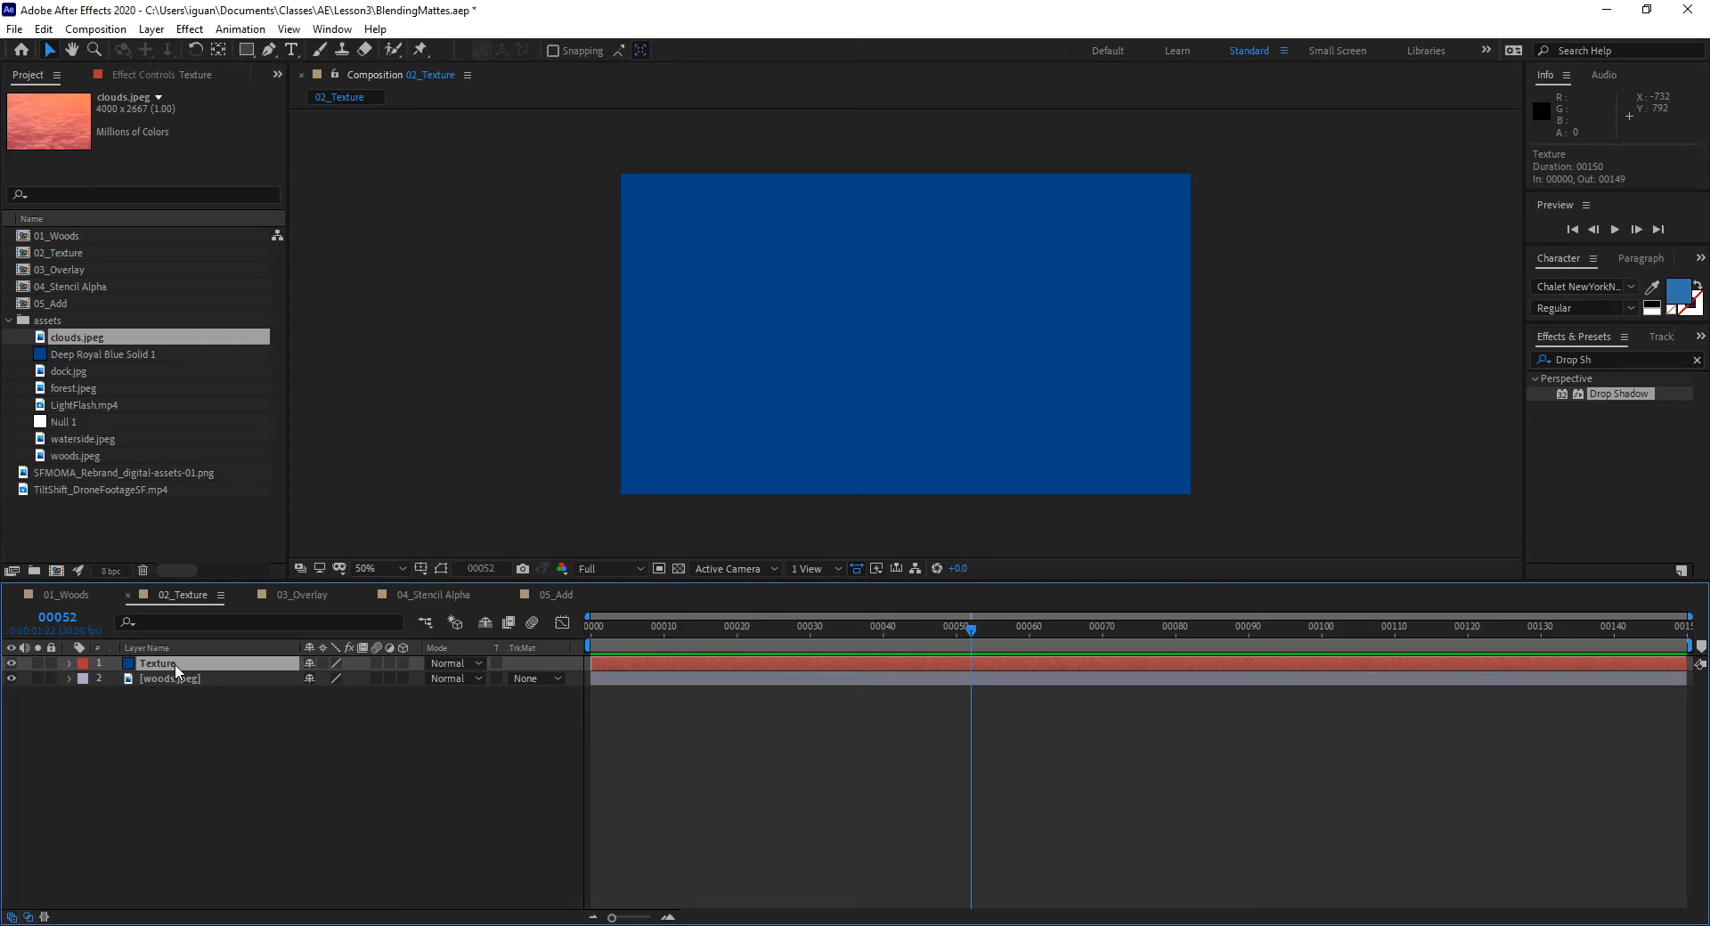
pyautogui.hotkey('ctrl', 'alt', '/')
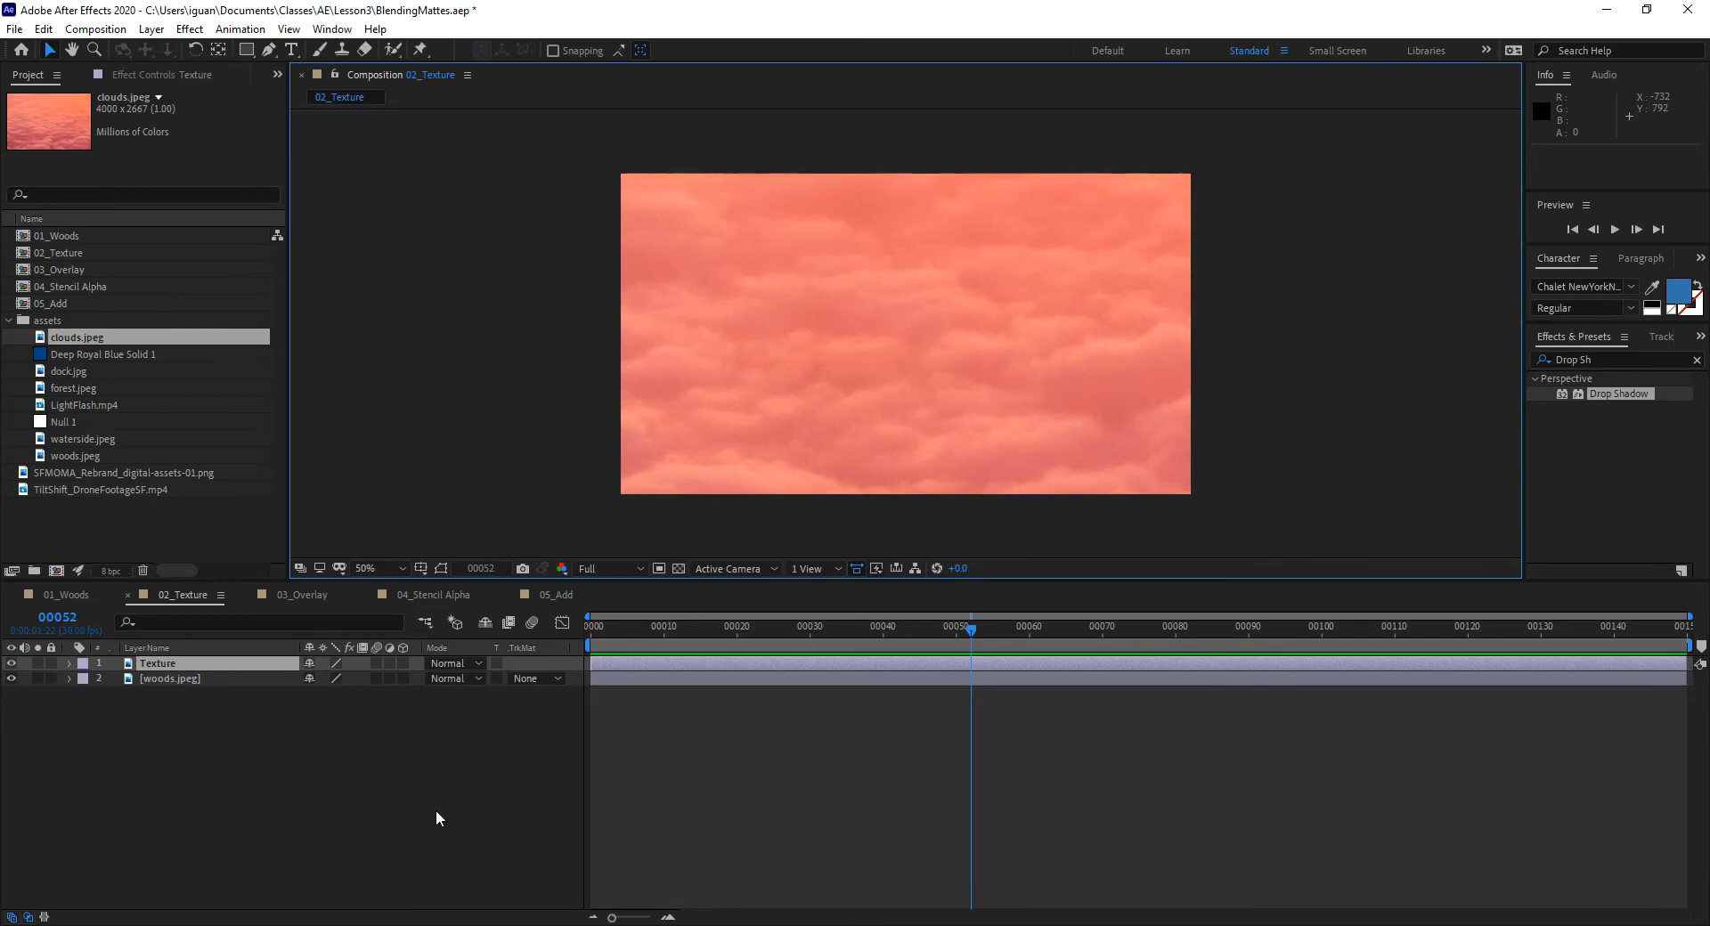
pyautogui.click(443, 663)
pyautogui.click(552, 480)
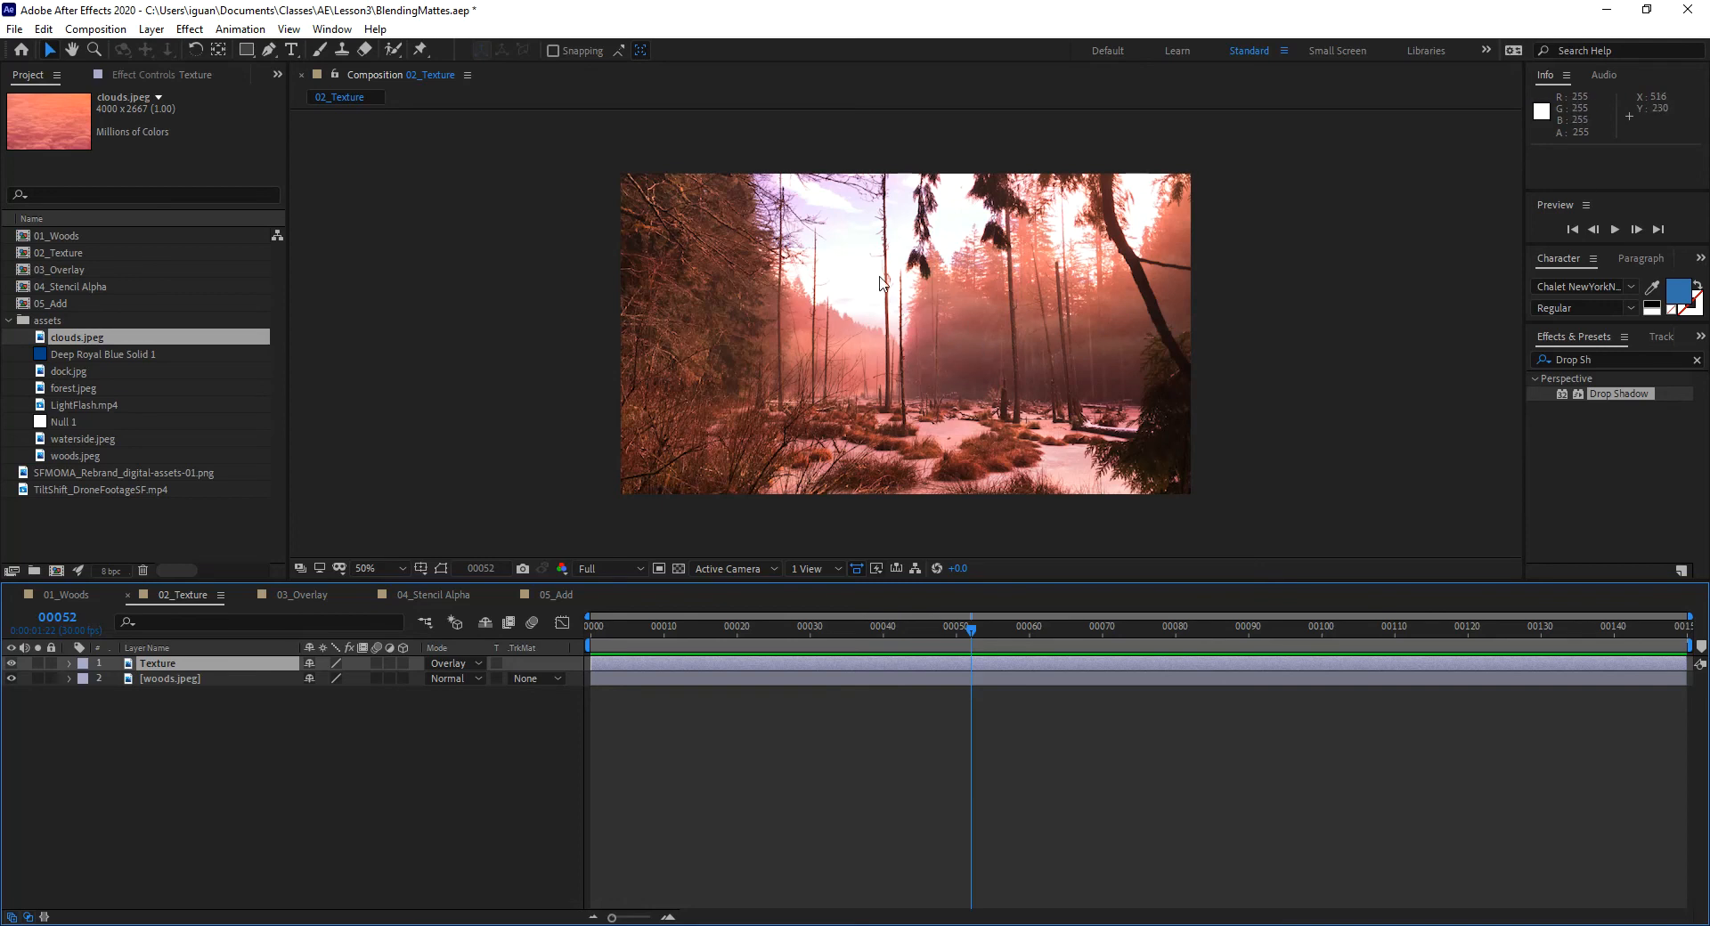
# - Try the Difference, Classic Difference, Exclusion and Subtract blending modes on the Texture layer, ending back on Difference
pyautogui.click(452, 659)
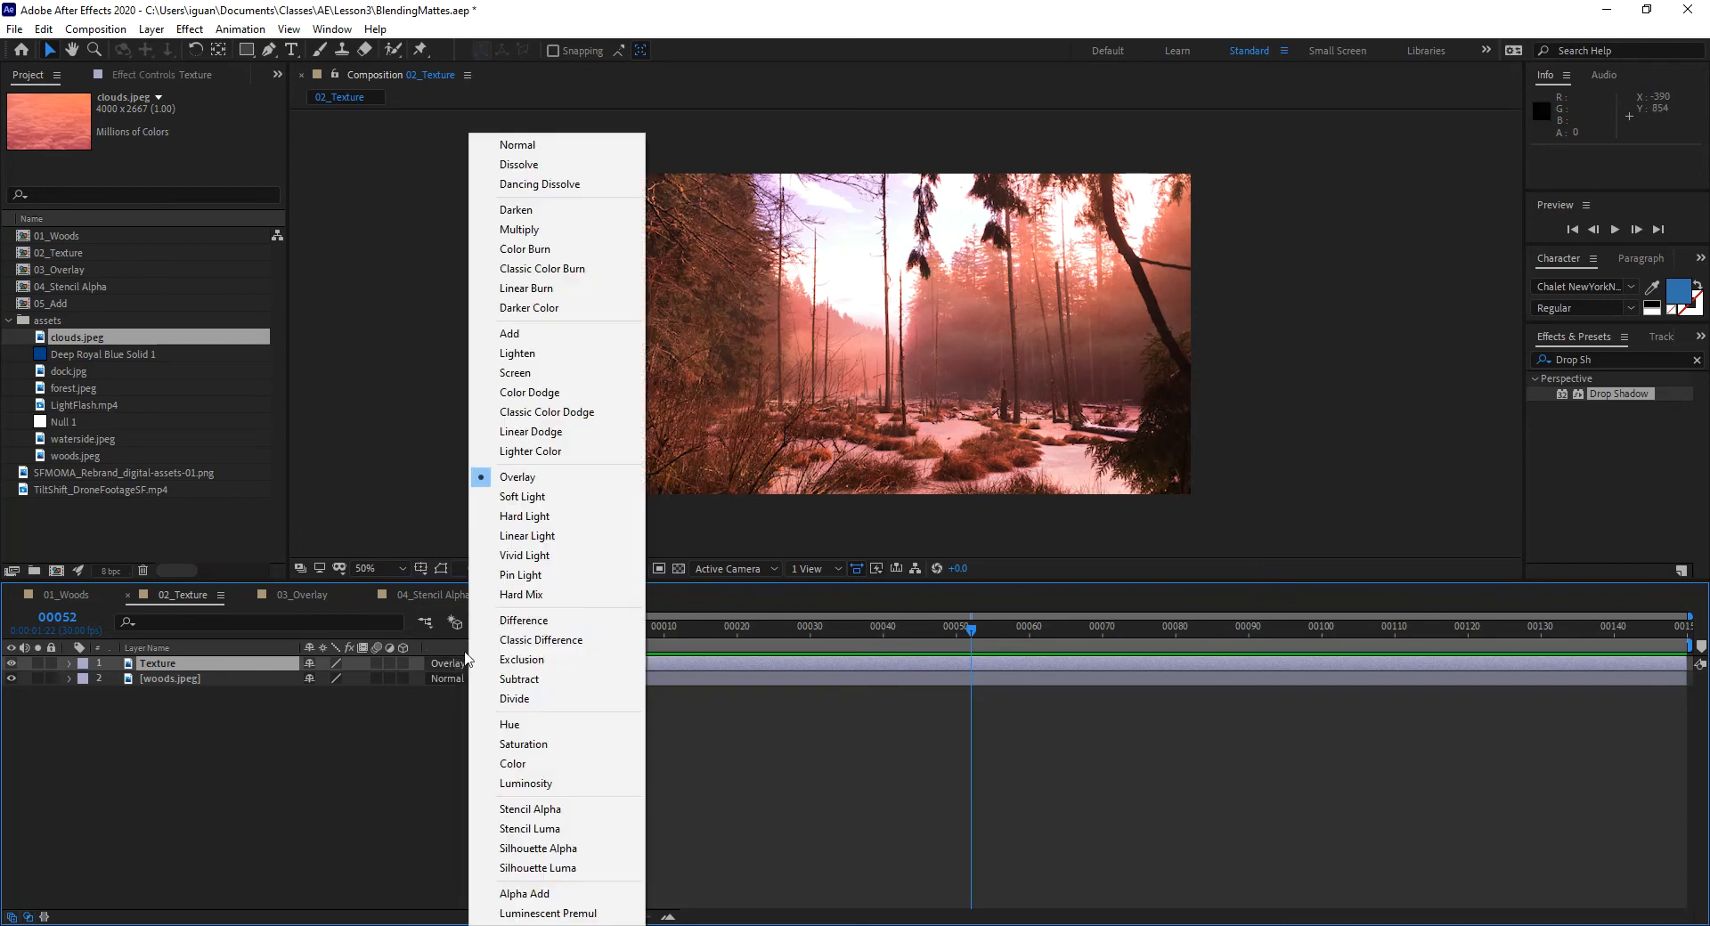
pyautogui.click(542, 620)
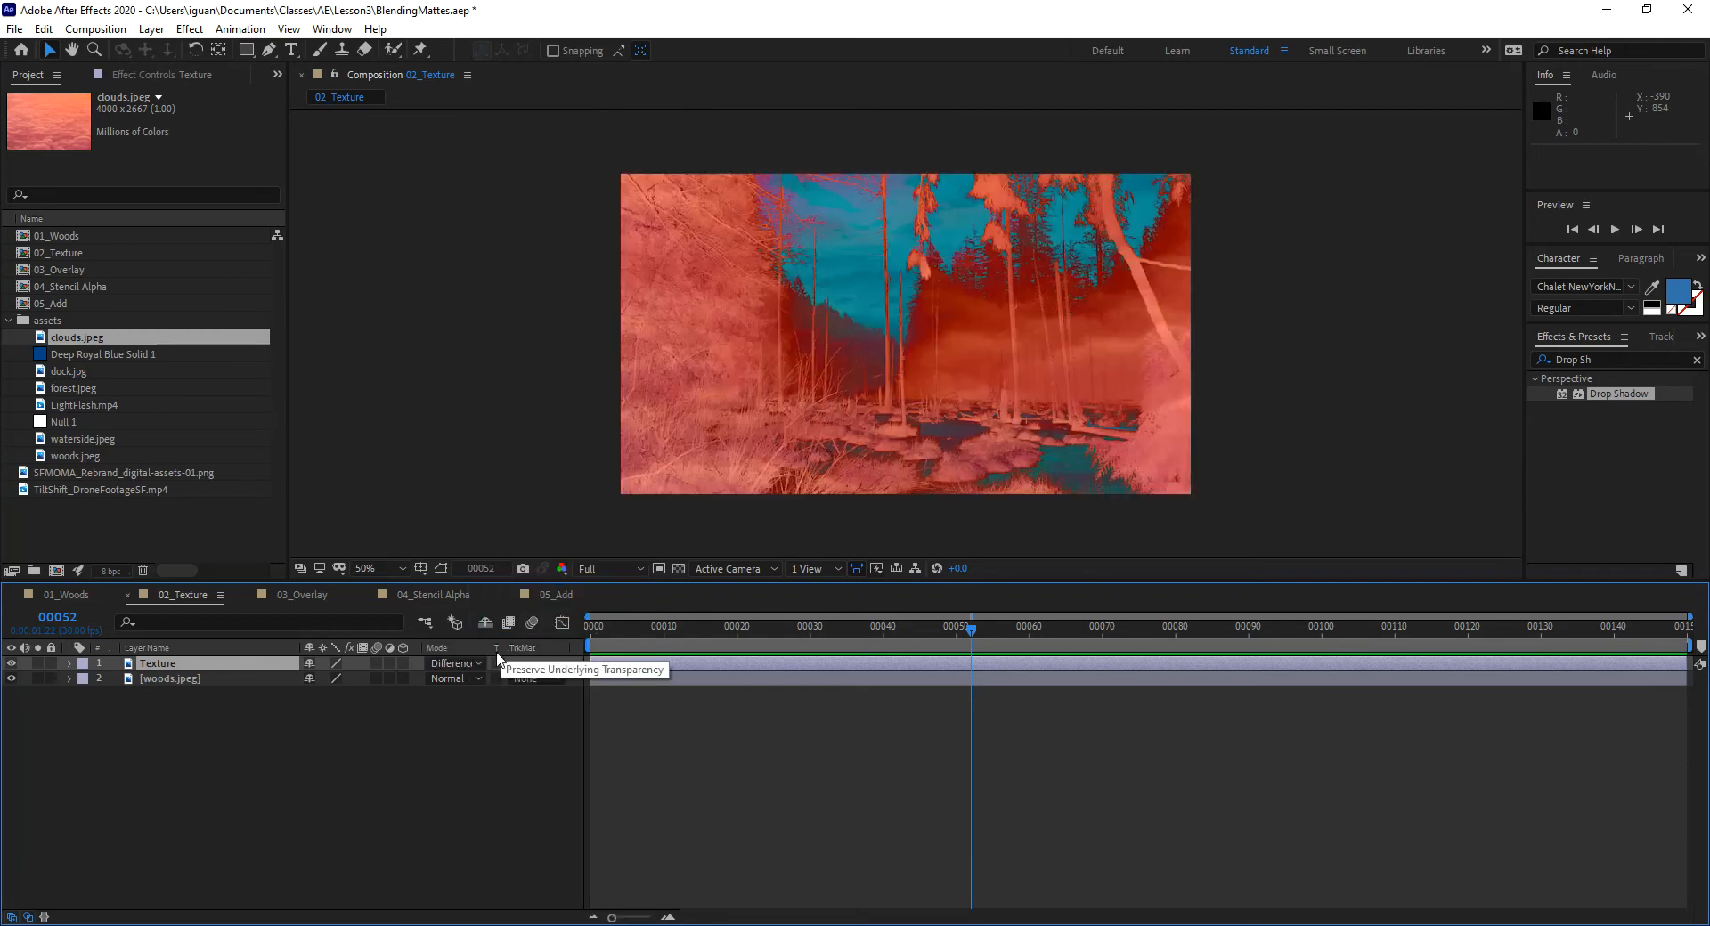
pyautogui.click(461, 662)
pyautogui.click(542, 641)
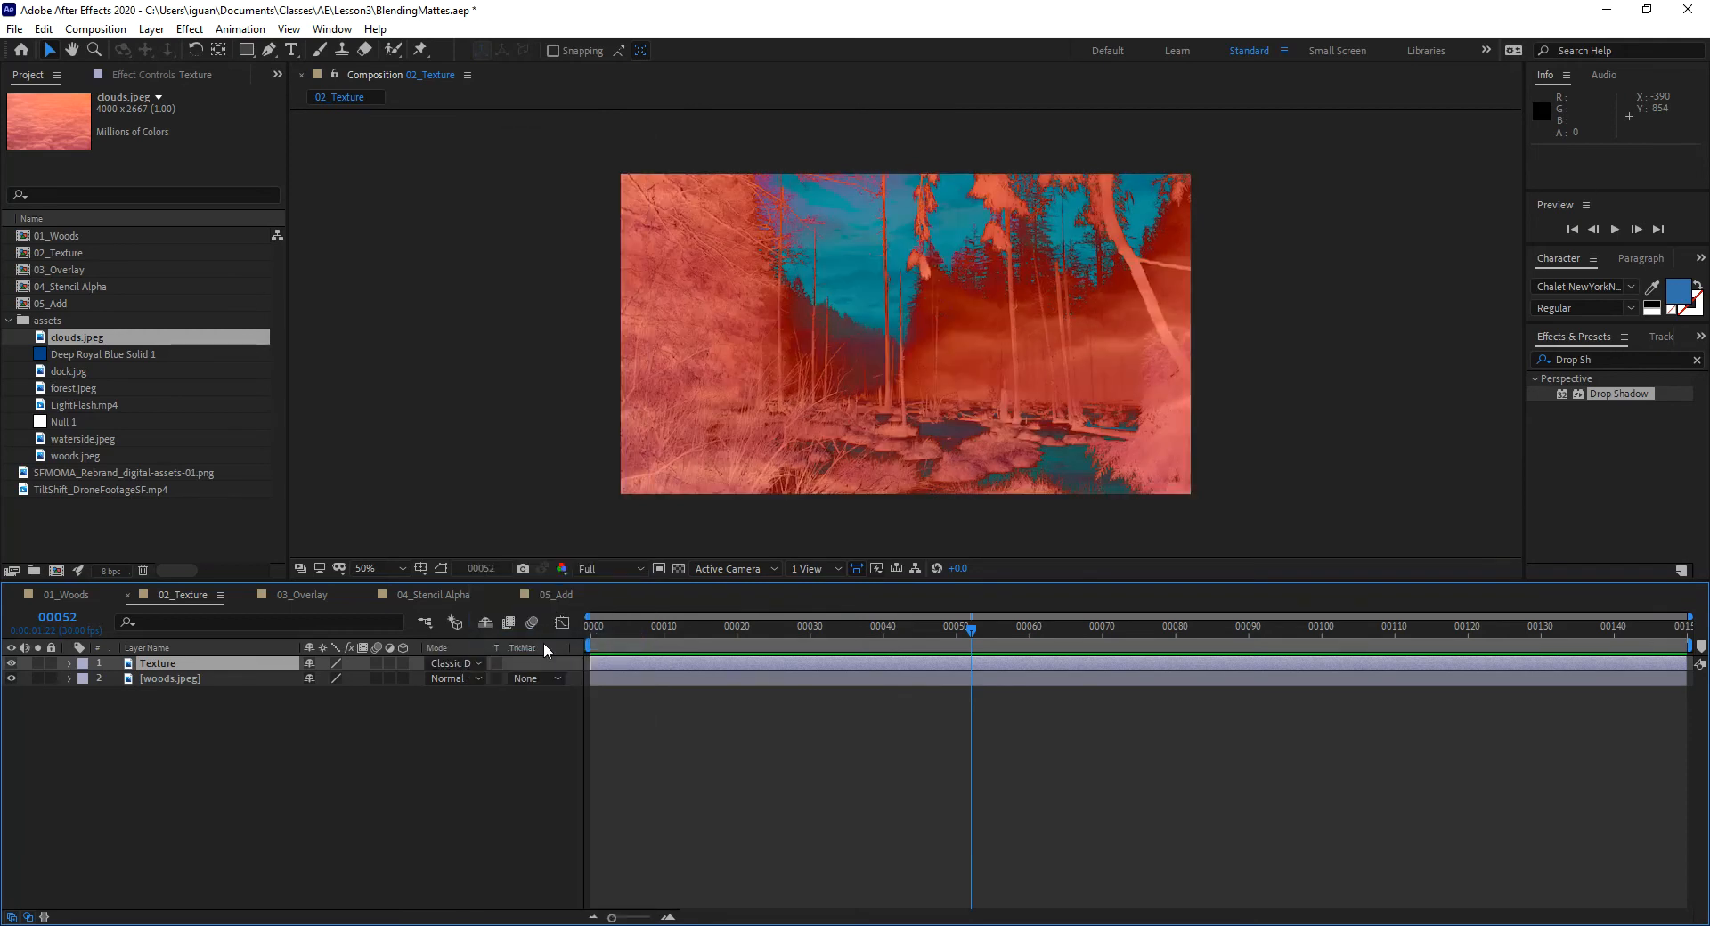
pyautogui.click(456, 661)
pyautogui.click(516, 661)
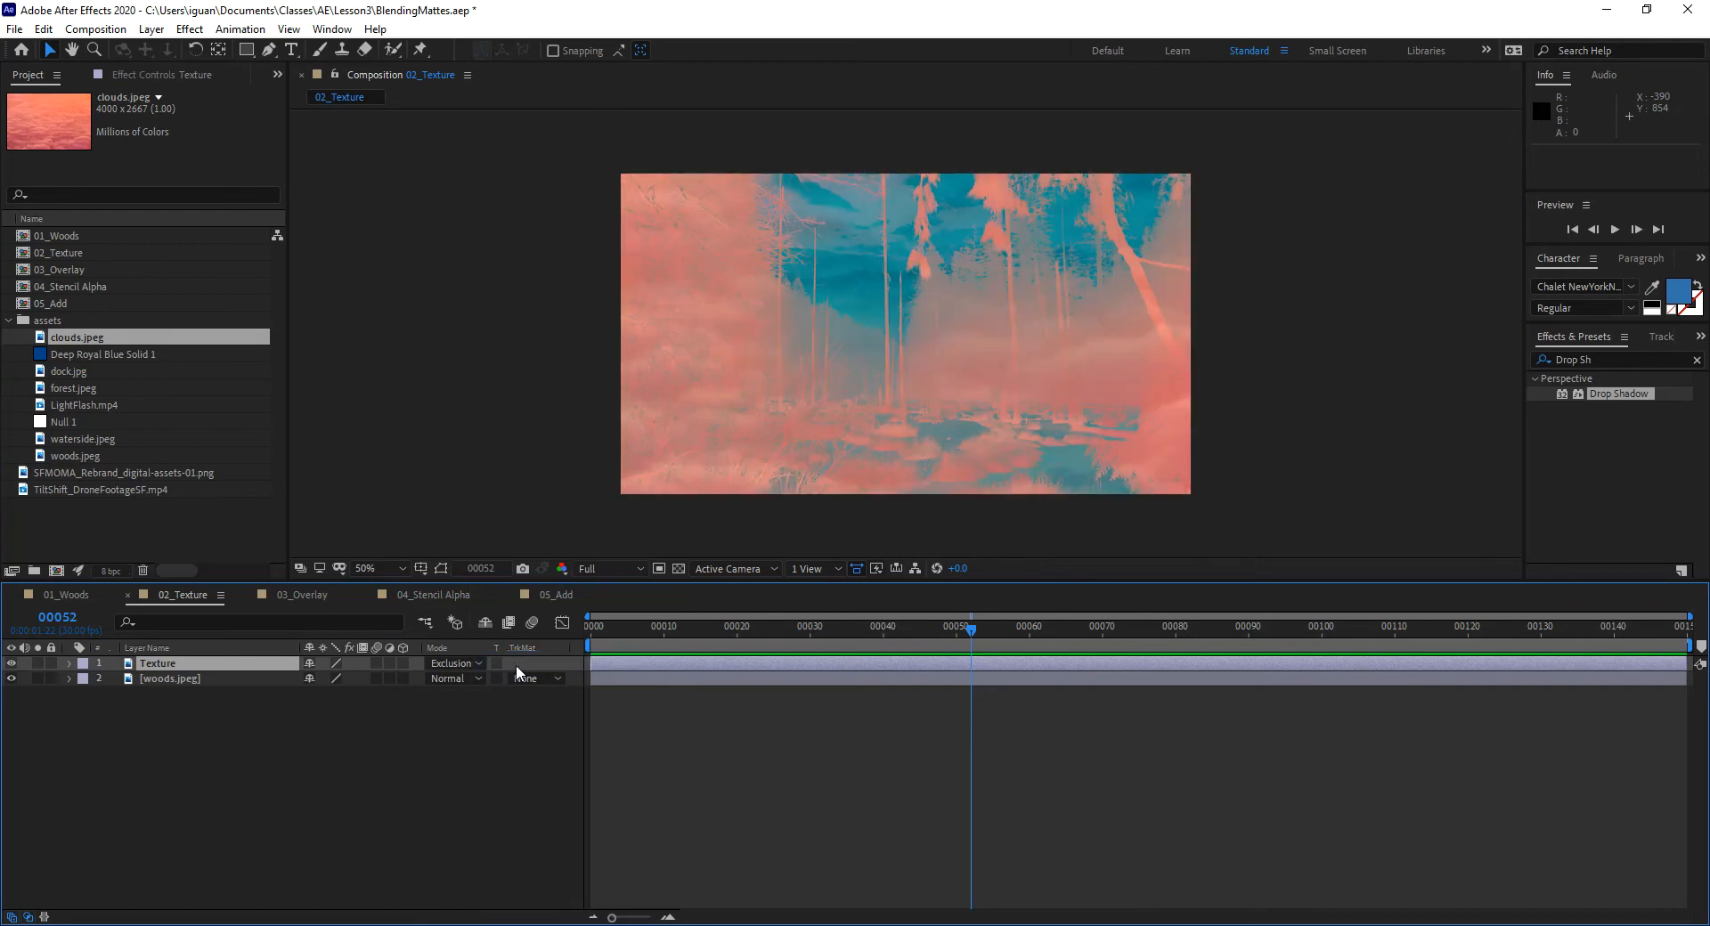
pyautogui.click(454, 663)
pyautogui.click(536, 672)
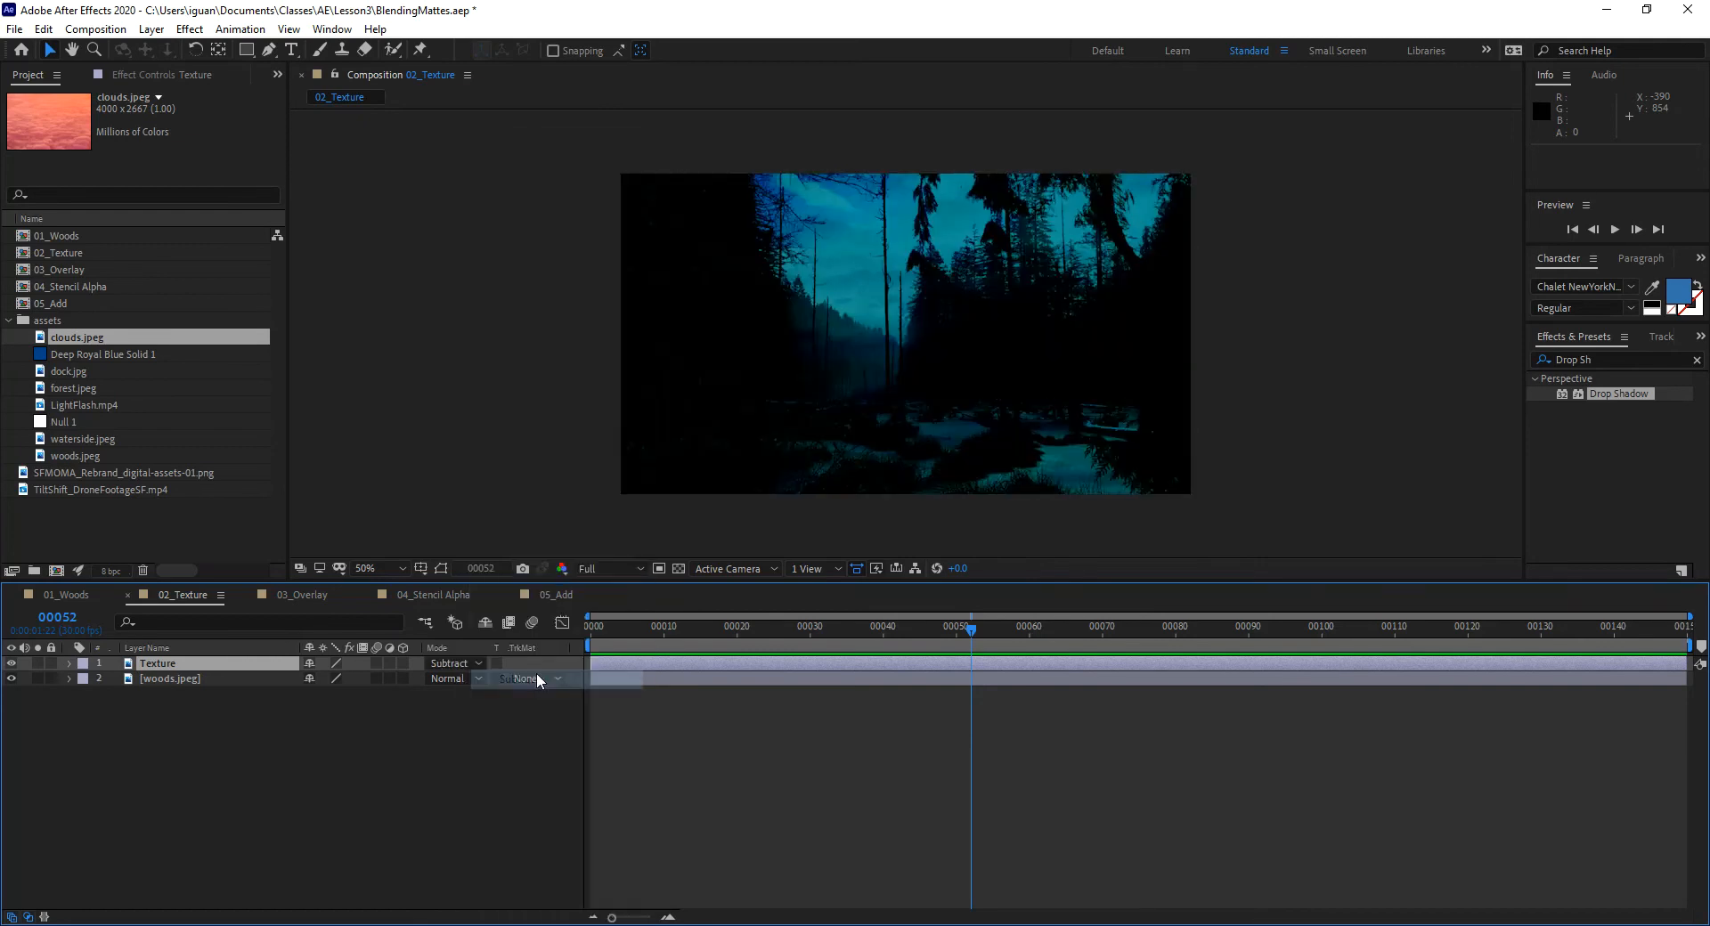
pyautogui.click(460, 661)
pyautogui.click(512, 619)
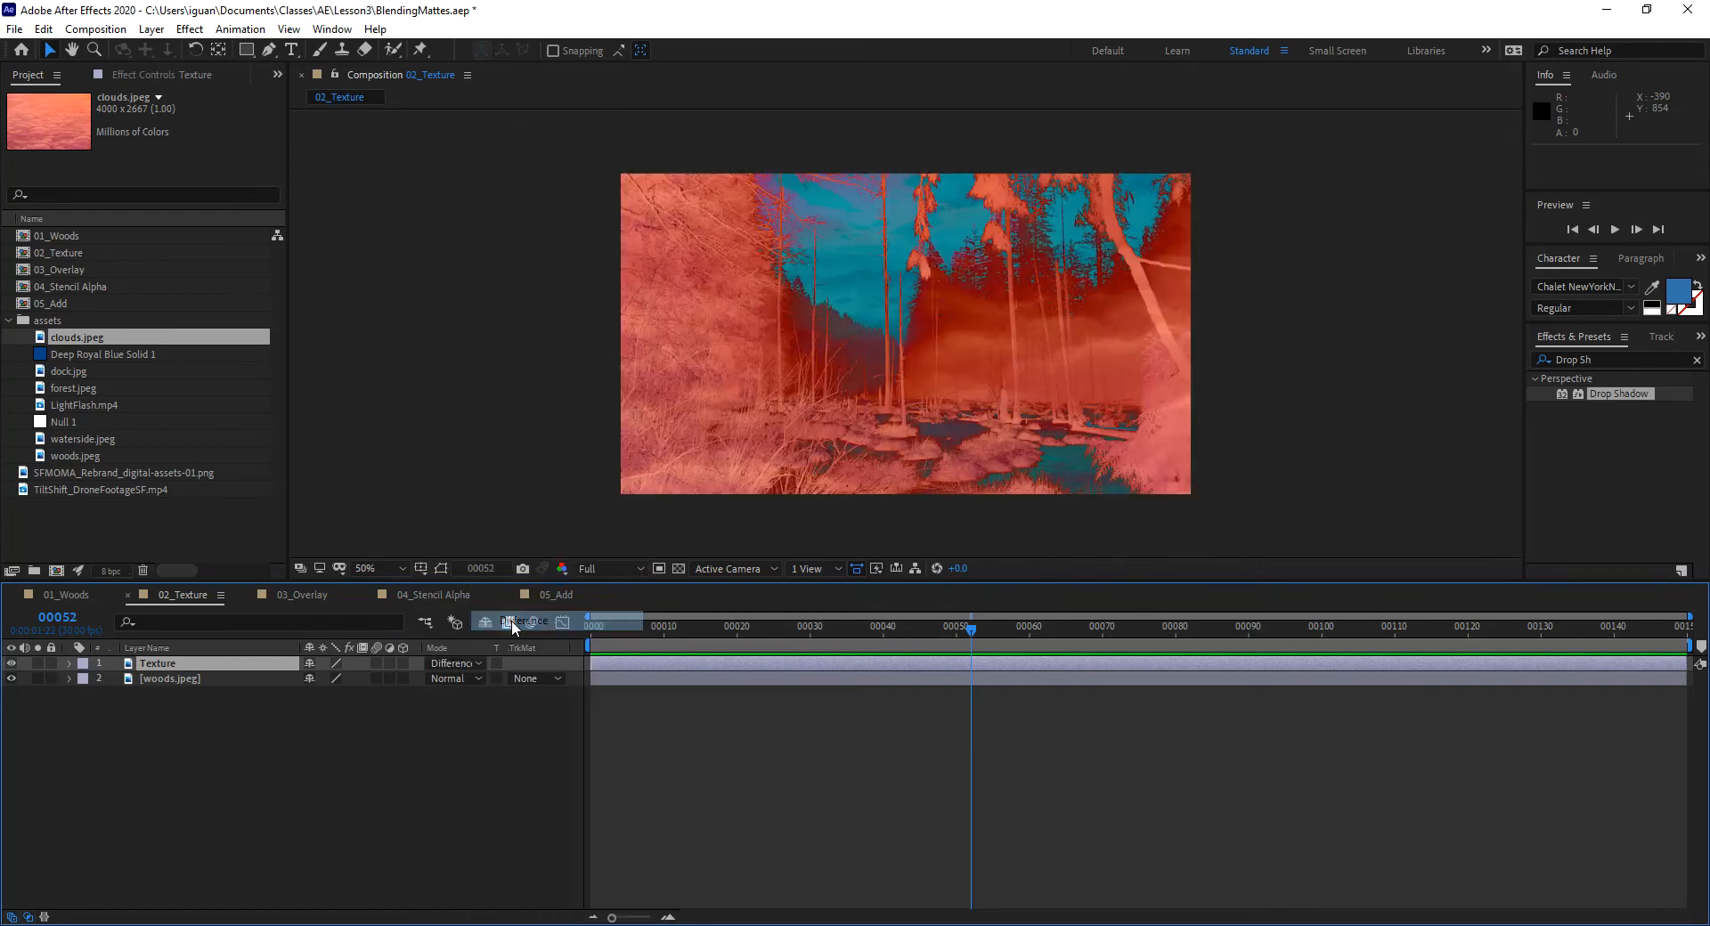
# - Try the Hue and Saturation blending modes on the Texture layer and return it to Overlay
pyautogui.click(461, 664)
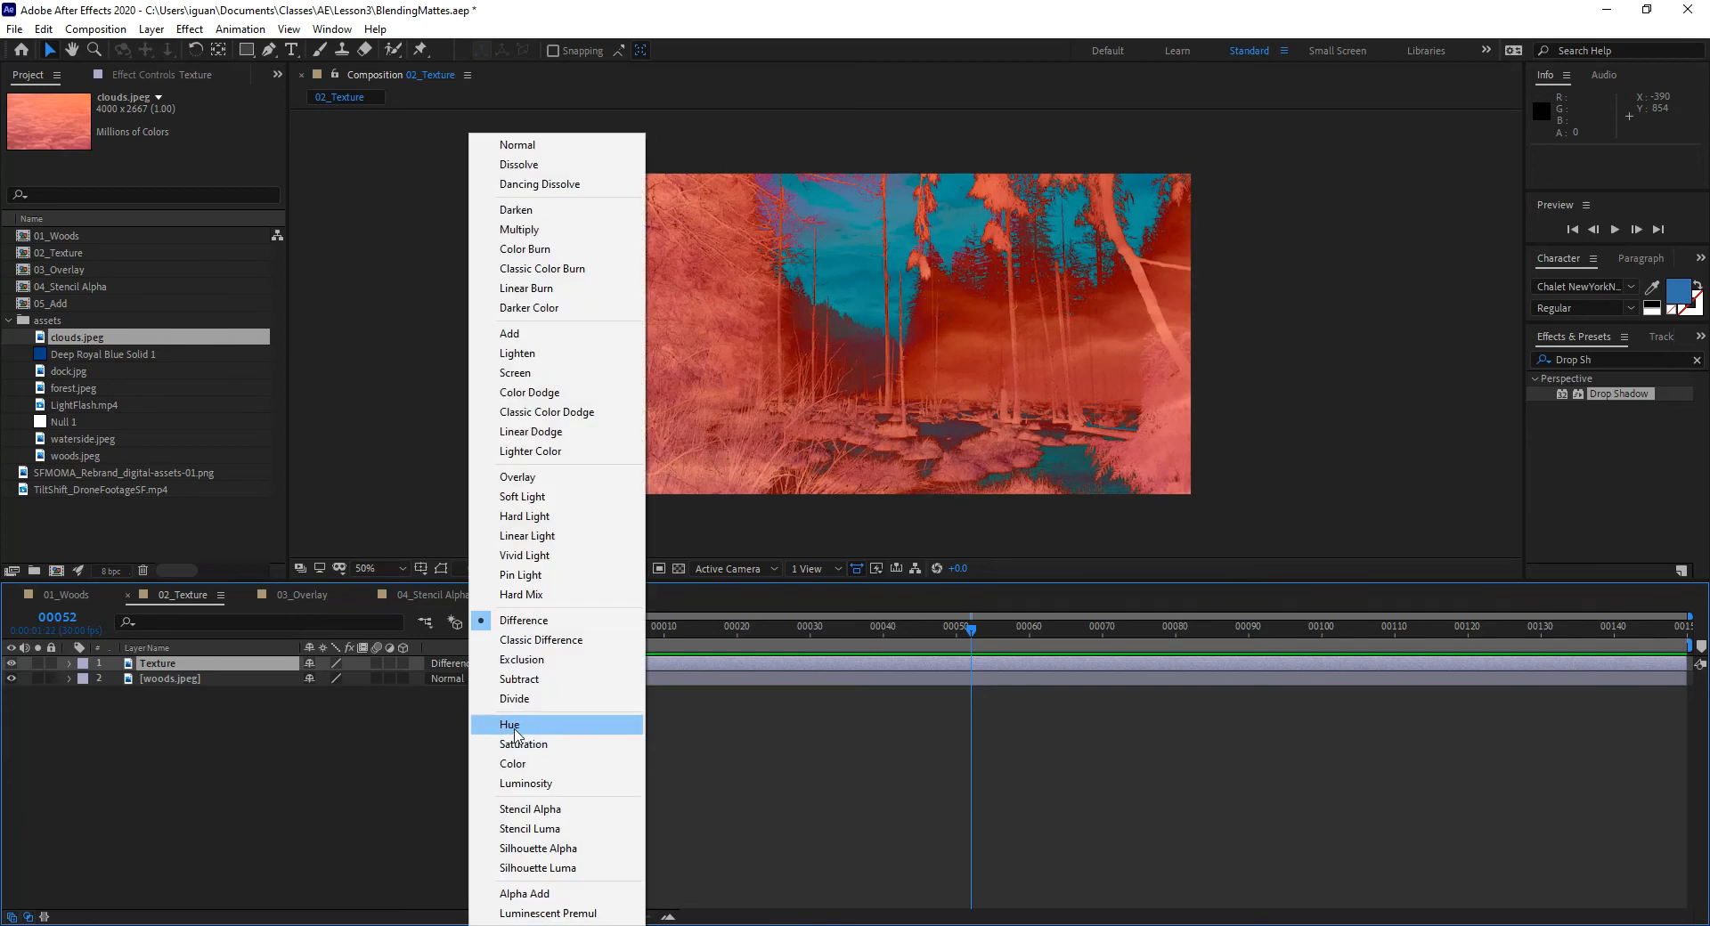
pyautogui.click(515, 722)
pyautogui.click(460, 670)
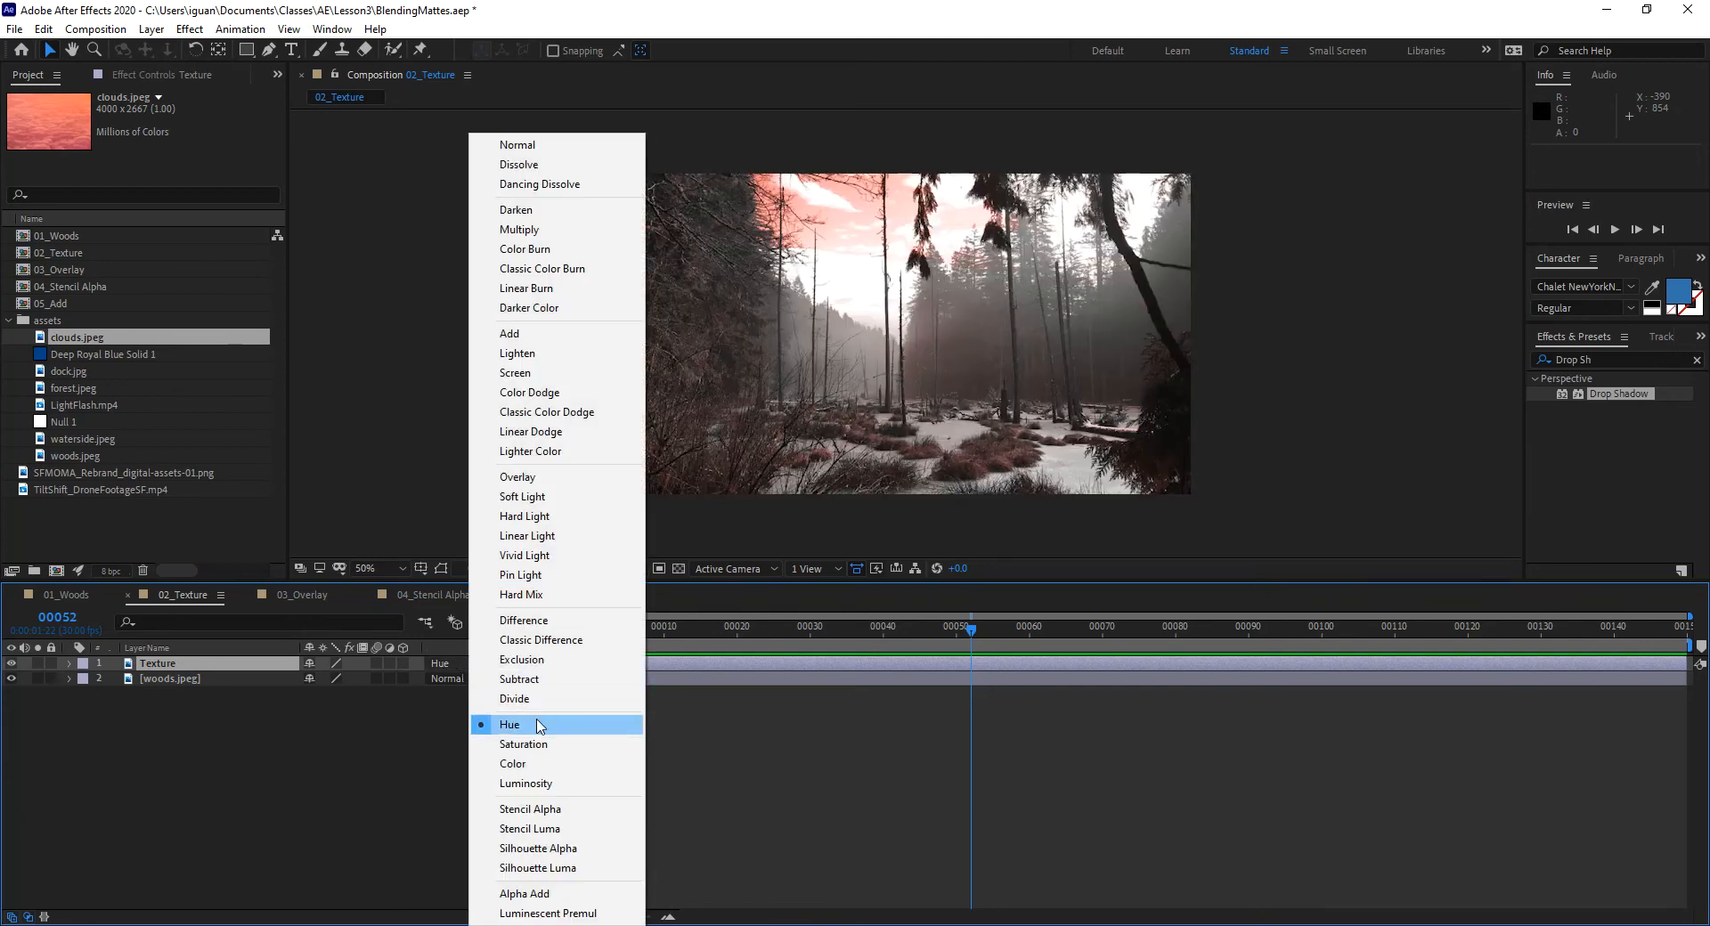
pyautogui.click(540, 748)
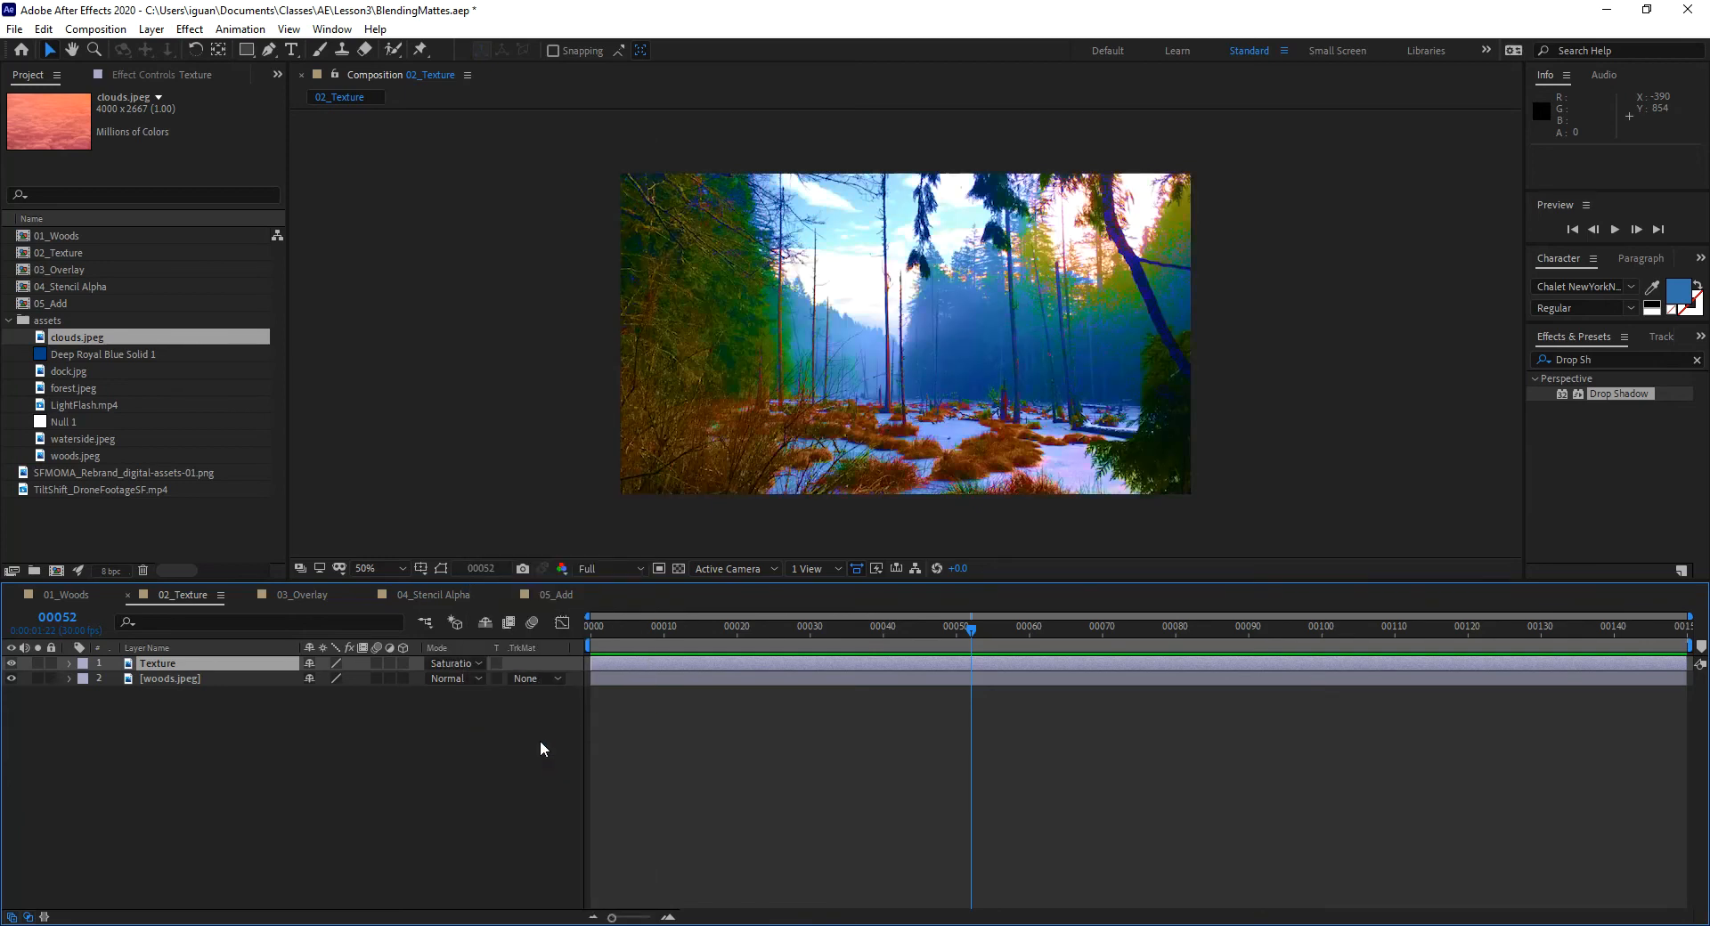
pyautogui.click(461, 662)
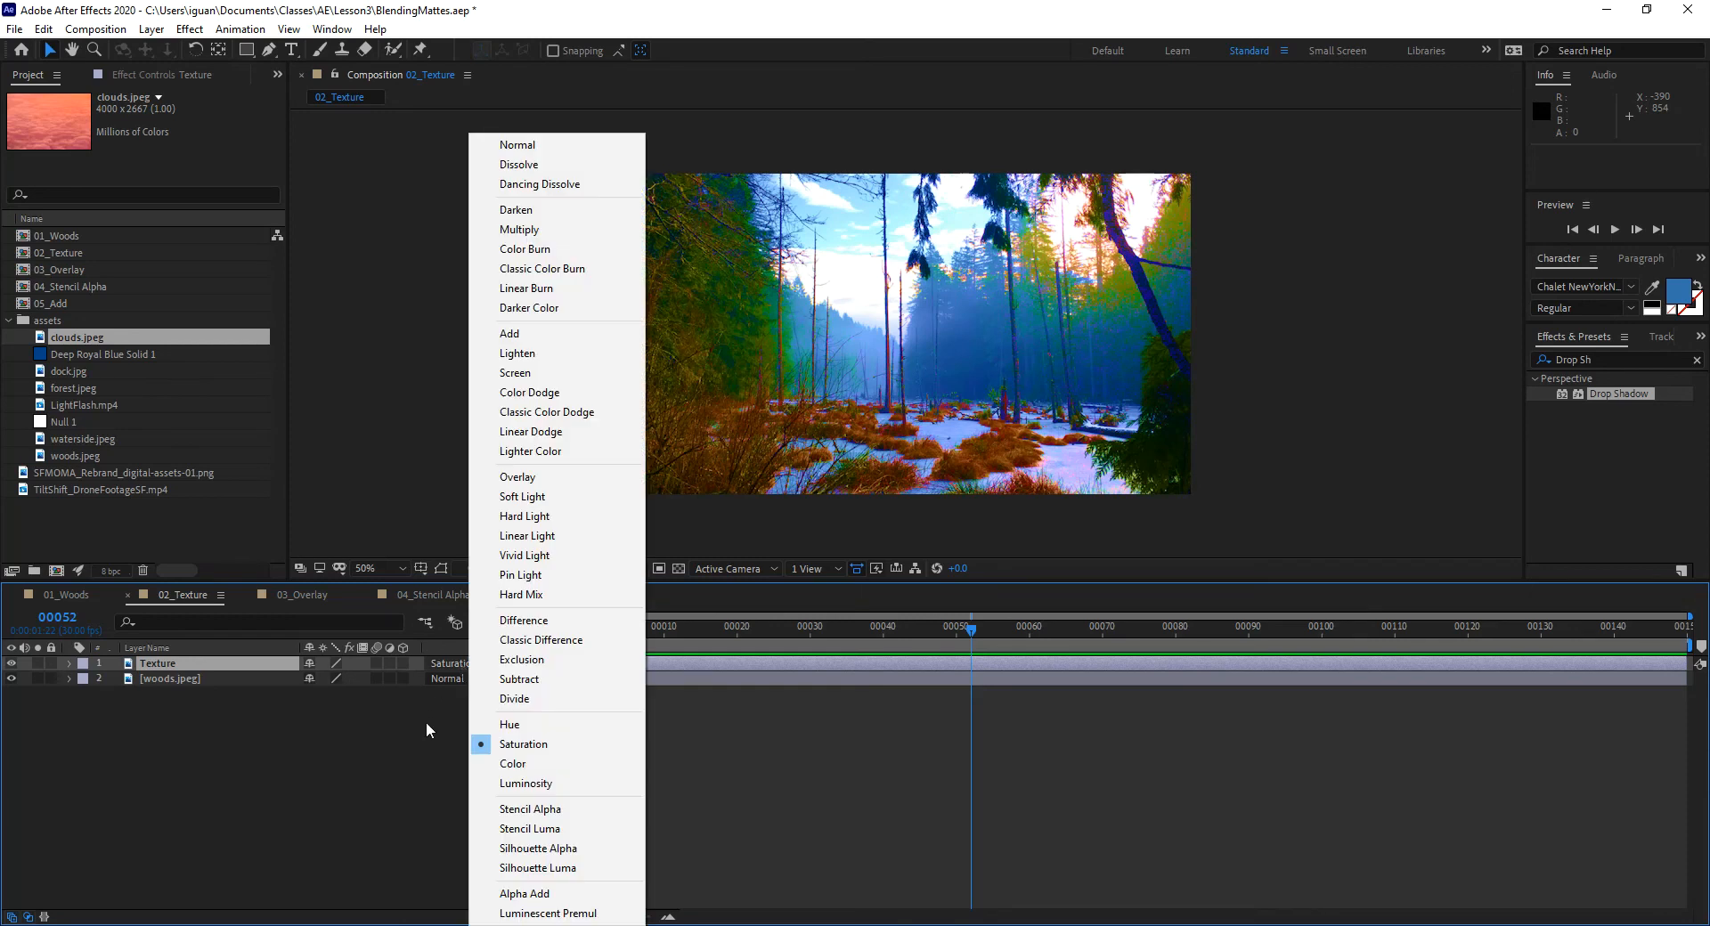
pyautogui.click(547, 481)
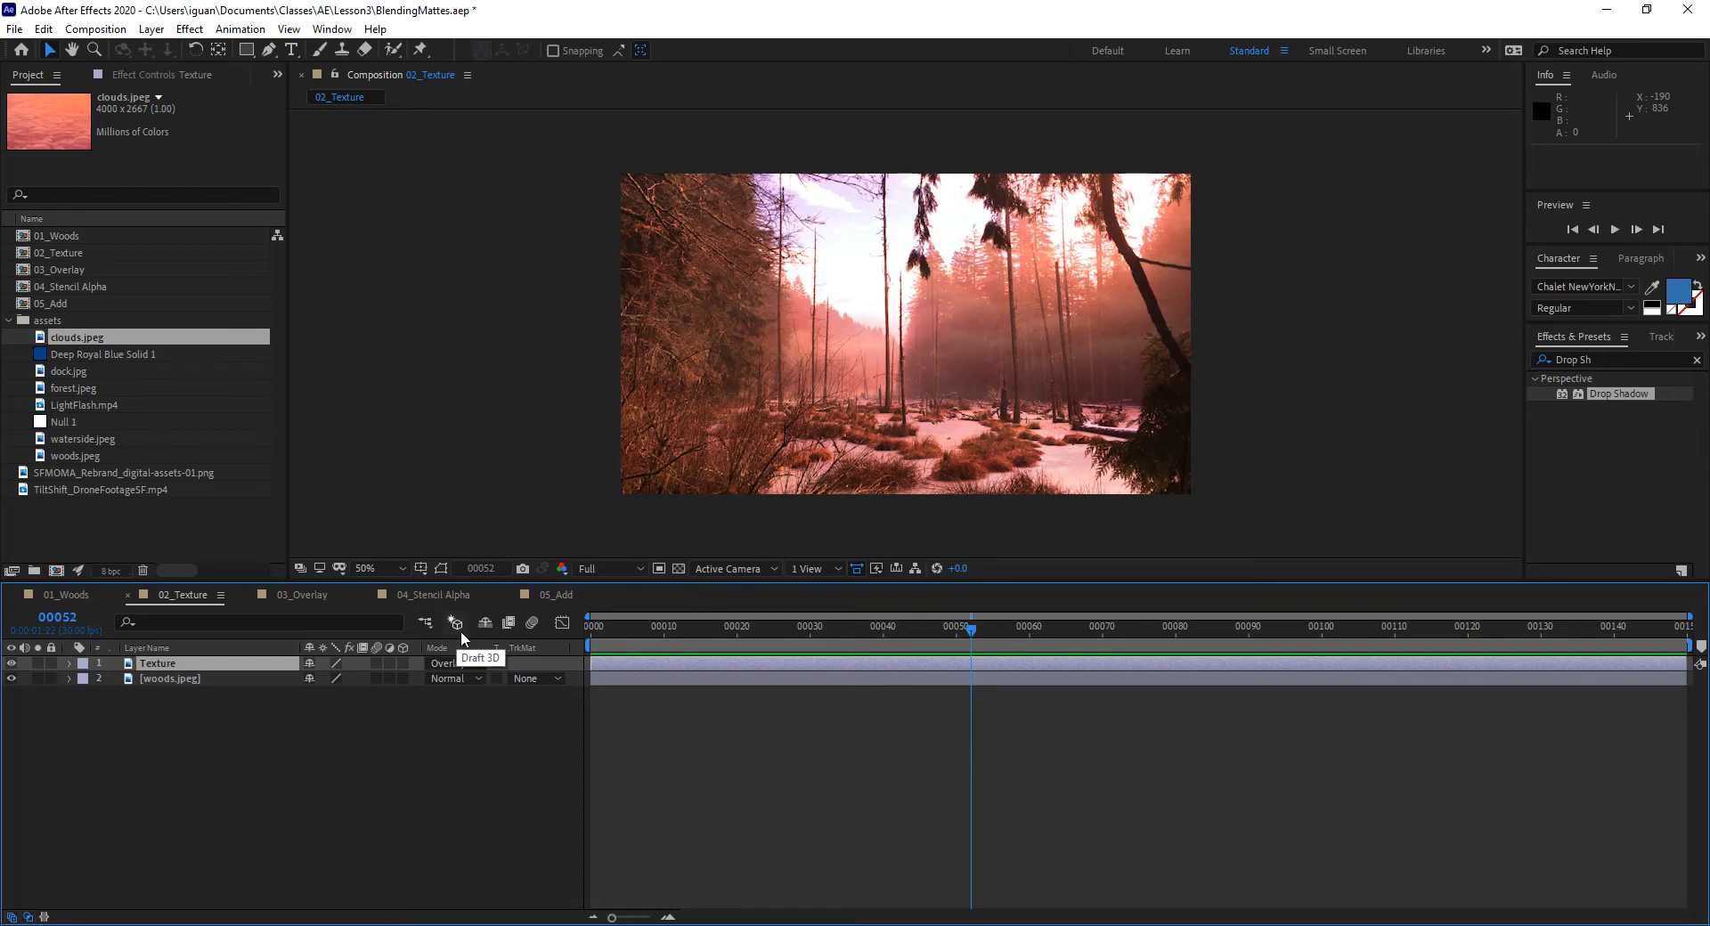
# - Open the 04_Stencil Alpha composition and examine its dock, waterside and forest images and the EARTH text layer
pyautogui.click(454, 593)
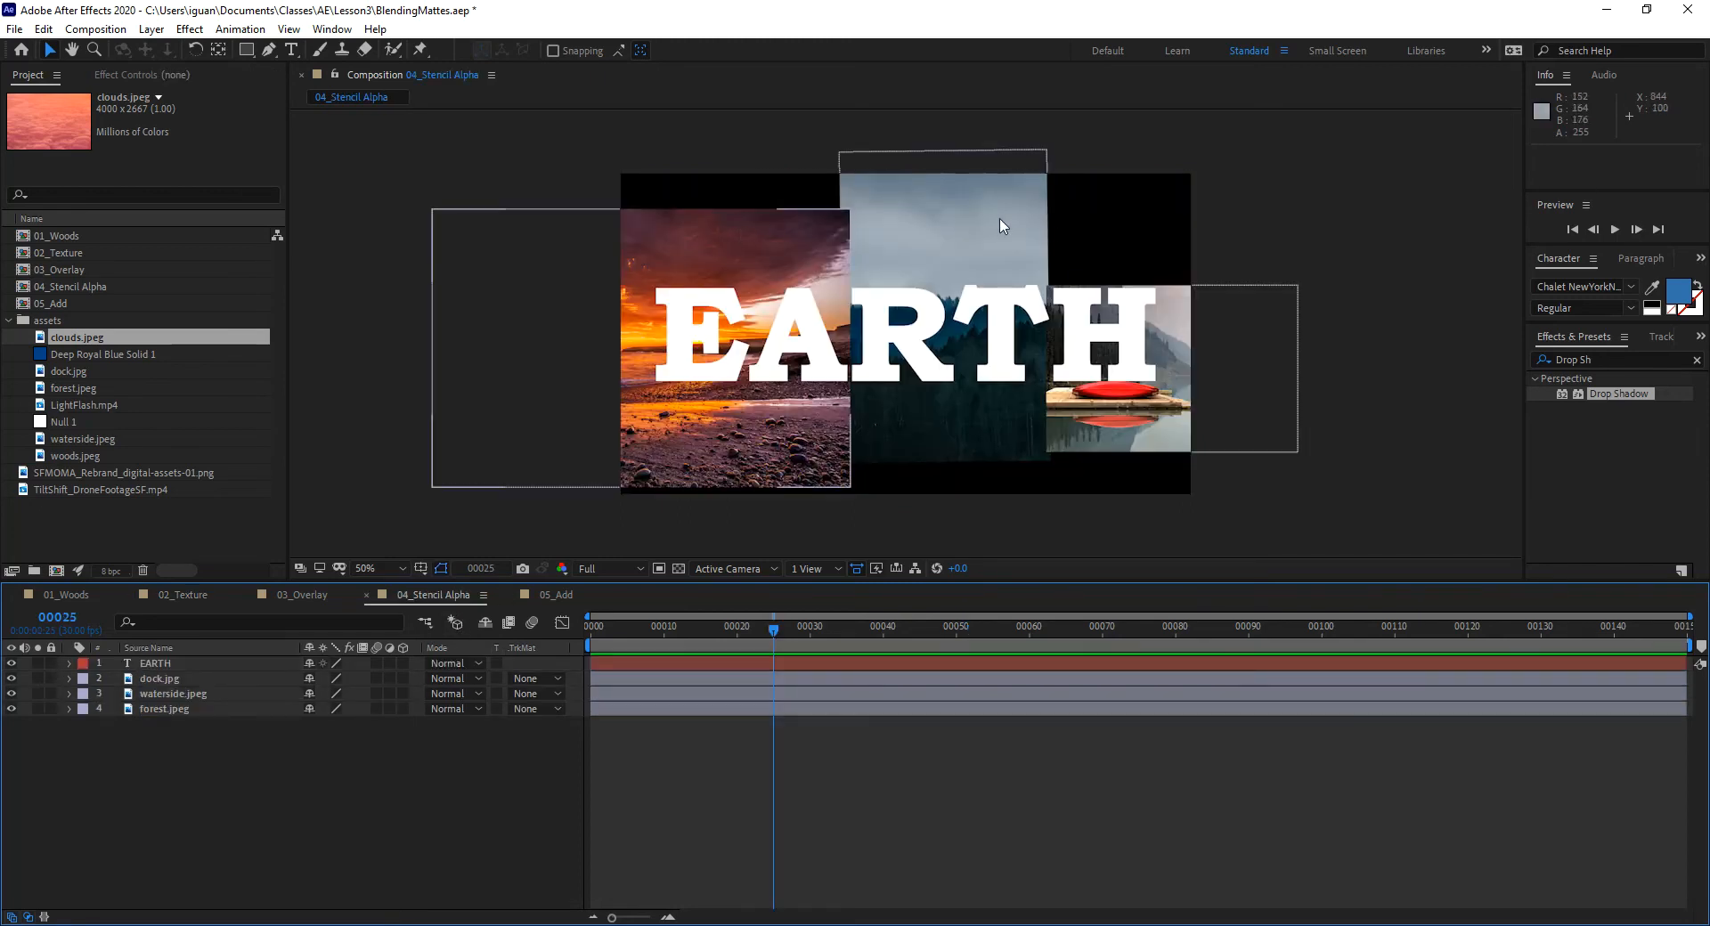
pyautogui.click(1169, 437)
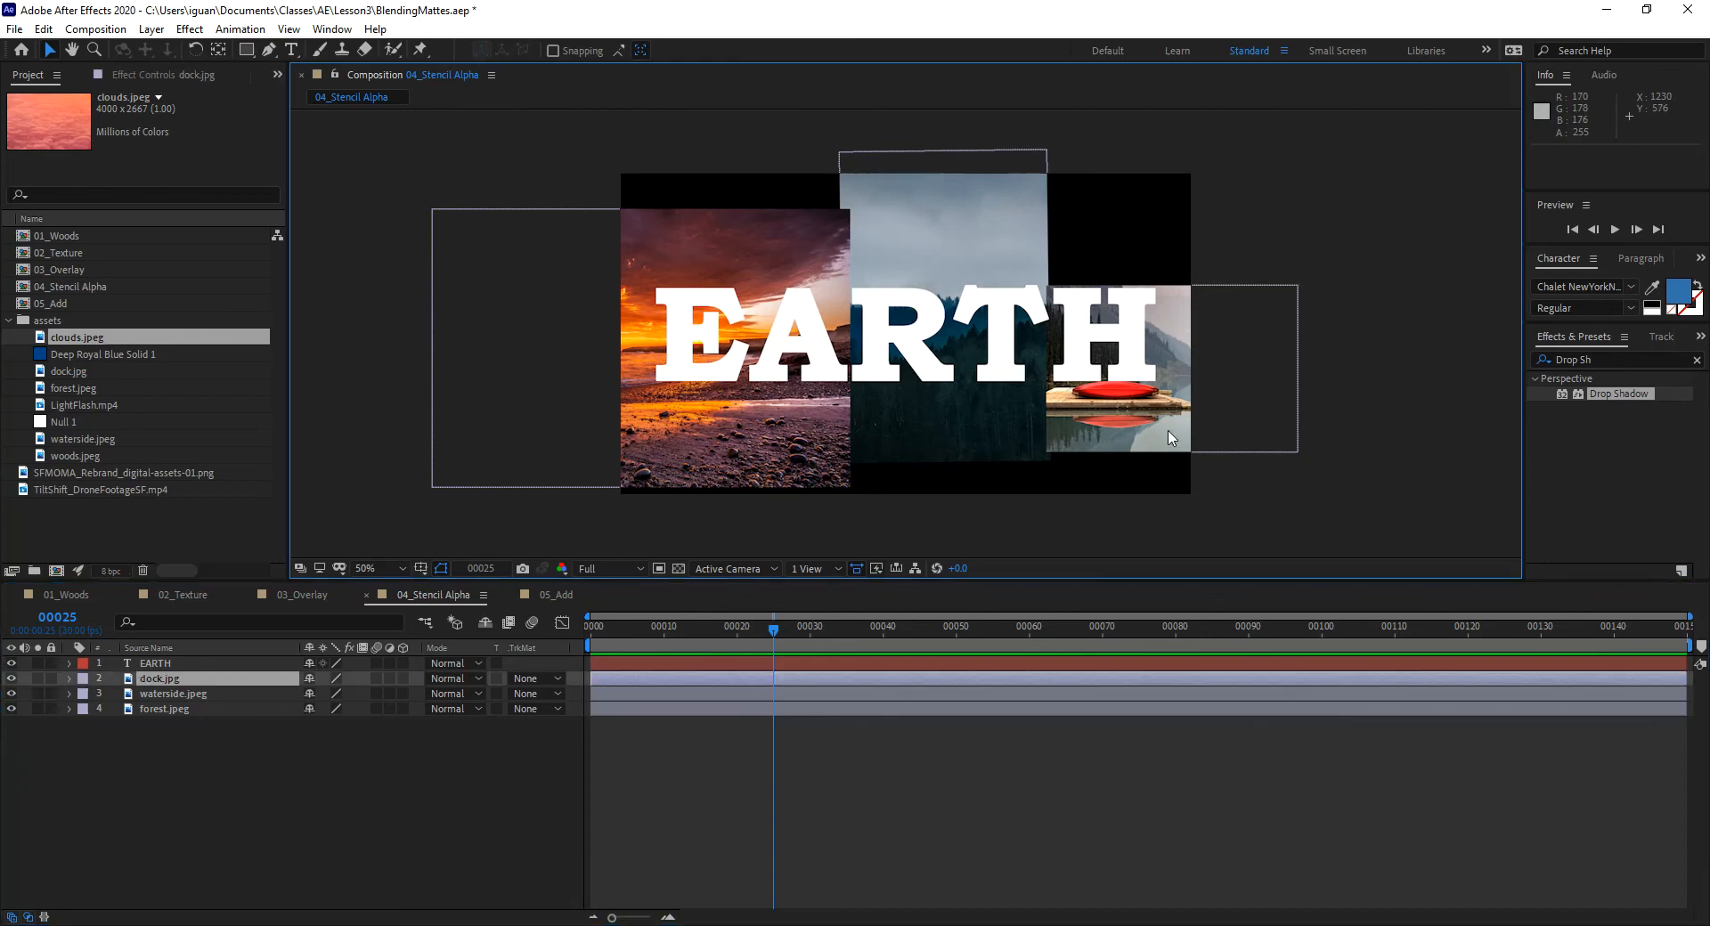
pyautogui.click(169, 695)
pyautogui.click(169, 710)
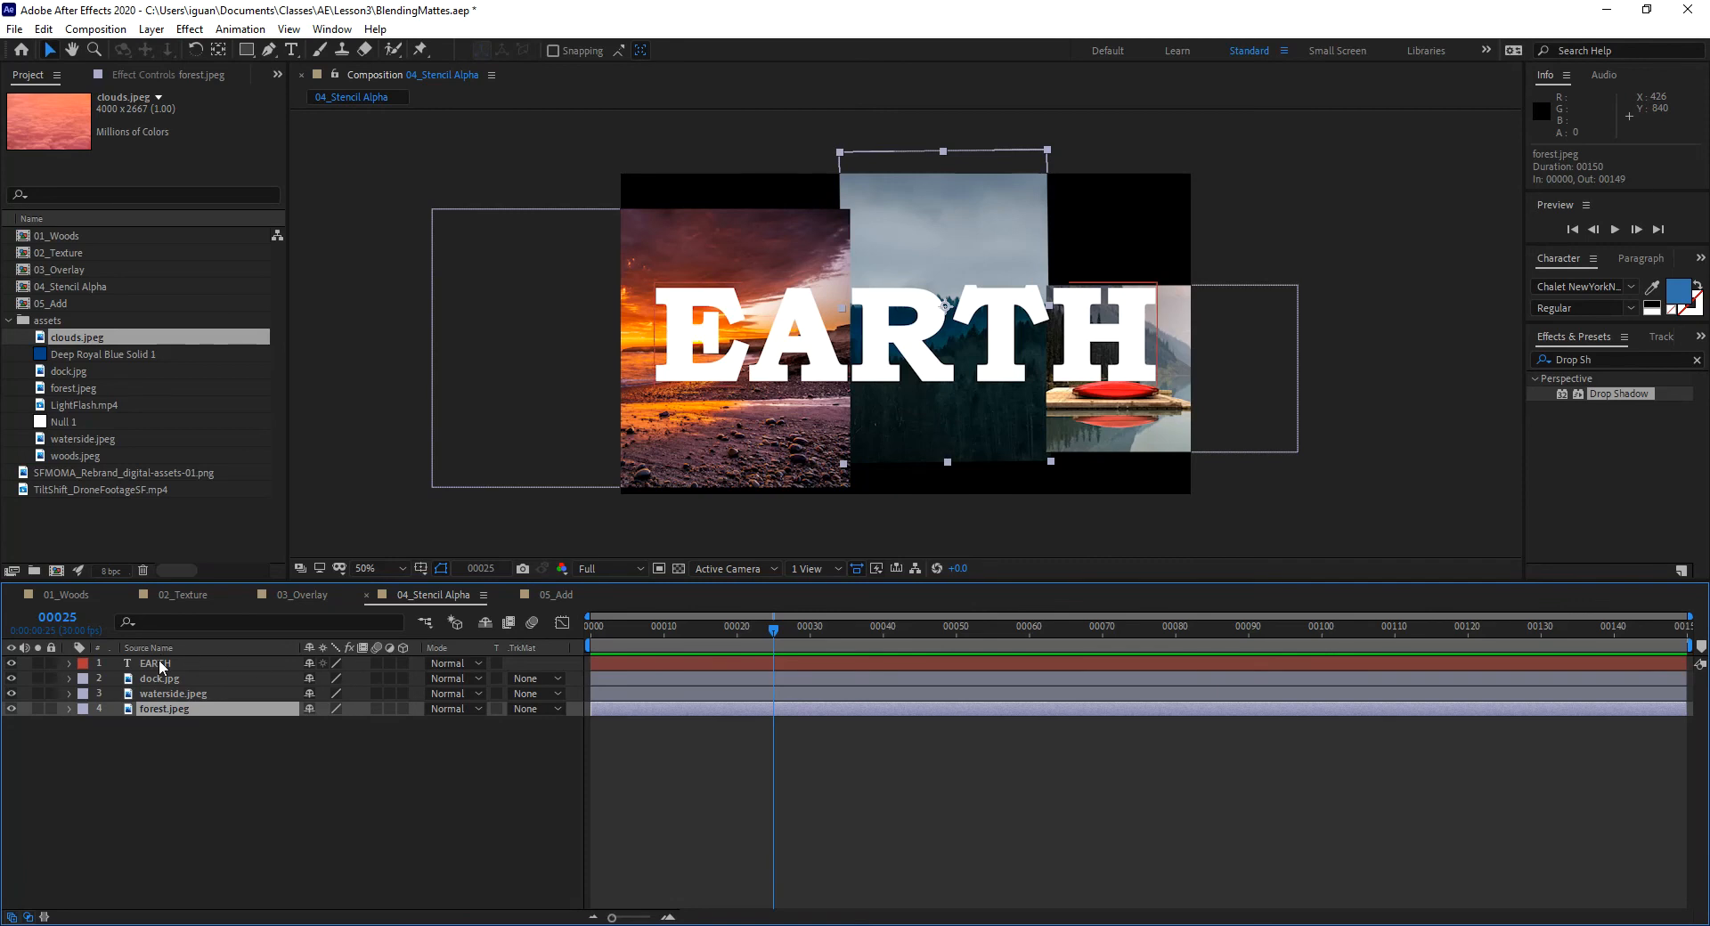
pyautogui.click(783, 326)
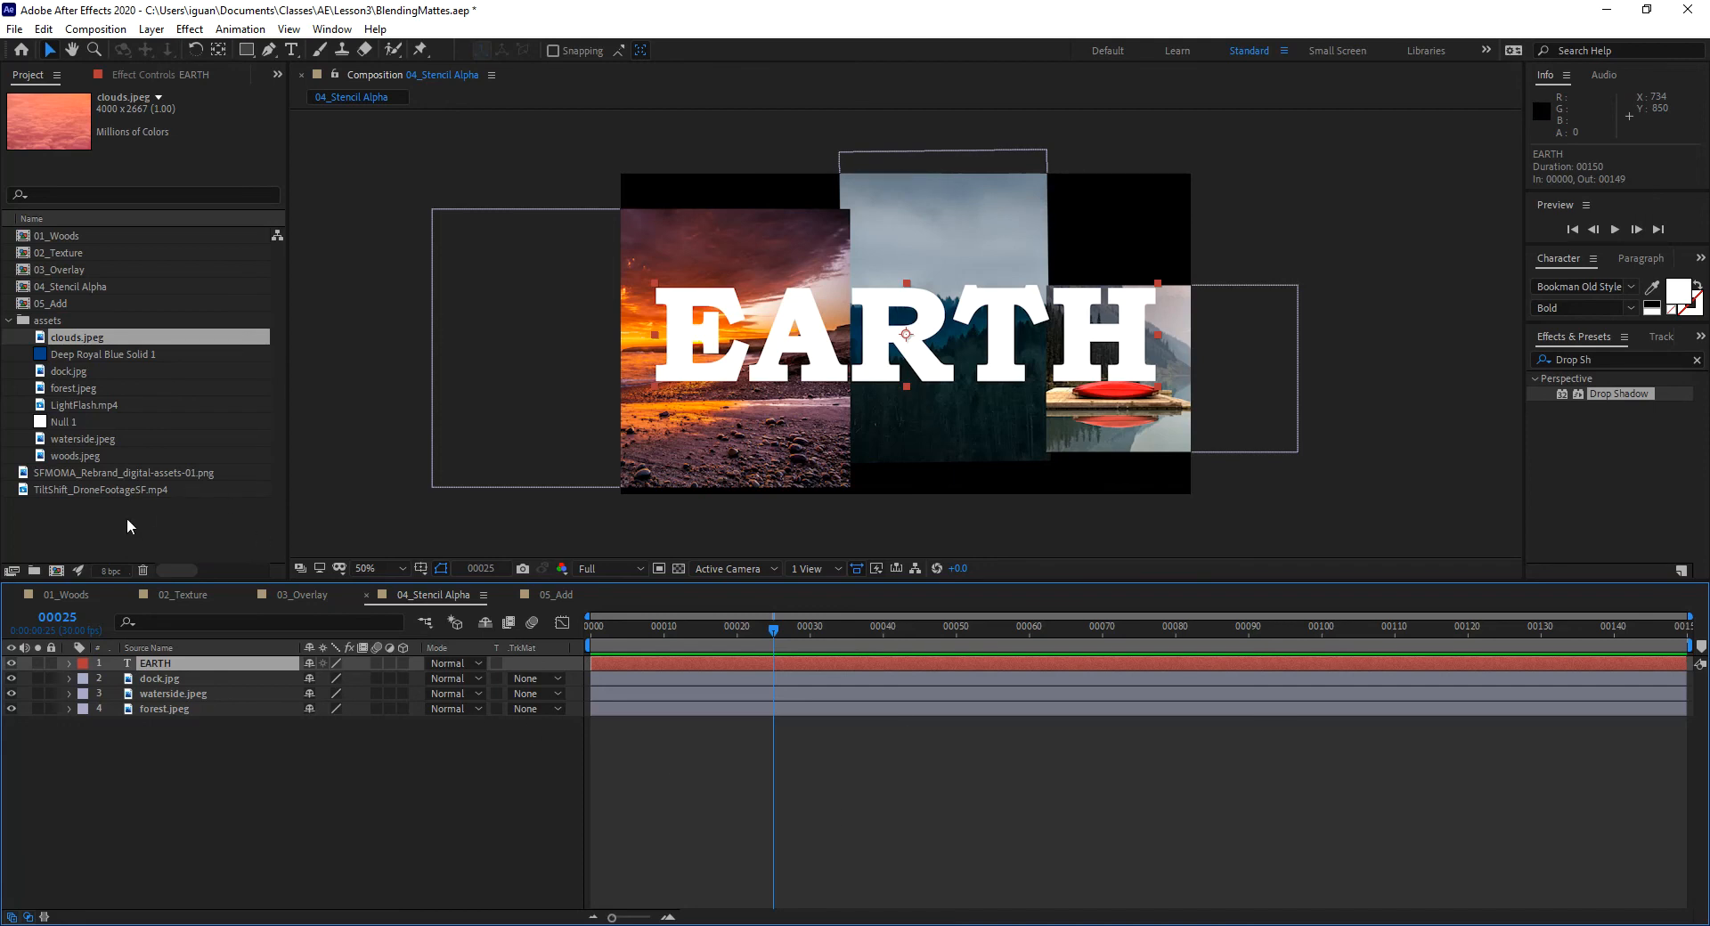
# - Try to replace the EARTH text layer's source with SFMOMA_Rebrand_digital-assets-01.png
pyautogui.click(68, 470)
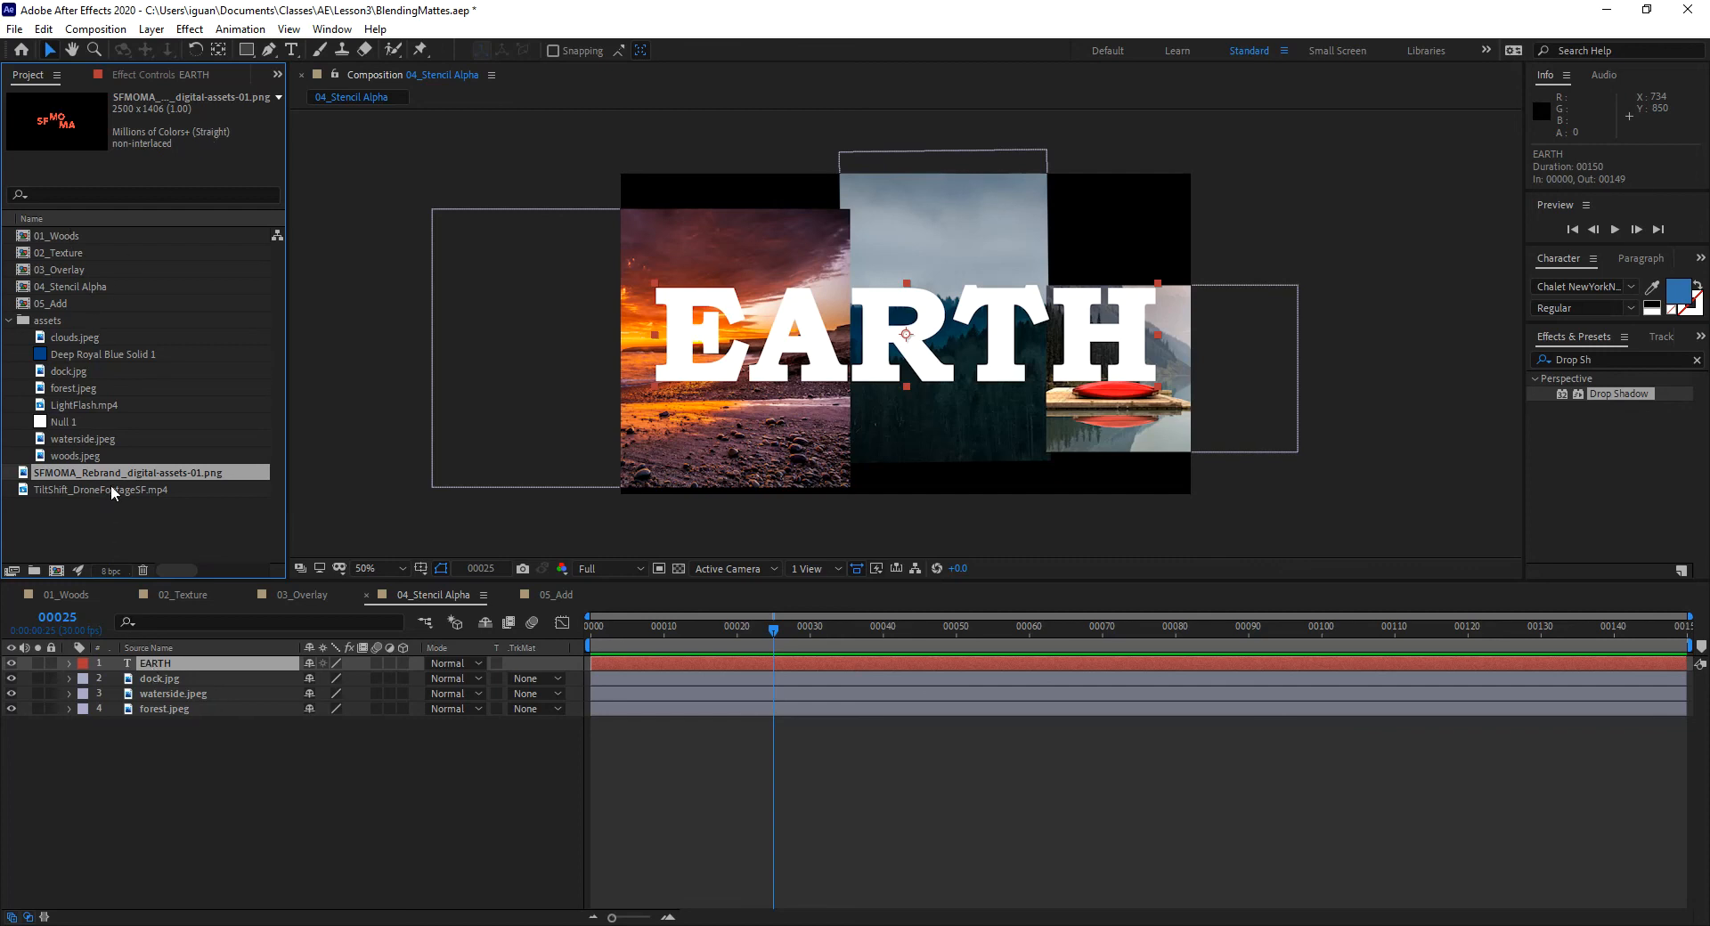
pyautogui.click(176, 665)
pyautogui.click(143, 471)
pyautogui.hotkey('ctrl', 'alt', '/')
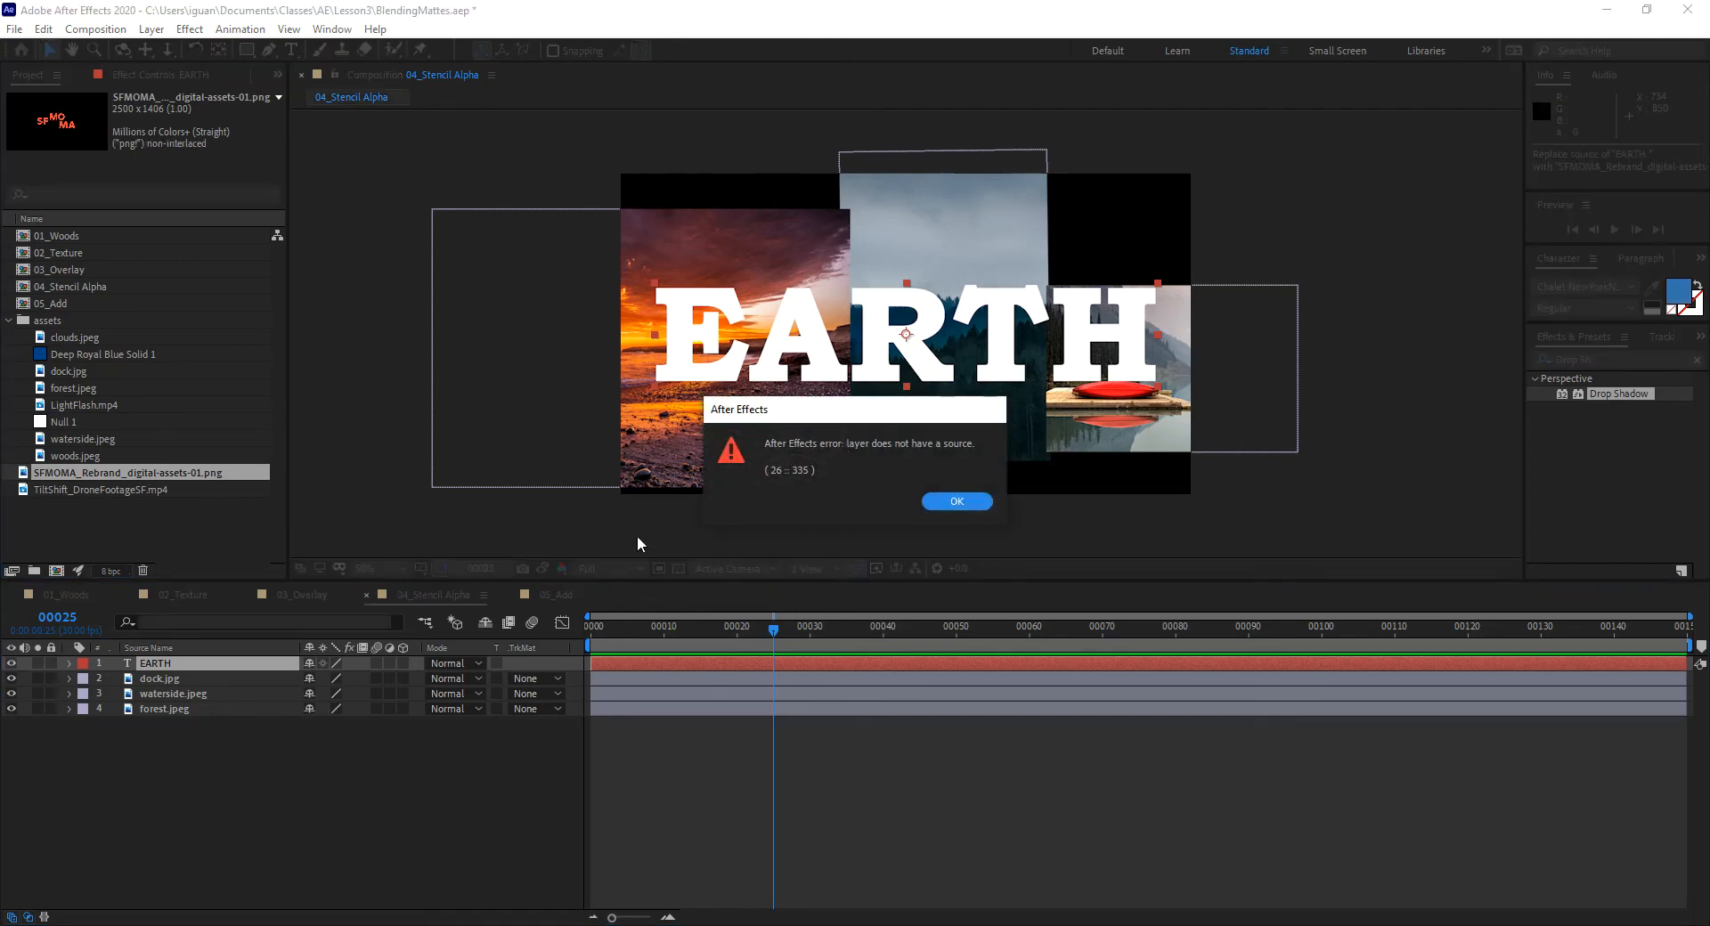
pyautogui.click(958, 501)
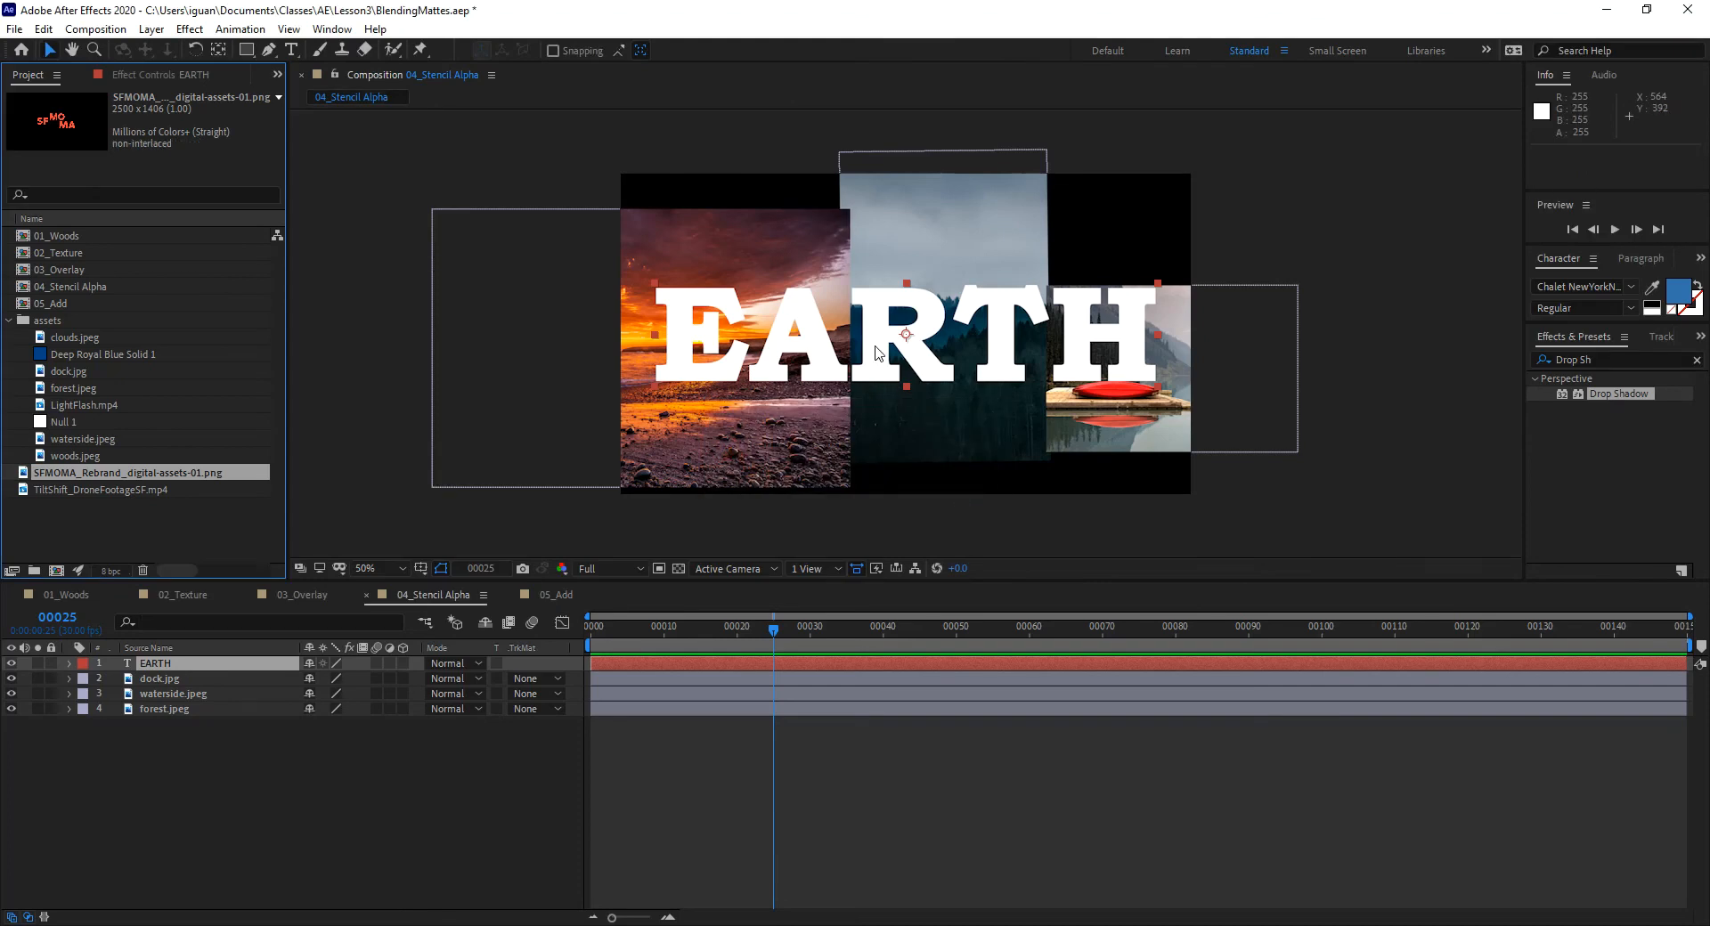
# - Delete the EARTH text layer from the 04_Stencil Alpha composition
pyautogui.click(167, 746)
pyautogui.click(168, 666)
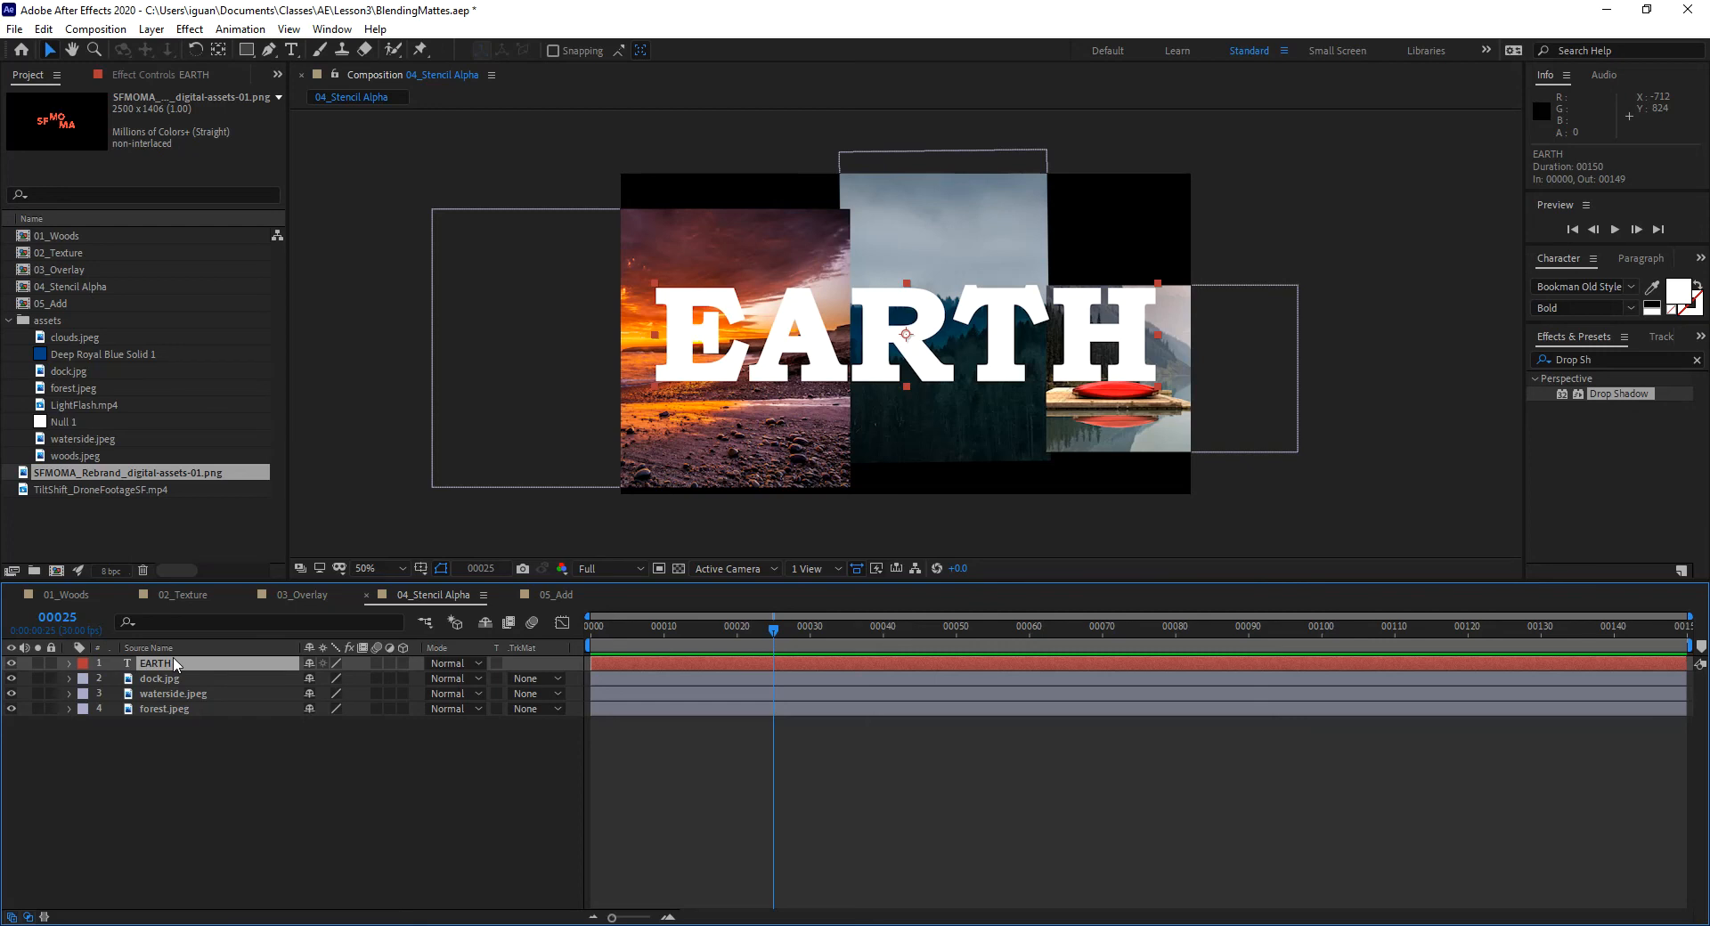
pyautogui.press('Delete')
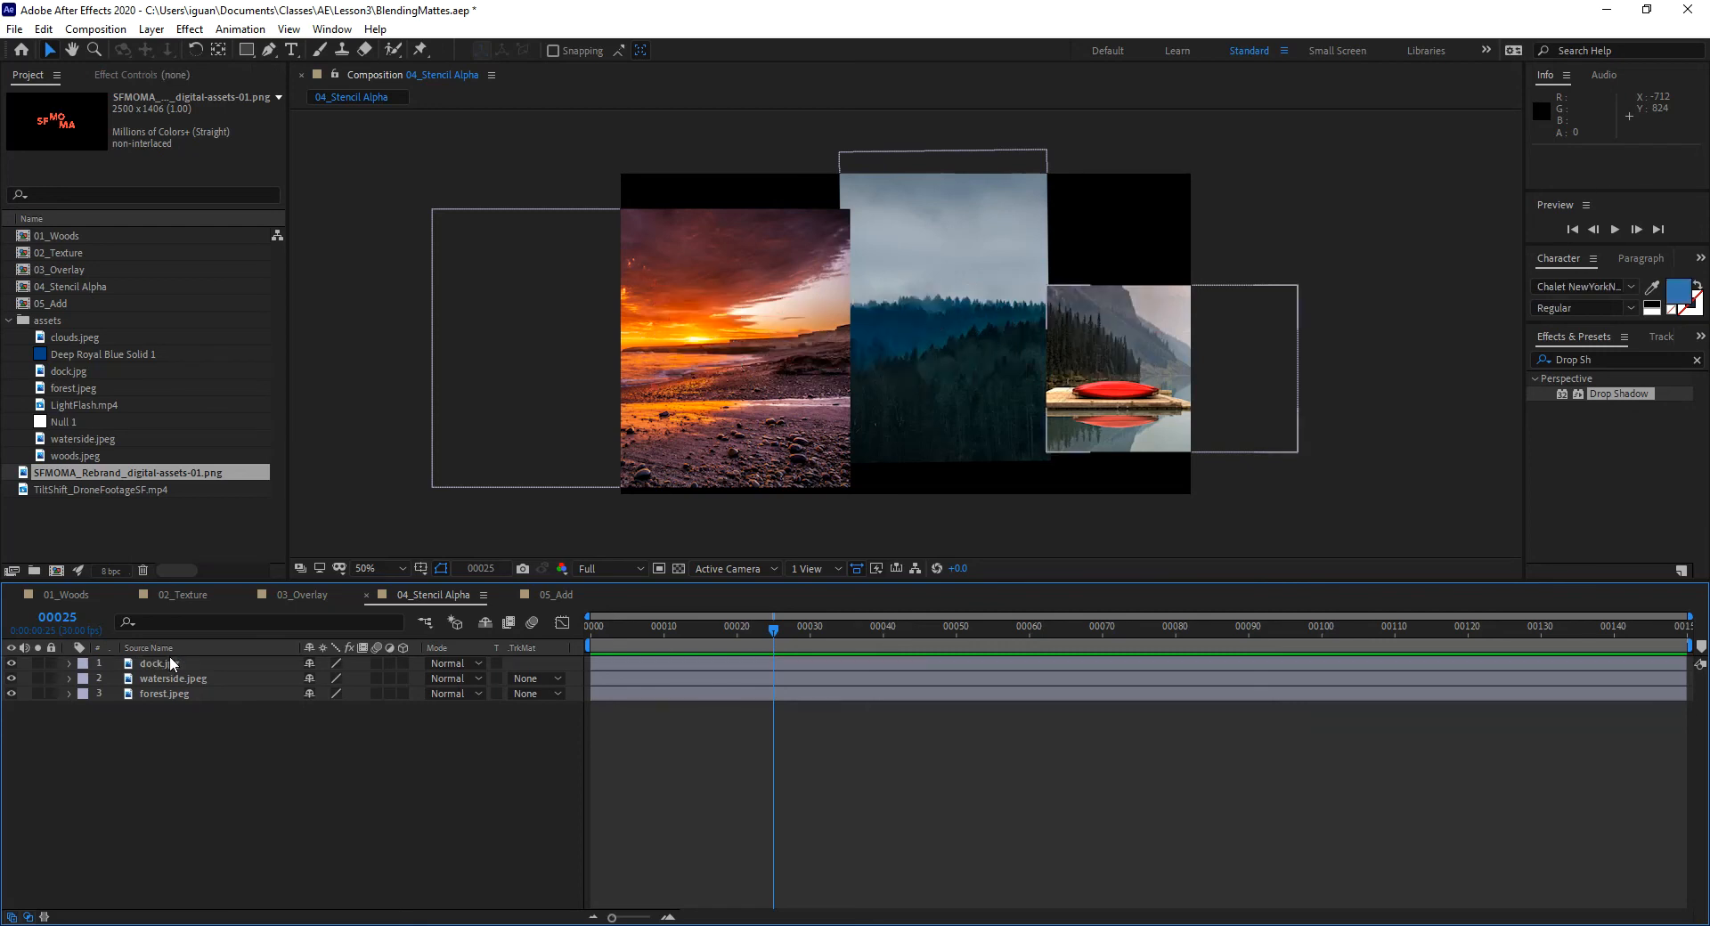
# - Add SFMOMA_Rebrand_digital-assets-01.png as the top layer of 04_Stencil Alpha and set its blending mode to Stencil Alpha
pyautogui.moveTo(57, 472); pyautogui.dragTo(76, 666)
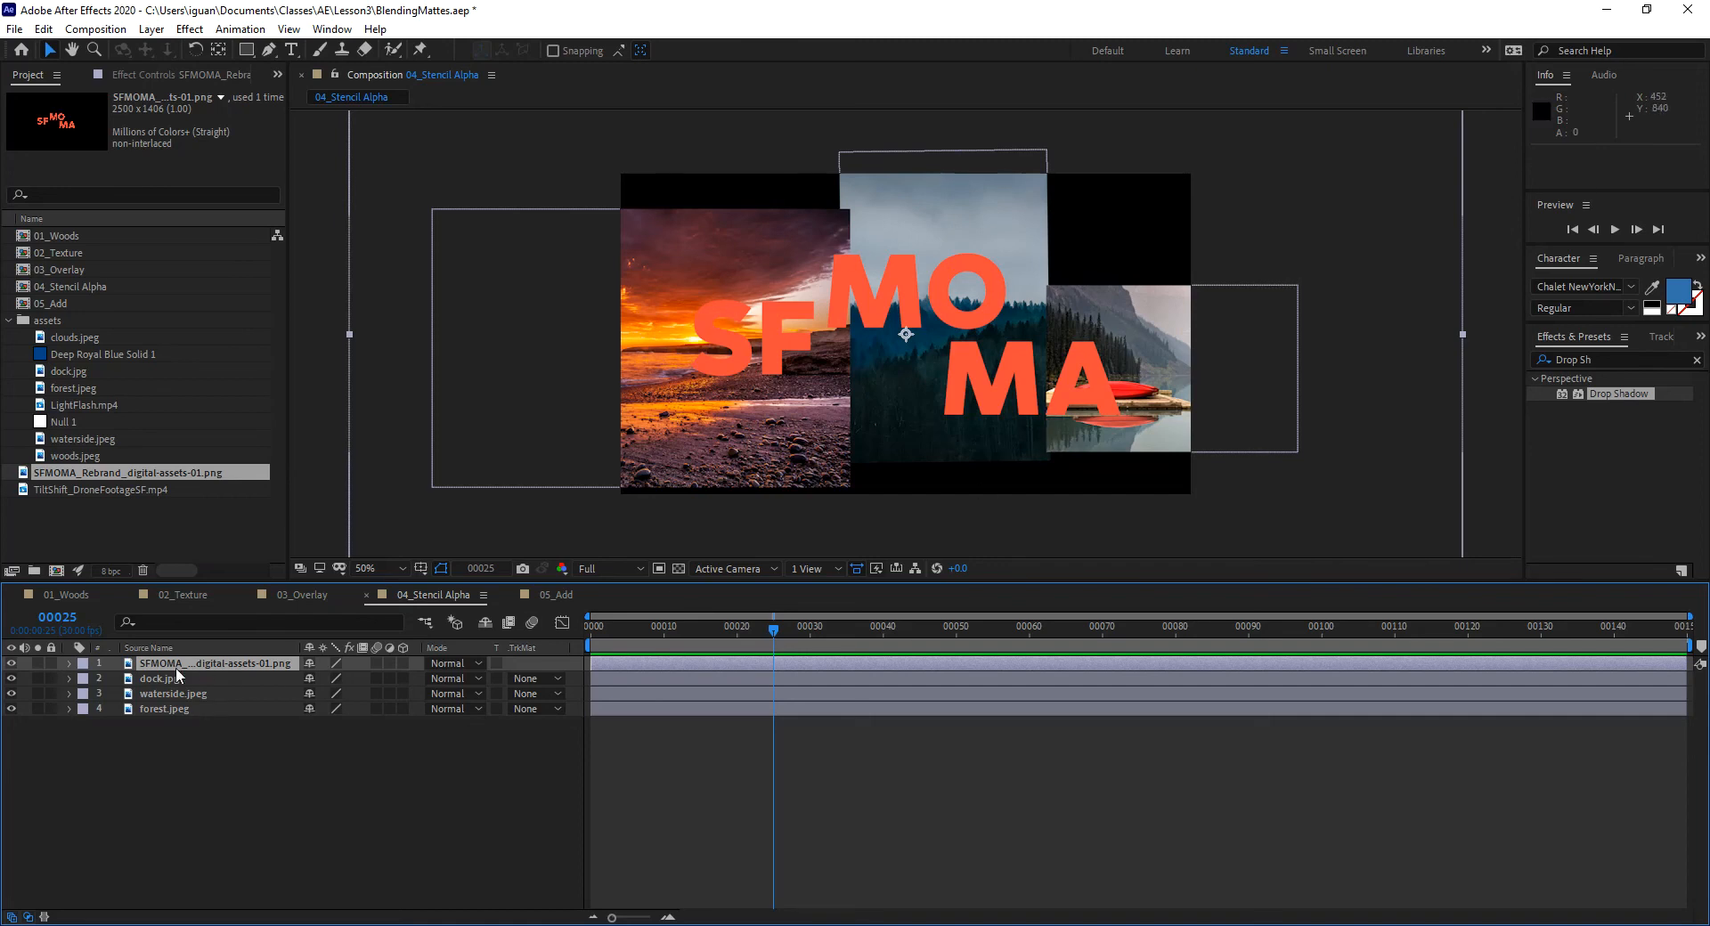
pyautogui.click(454, 664)
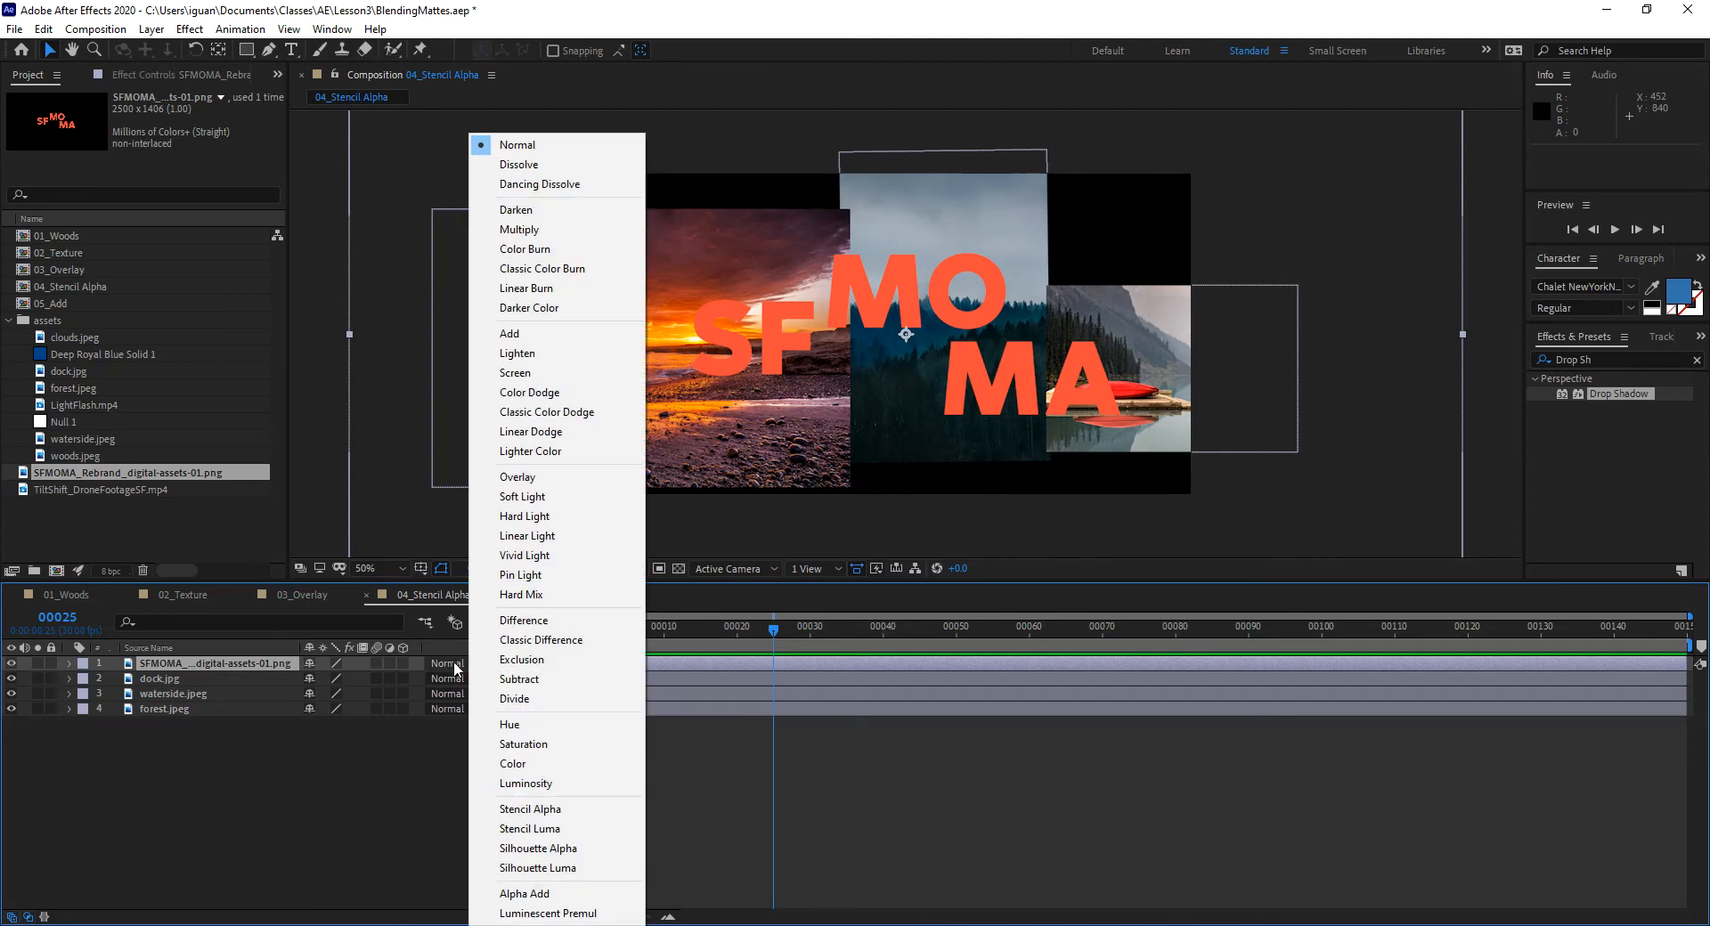
pyautogui.click(528, 810)
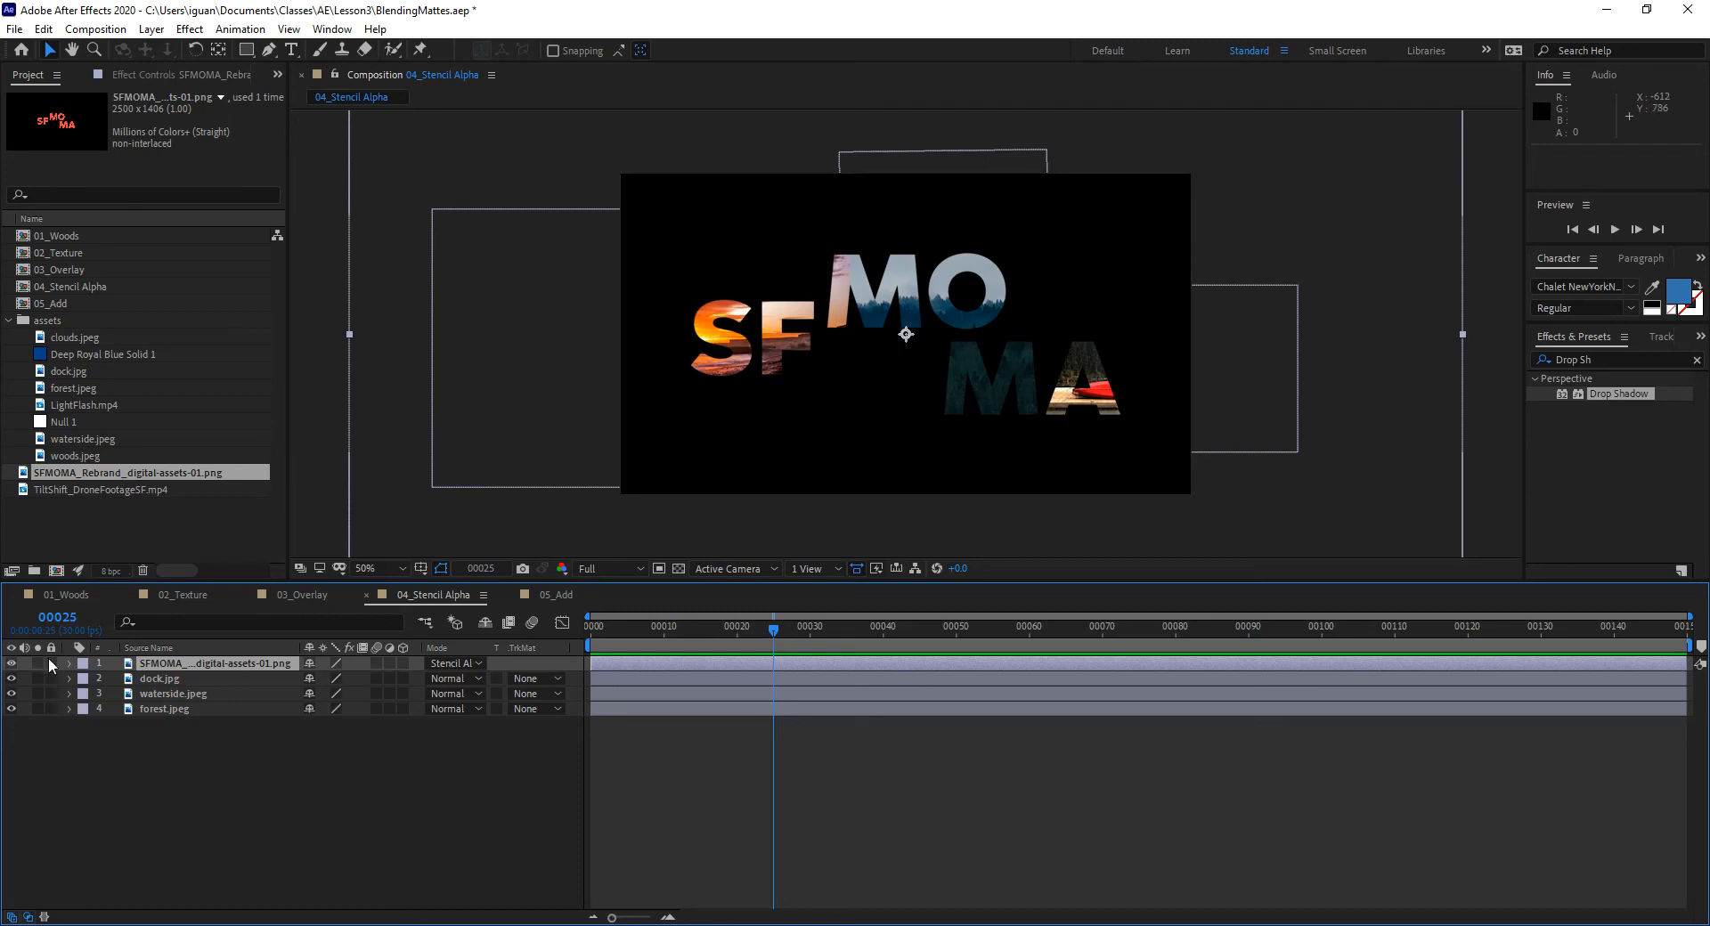
# - Try clouds.jpeg at the bottom of the layer stack and directly beneath the SFMOMA logo, and delete that layer again
pyautogui.moveTo(57, 338); pyautogui.dragTo(104, 772)
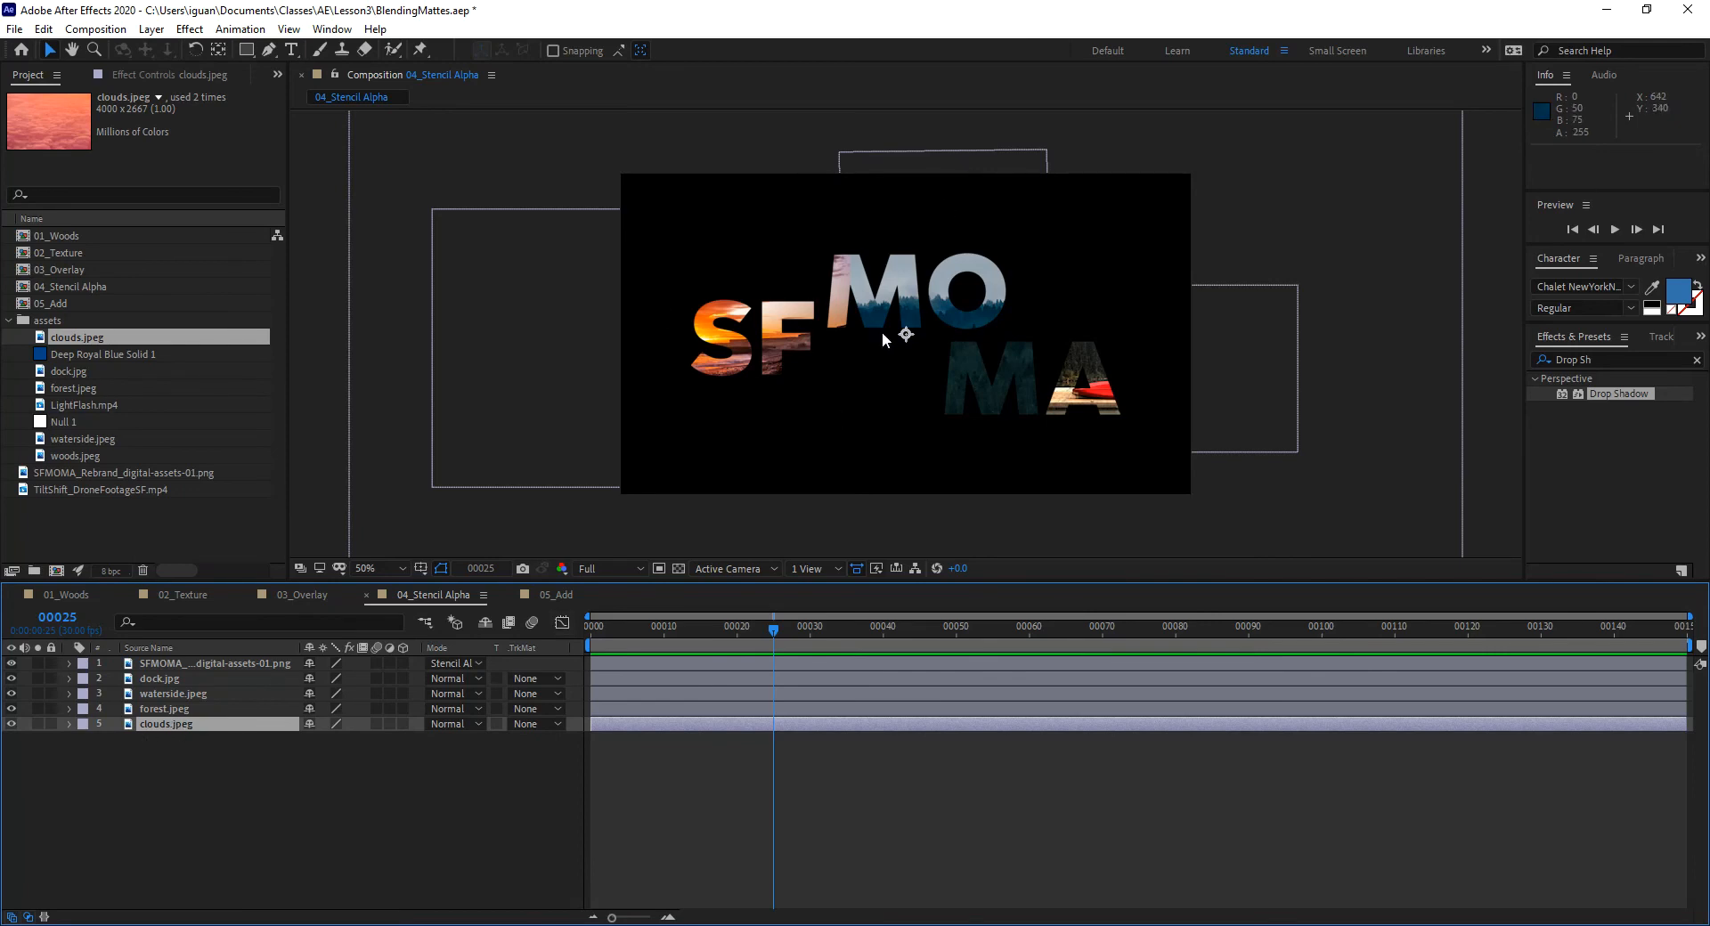
pyautogui.moveTo(183, 724); pyautogui.dragTo(189, 674)
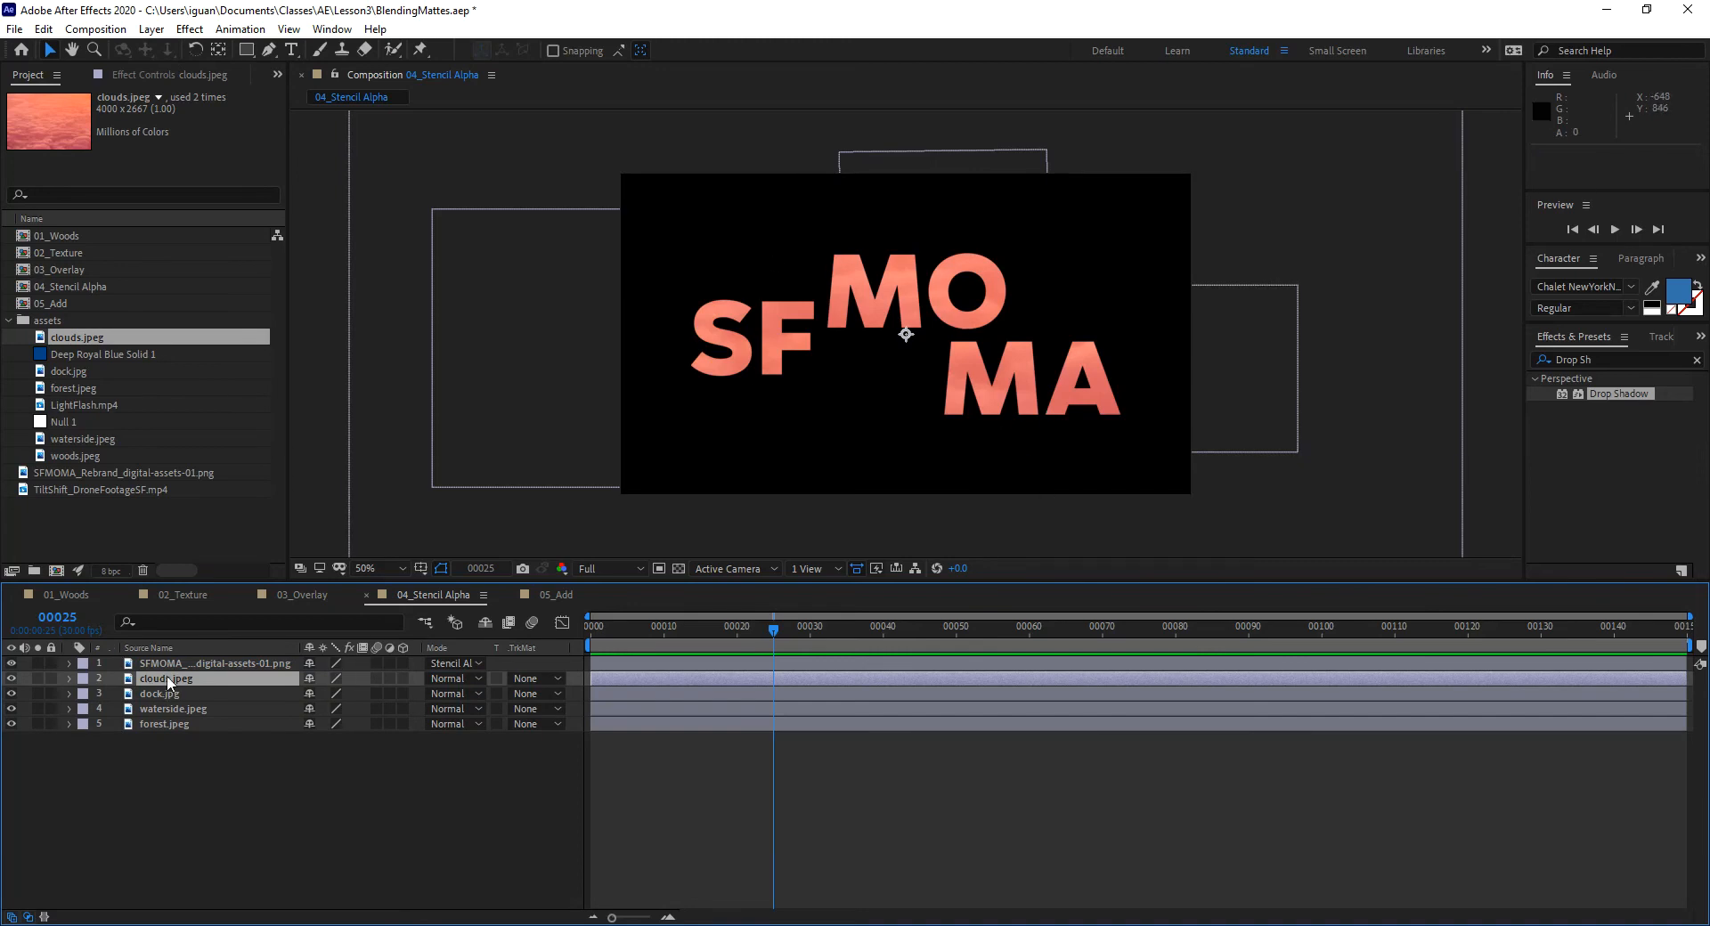
pyautogui.moveTo(169, 683); pyautogui.dragTo(168, 777)
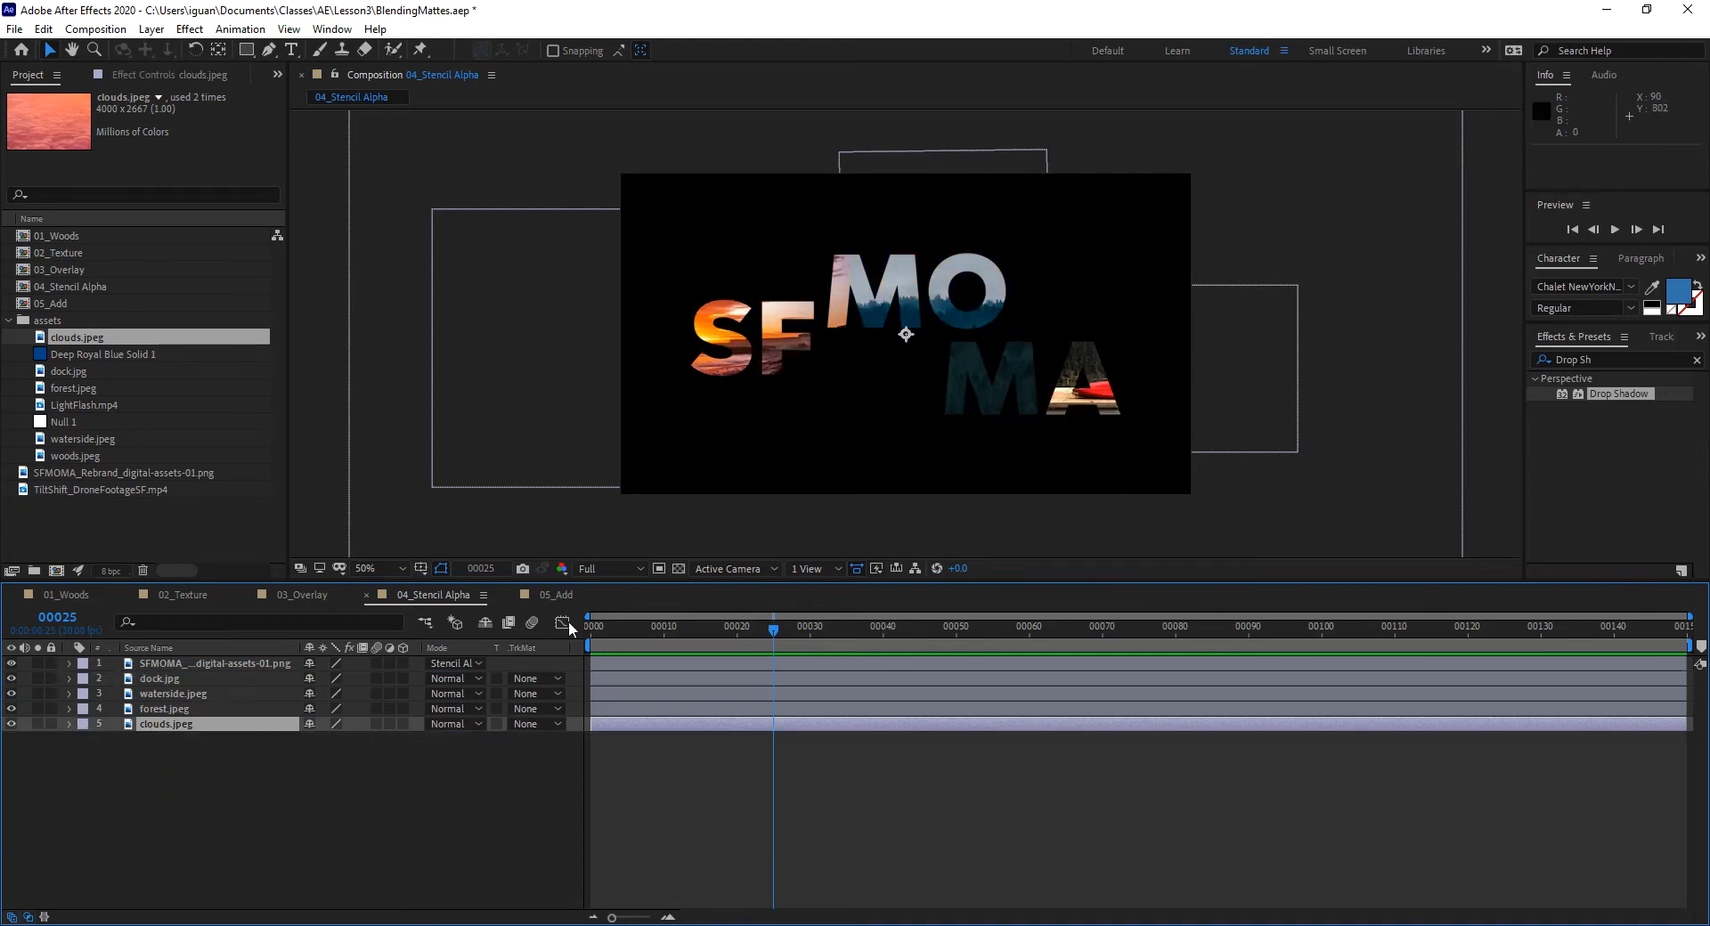
pyautogui.click(172, 726)
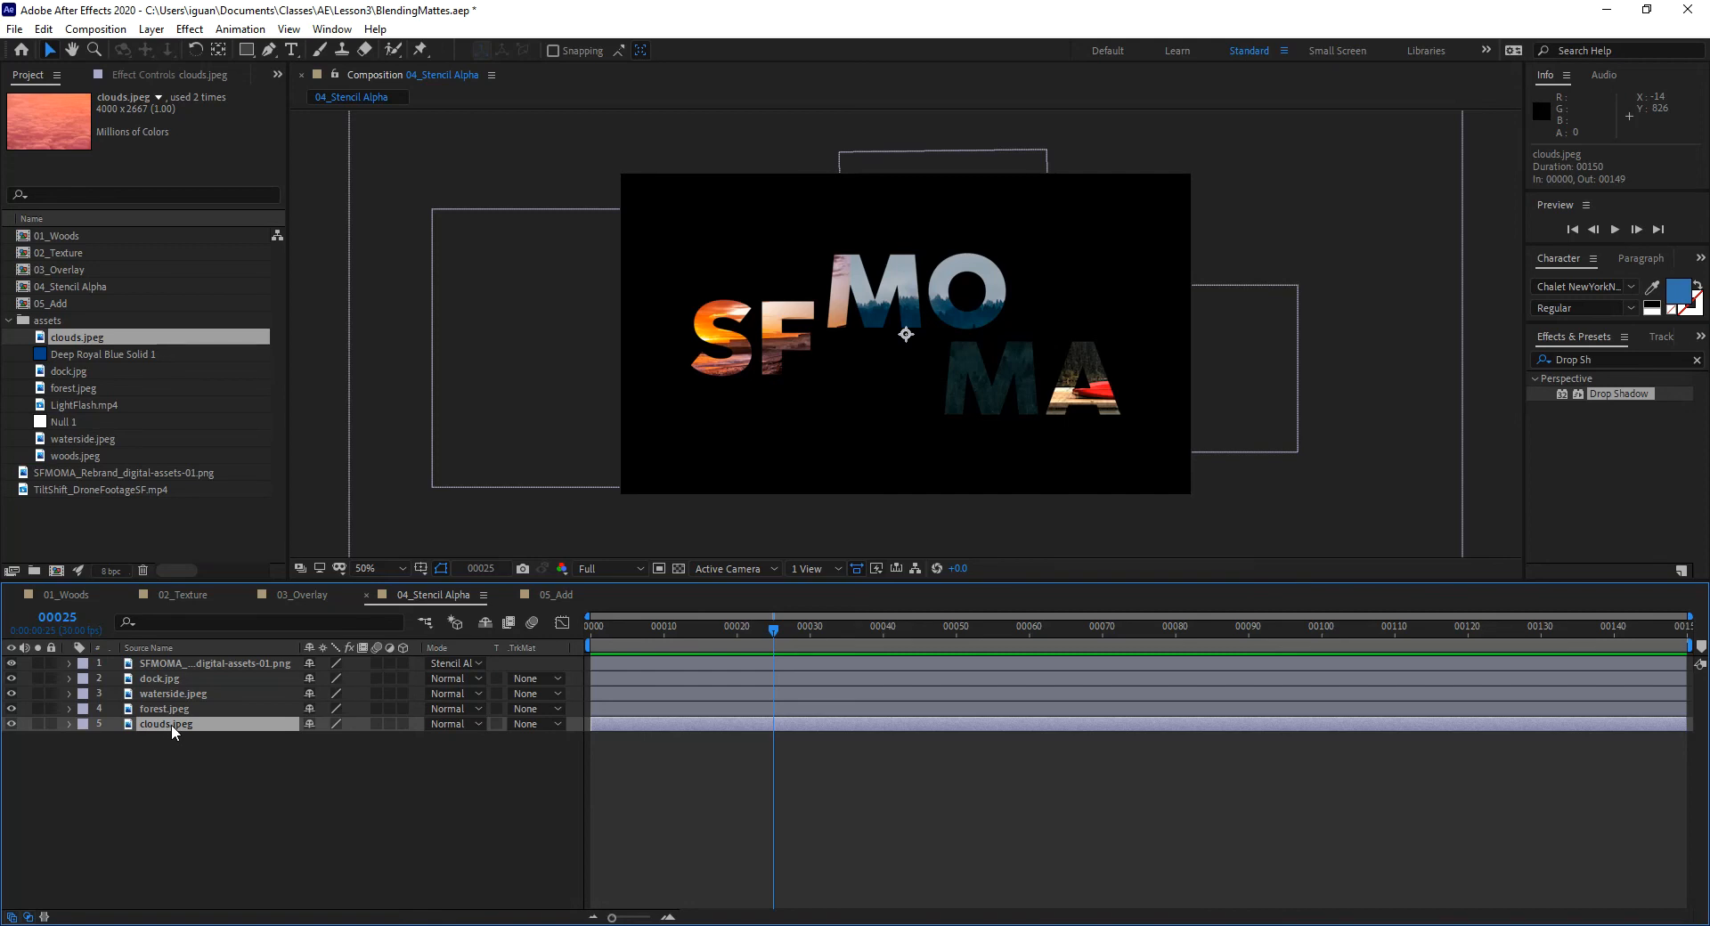
pyautogui.press('Delete')
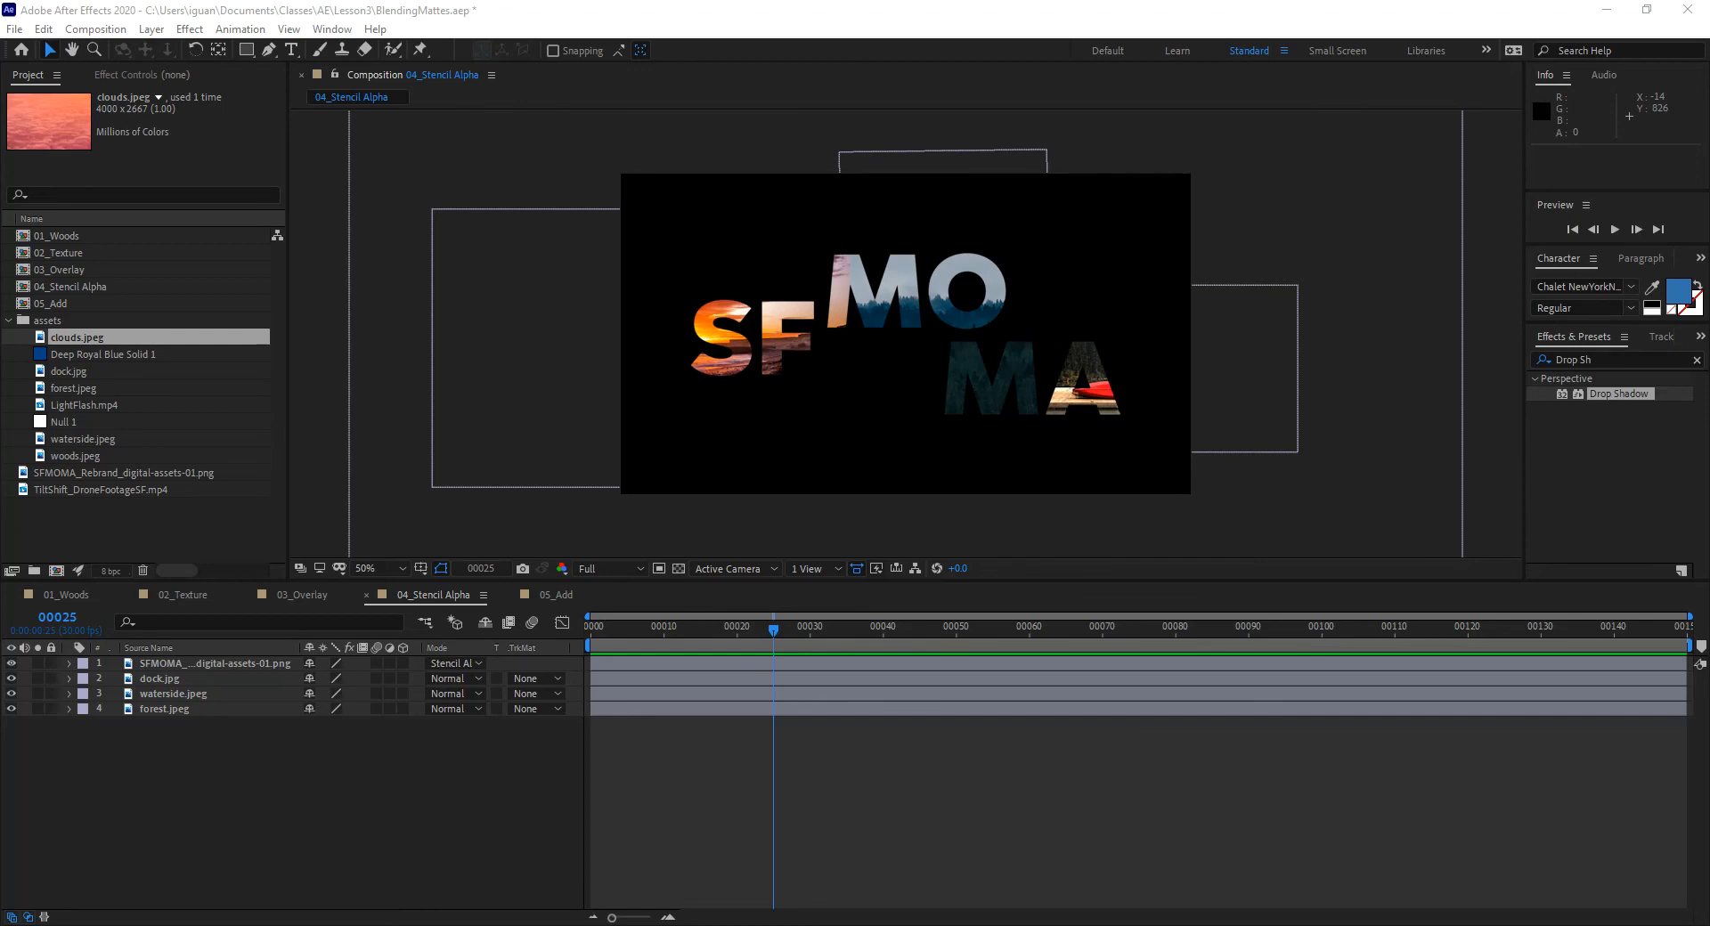
# - Try the Normal, Stencil Luma and Silhouette Alpha blending modes on the SFMOMA logo layer
pyautogui.click(465, 663)
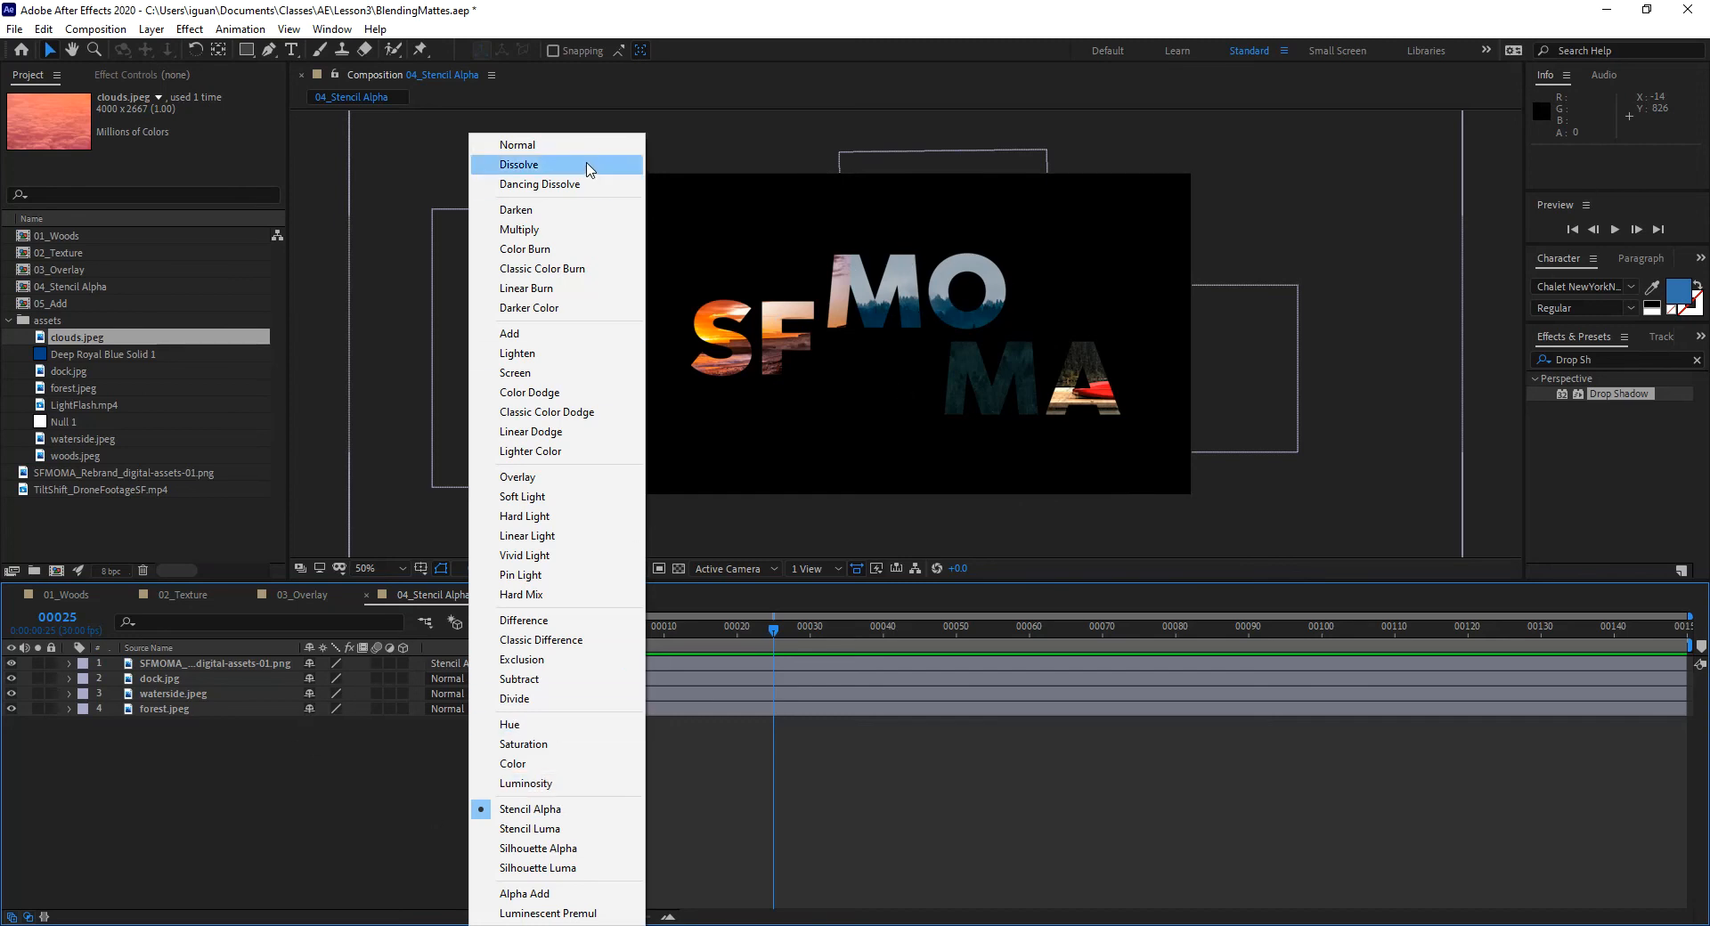
pyautogui.click(526, 144)
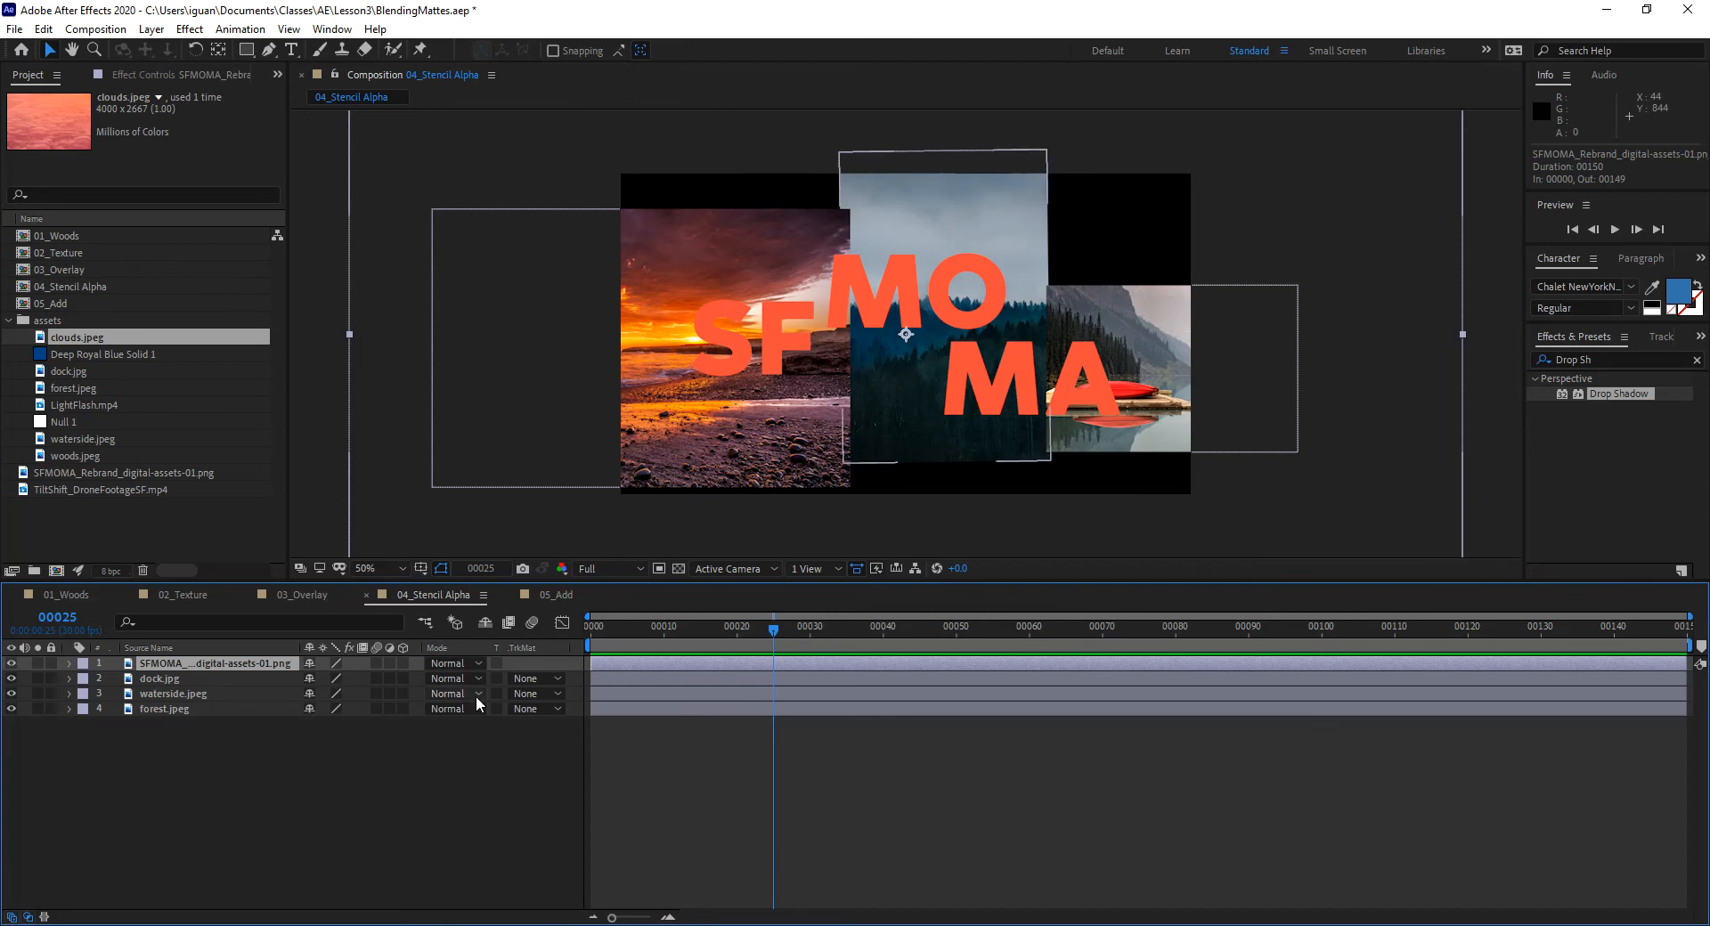
pyautogui.click(454, 662)
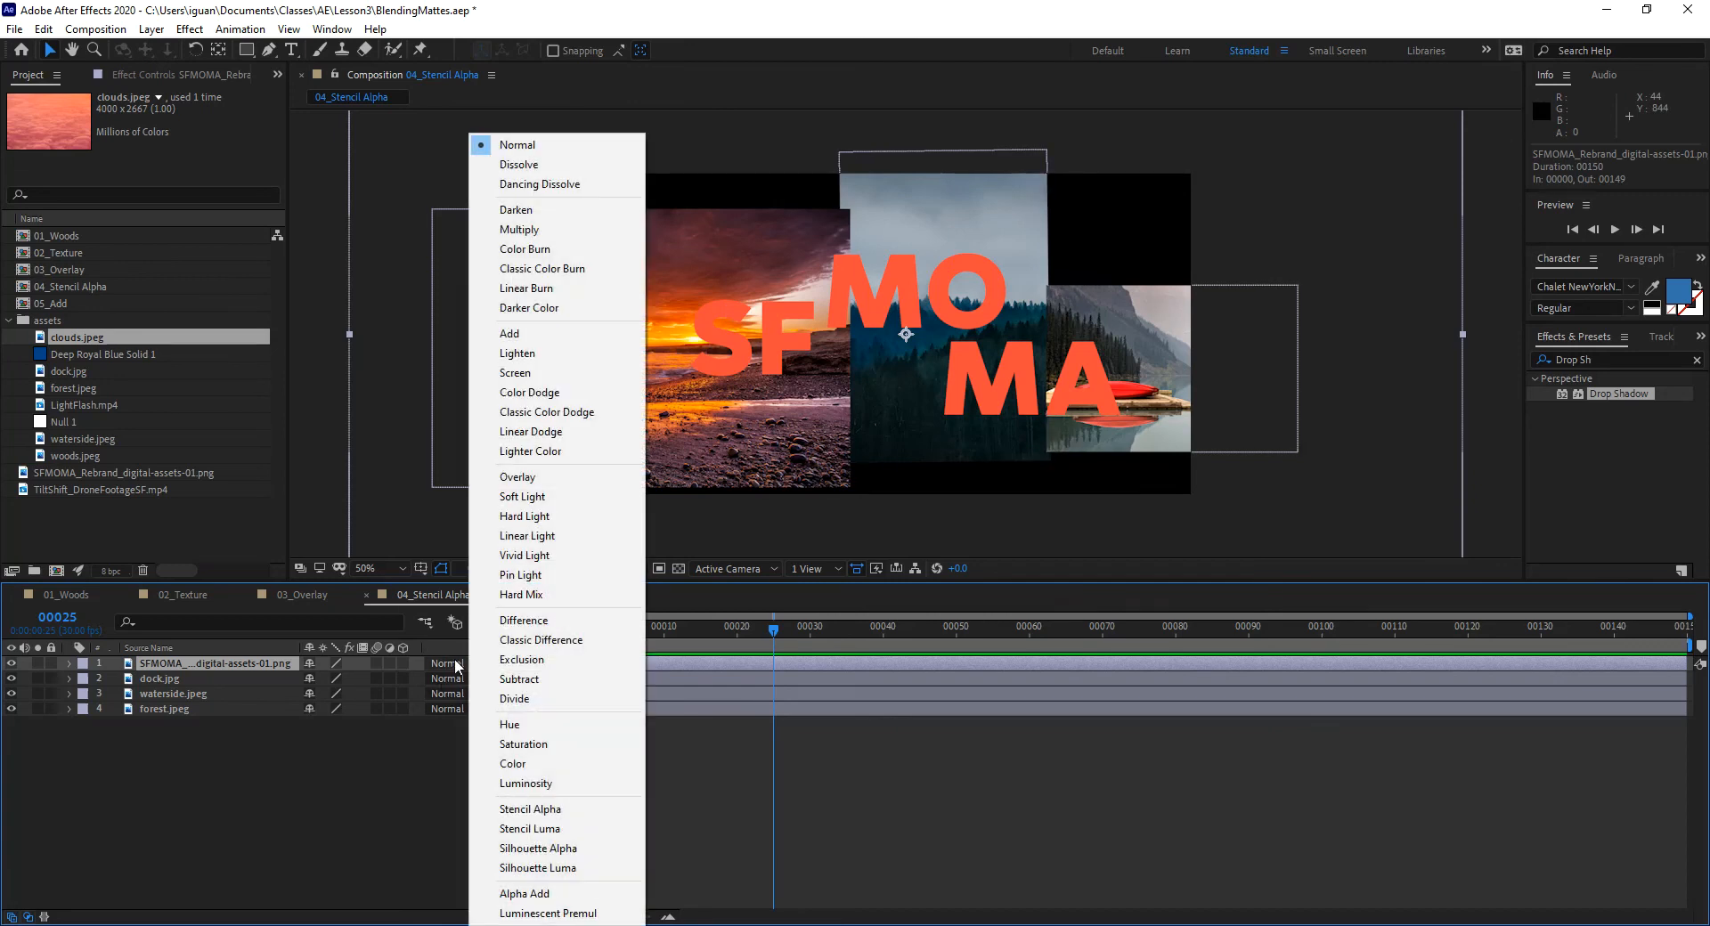
pyautogui.click(540, 831)
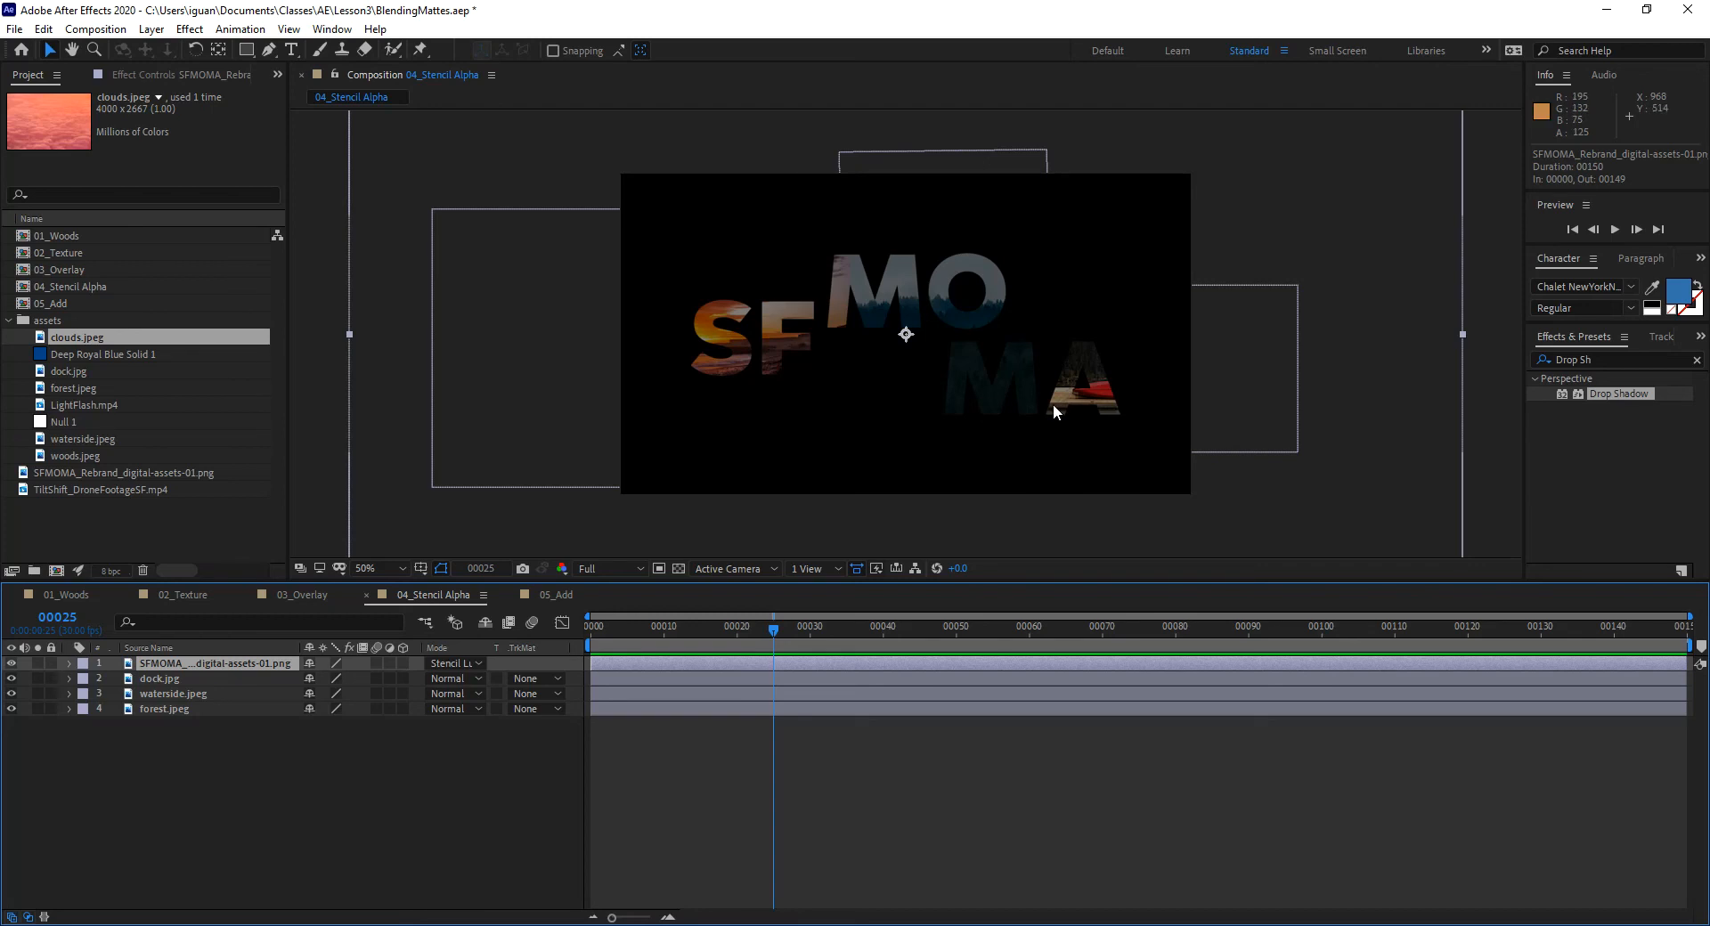
pyautogui.click(456, 664)
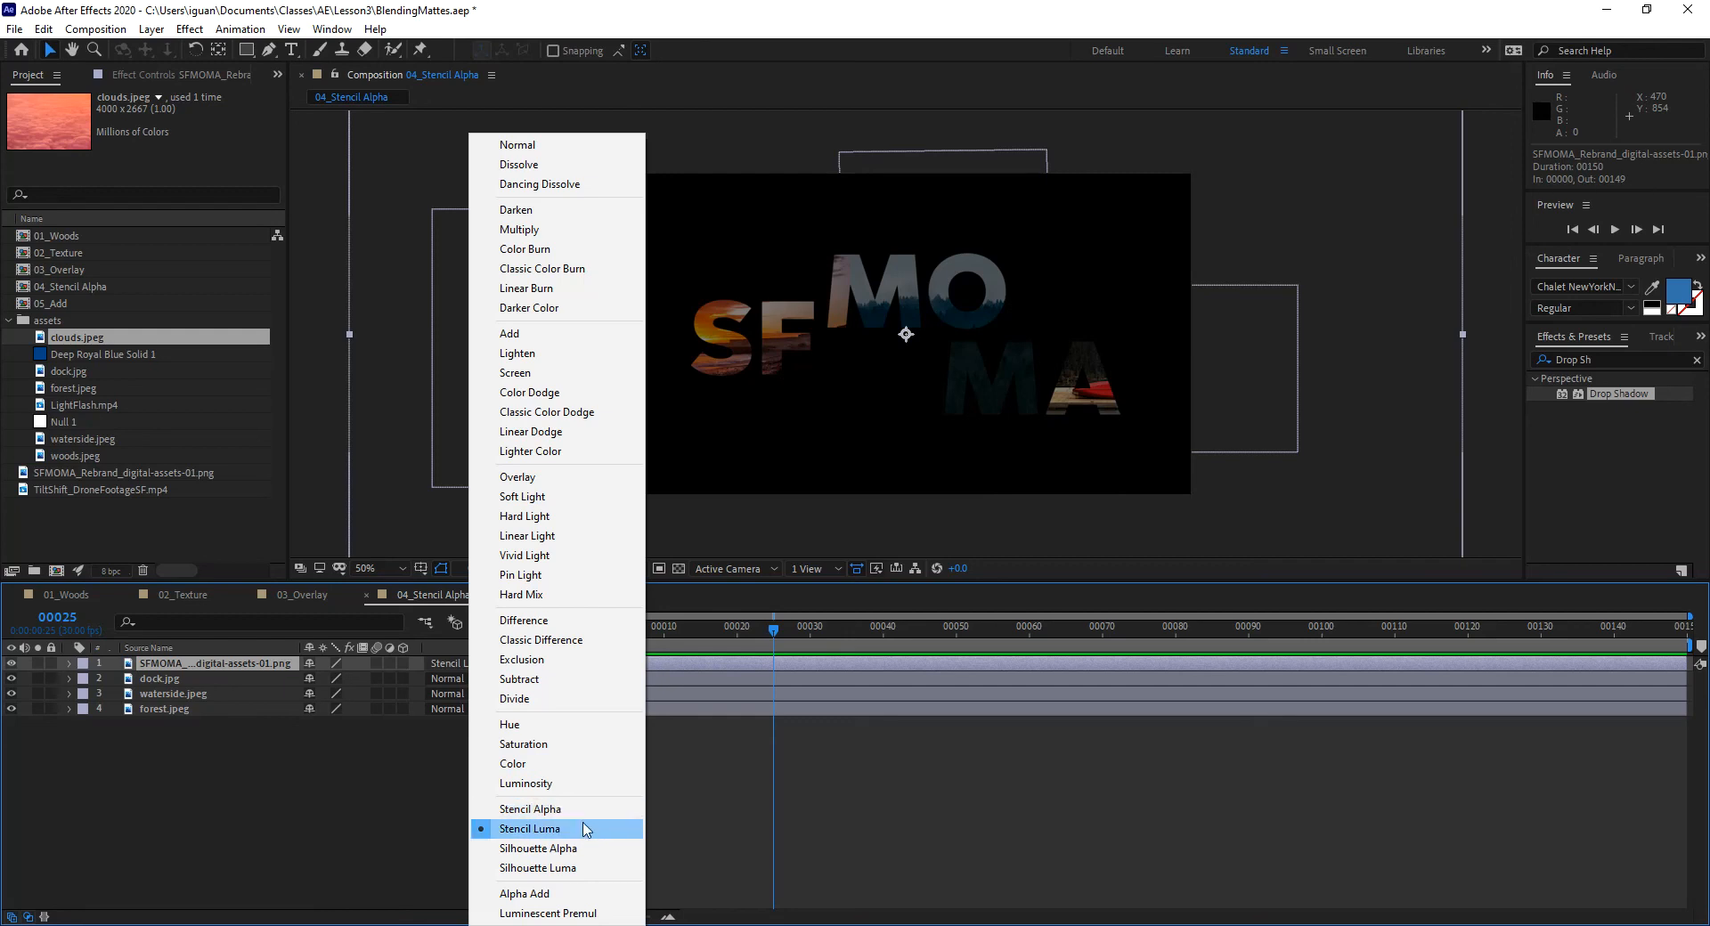
pyautogui.click(538, 848)
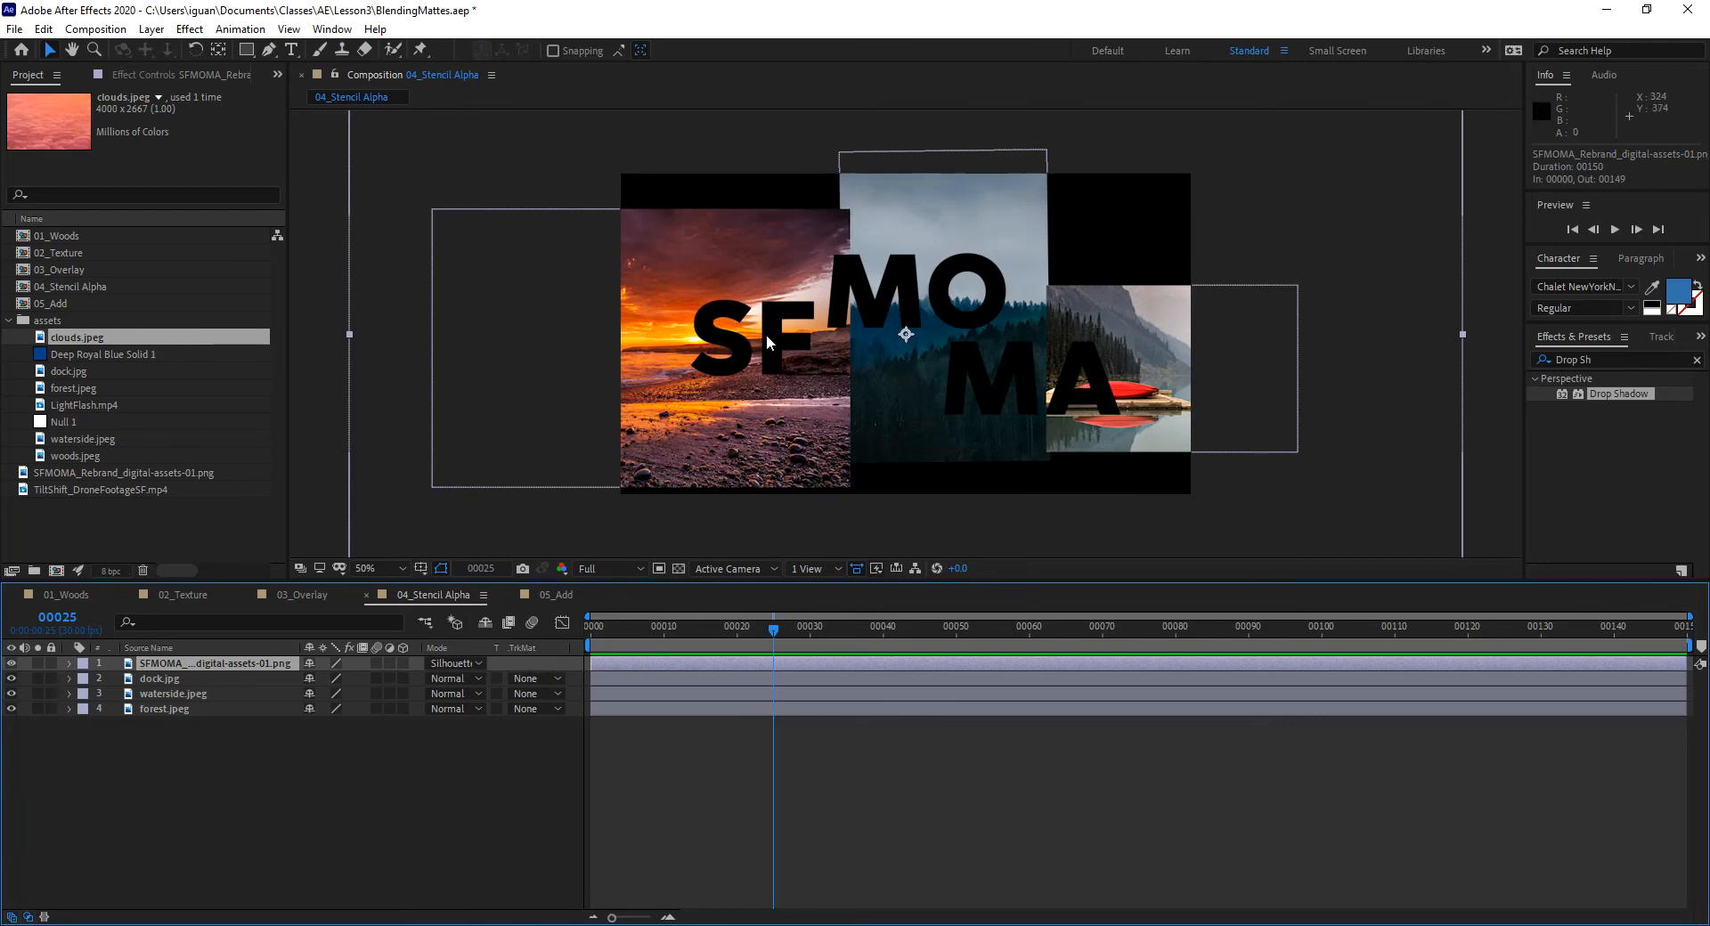
# - Set the SFMOMA logo layer's blending mode to Silhouette Luma
pyautogui.click(454, 664)
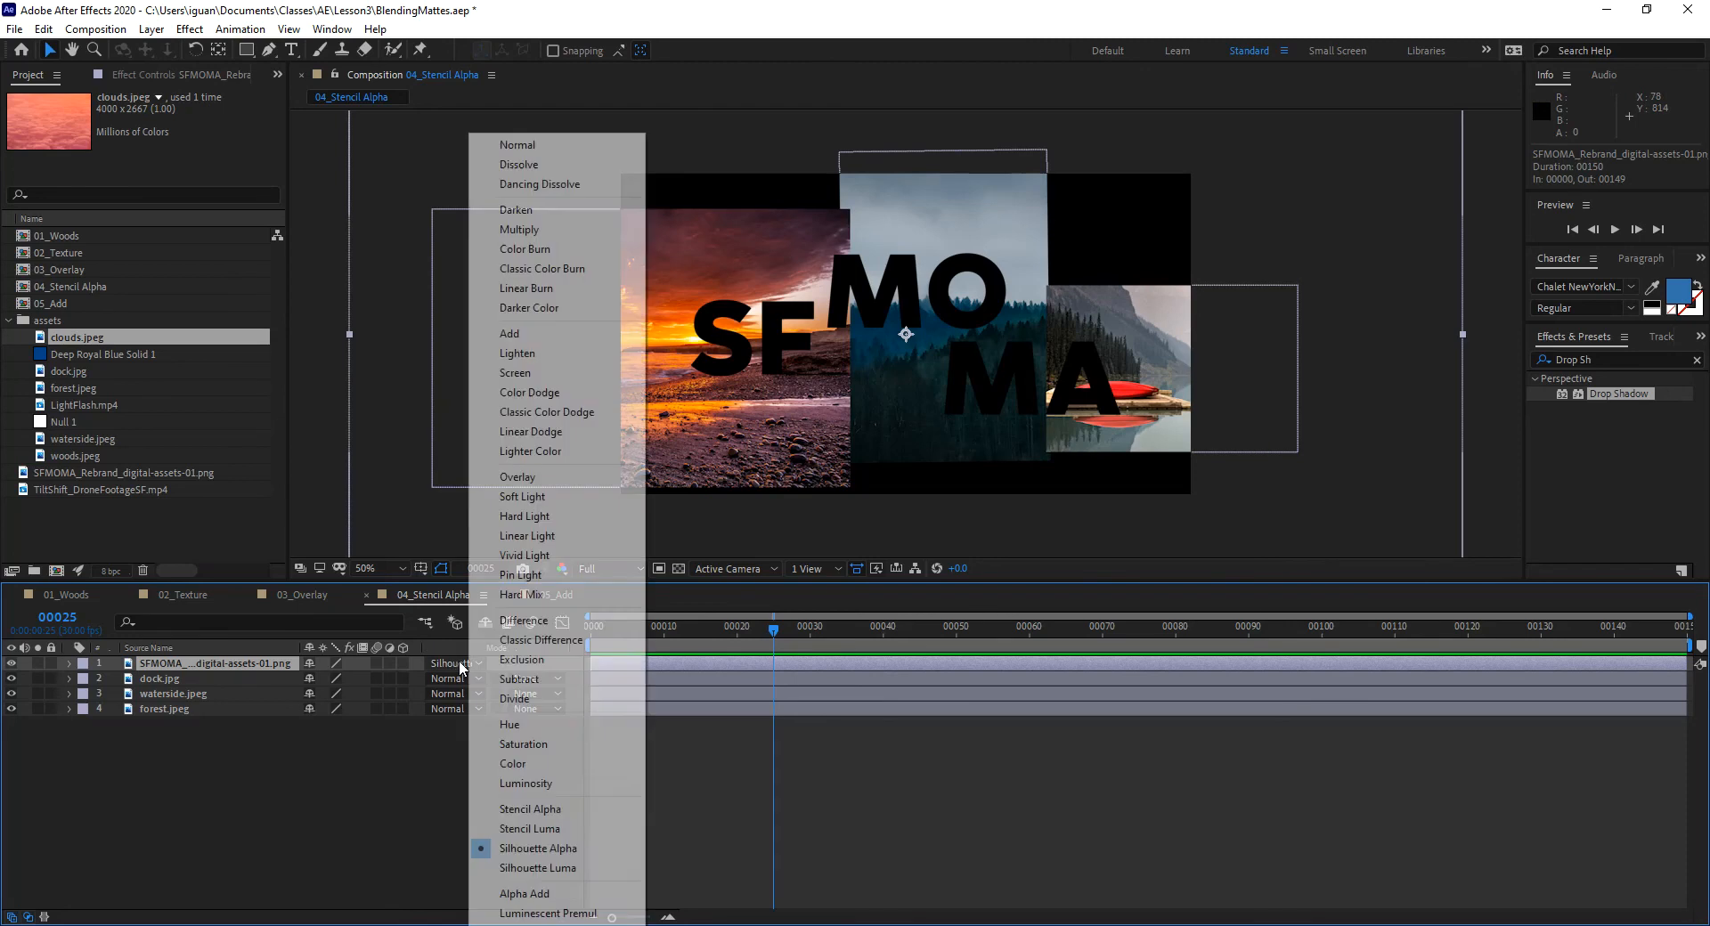
pyautogui.click(537, 868)
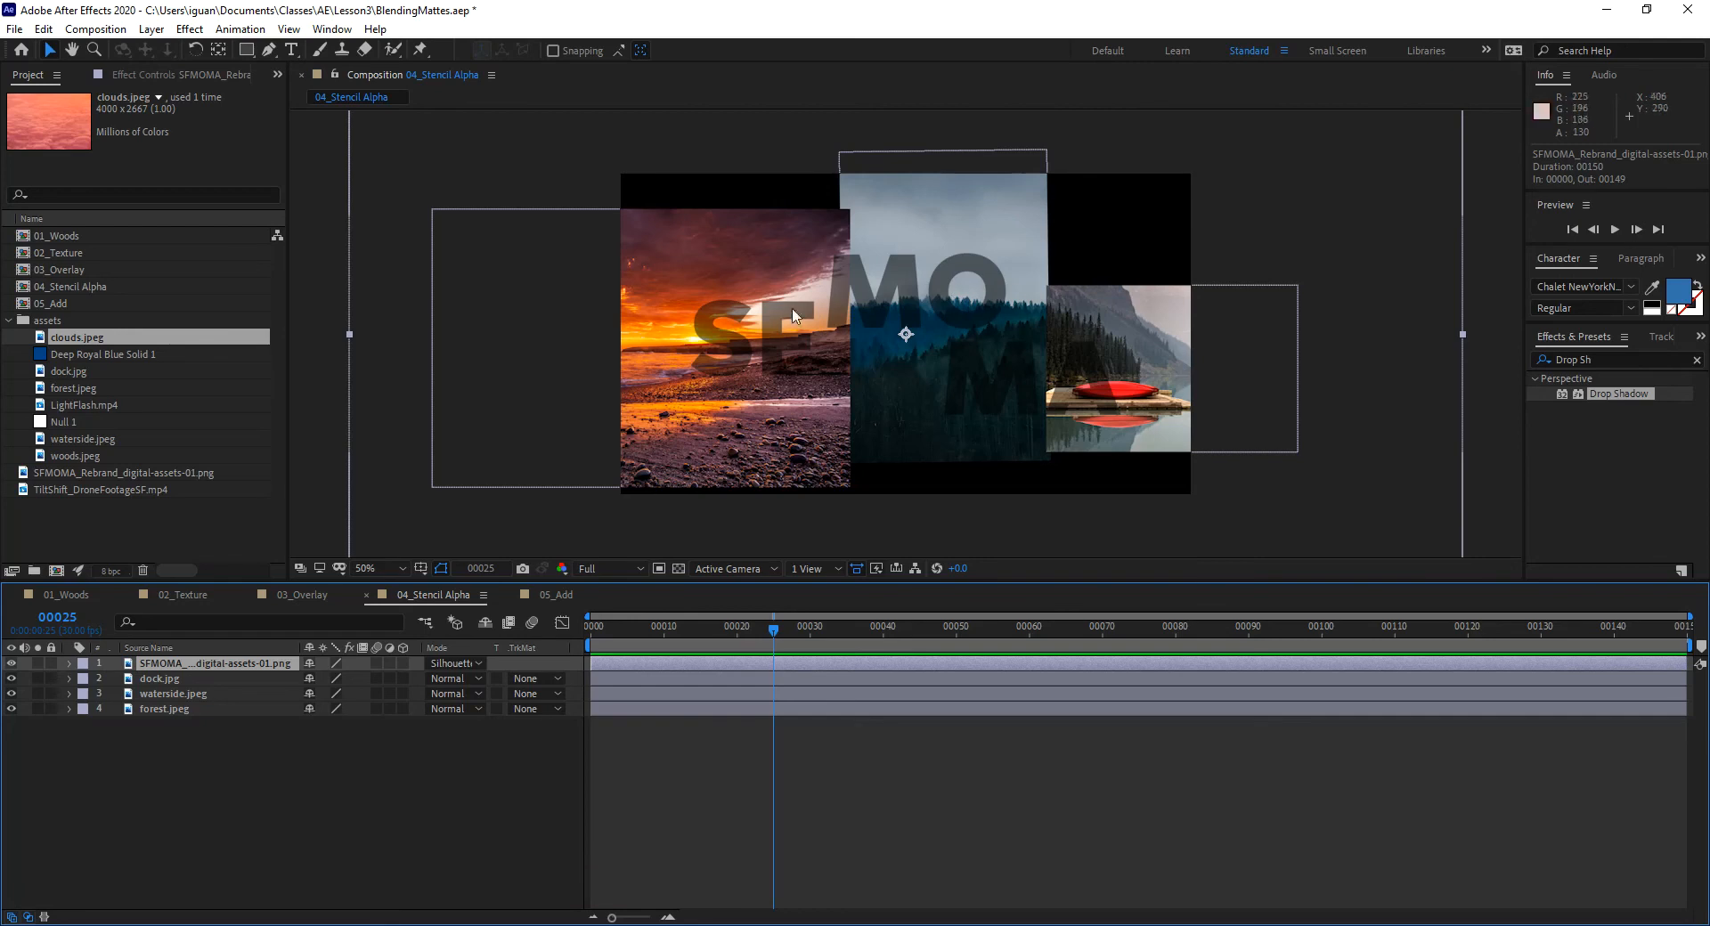
pyautogui.click(469, 668)
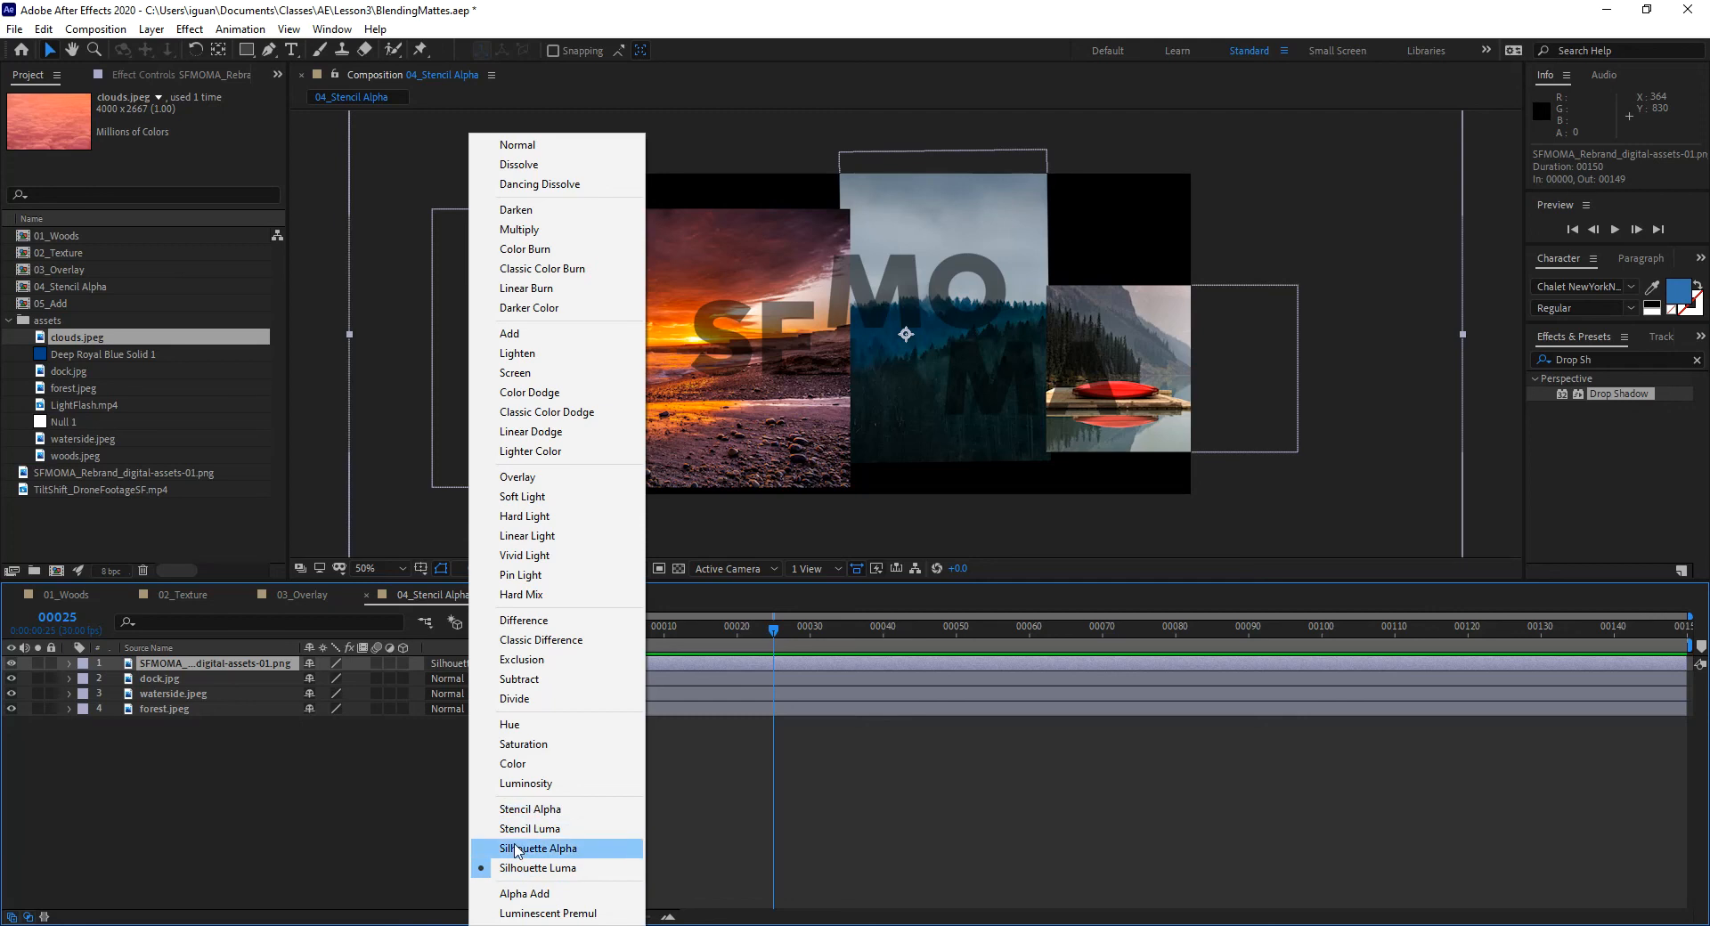
pyautogui.click(367, 842)
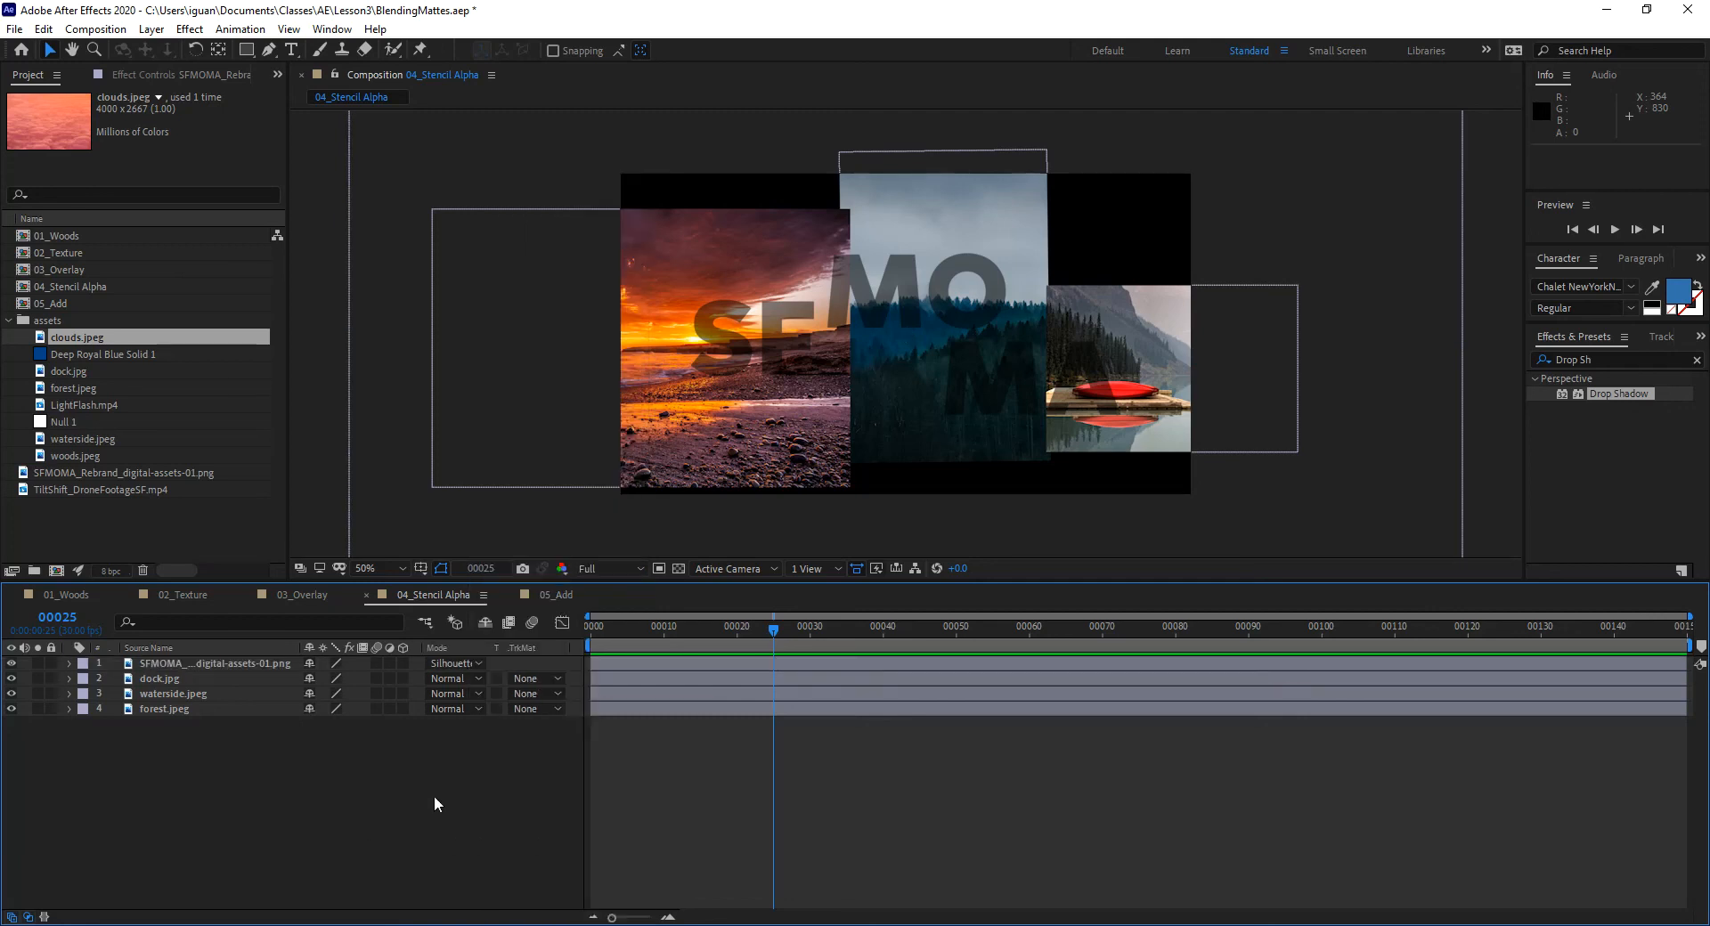